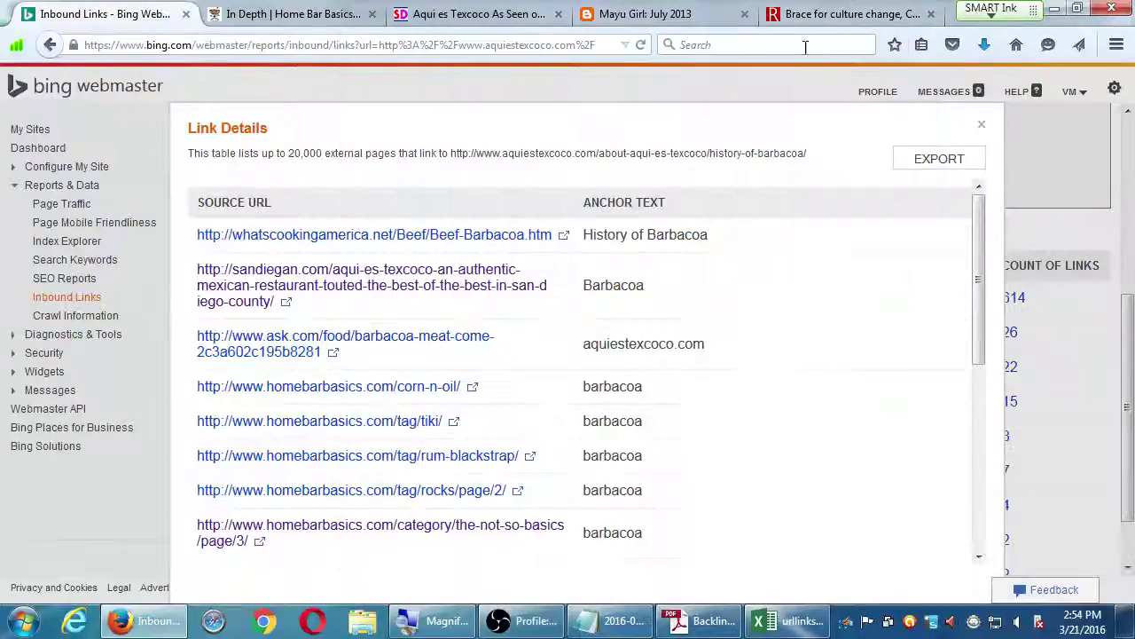
- Load the google.com/webmasters page in place of the Bing Webmaster inbound links report
{"action": "right_click", "coordinate": [140, 7]}
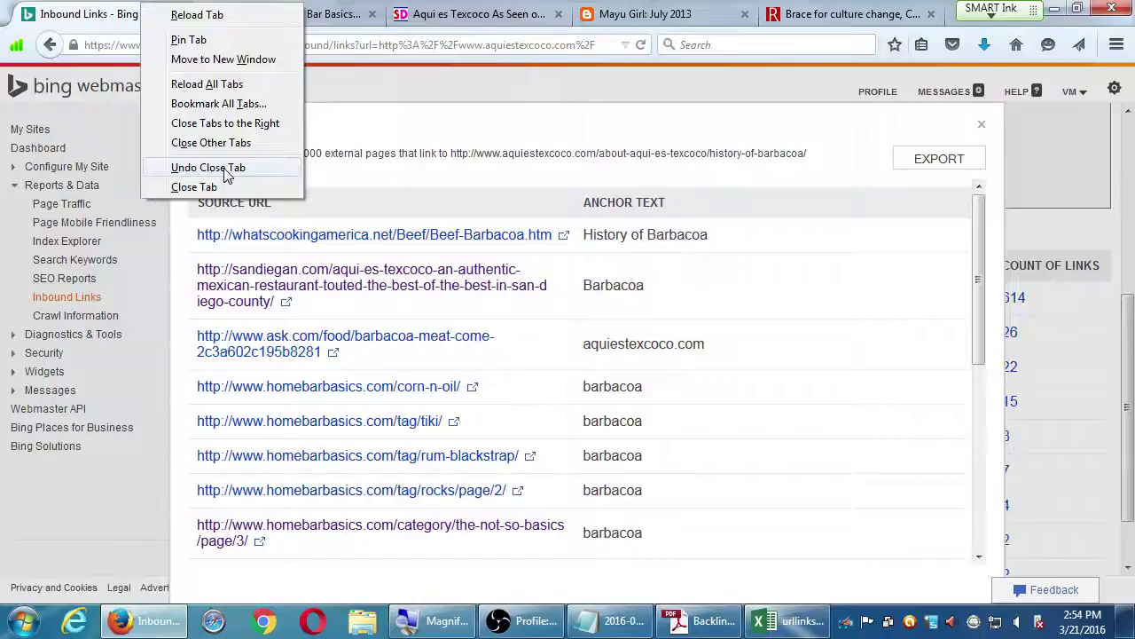
{"action": "left_click", "coordinate": [397, 98]}
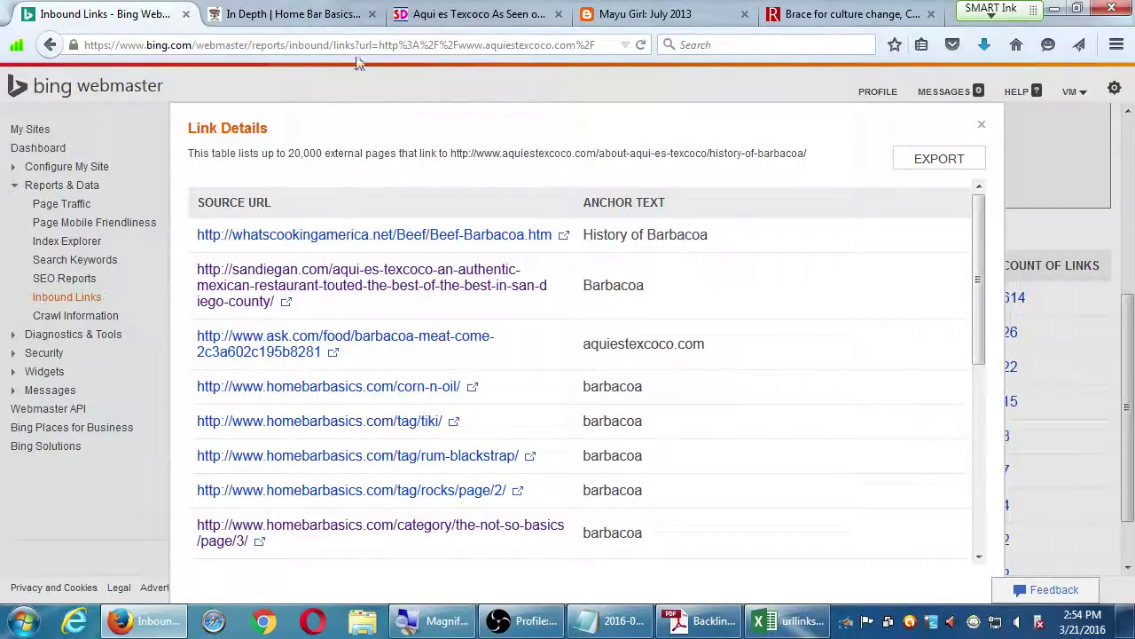
{"action": "left_click", "coordinate": [269, 45]}
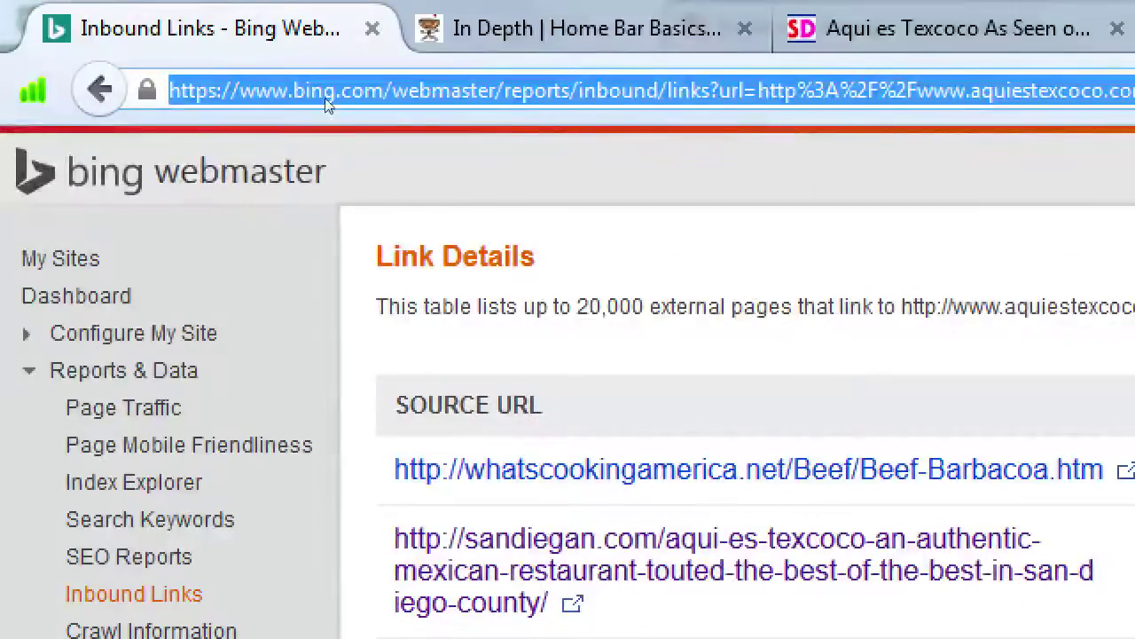
{"action": "type", "text": "we"}
{"action": "key", "text": "BackSpace"}
{"action": "key", "text": "BackSpace"}
{"action": "type", "text": "googl"}
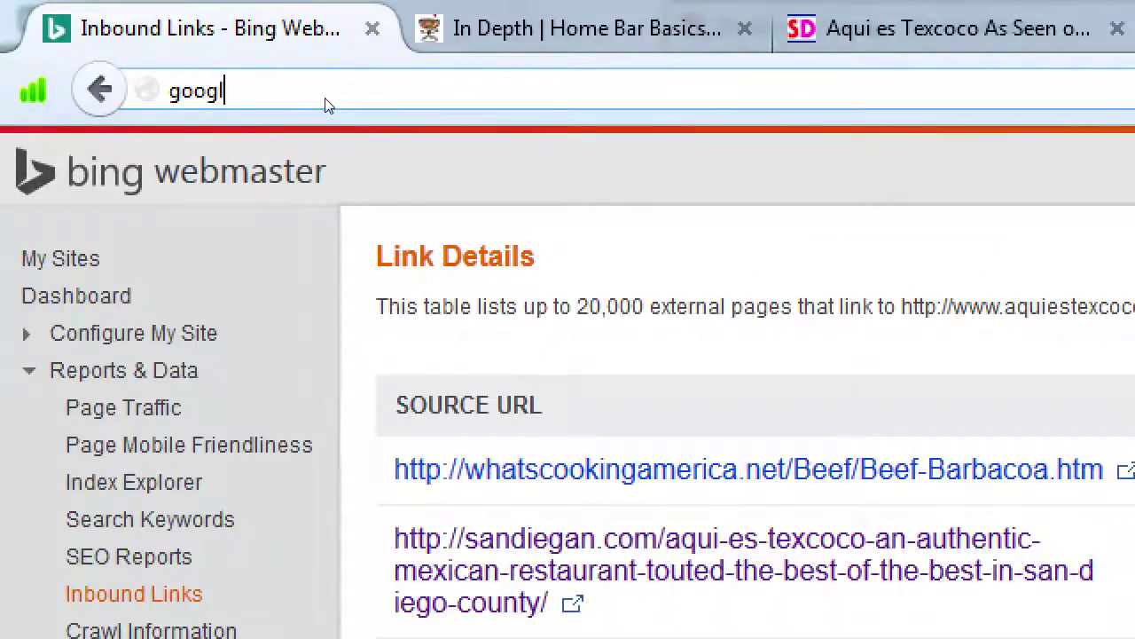
{"action": "type", "text": "e.com/"}
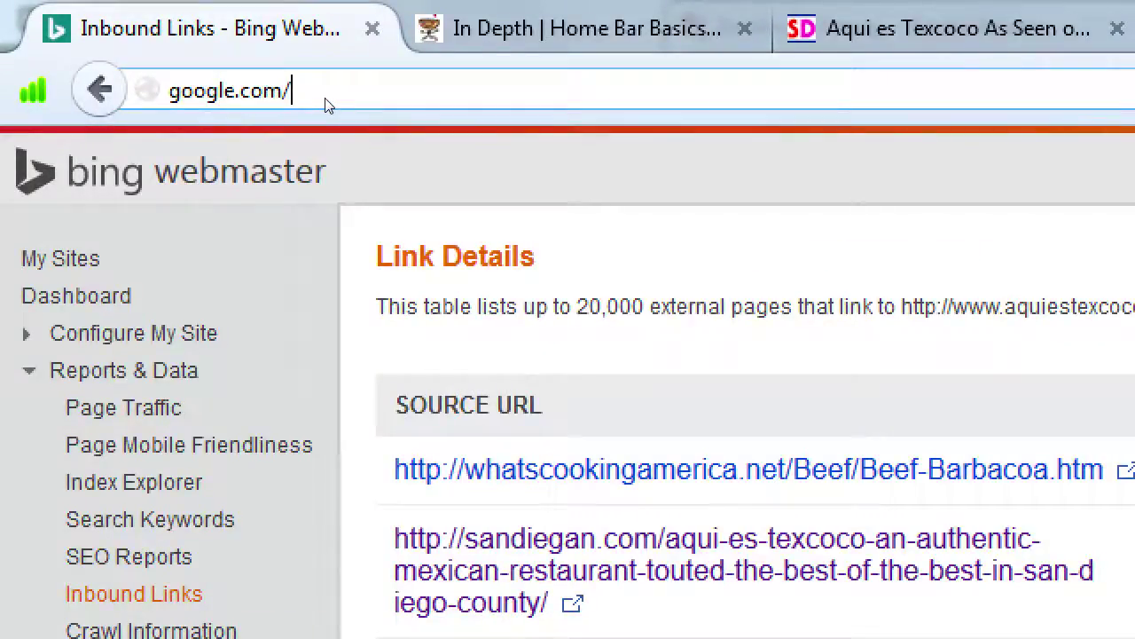
{"action": "type", "text": "webmasters"}
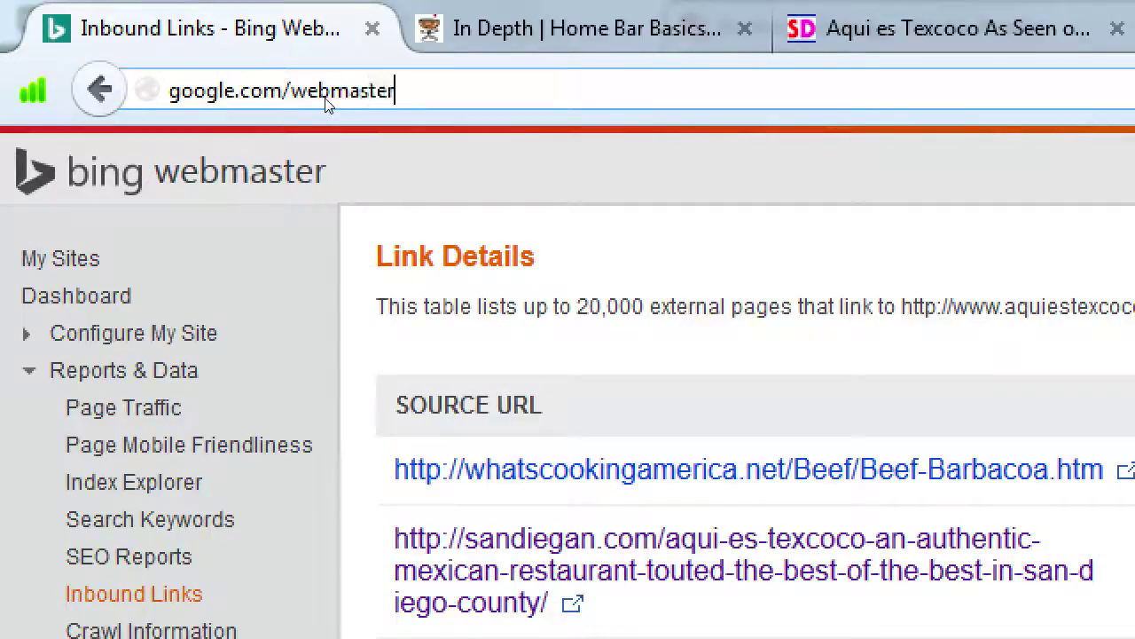
{"action": "key", "text": "Return"}
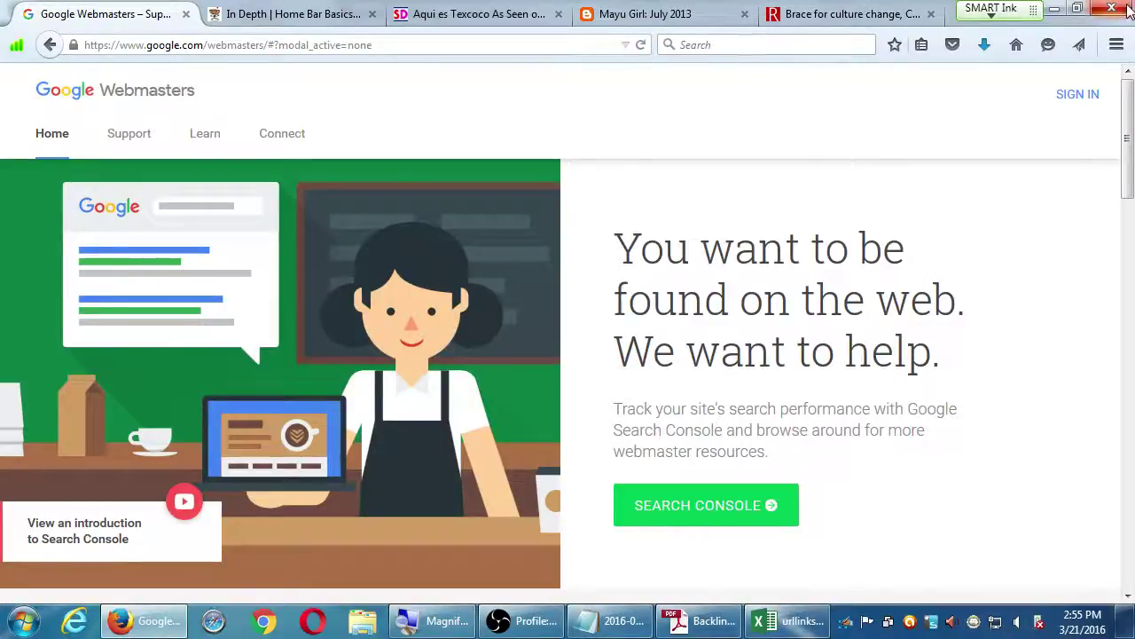
{"action": "left_click", "coordinate": [1054, 8]}
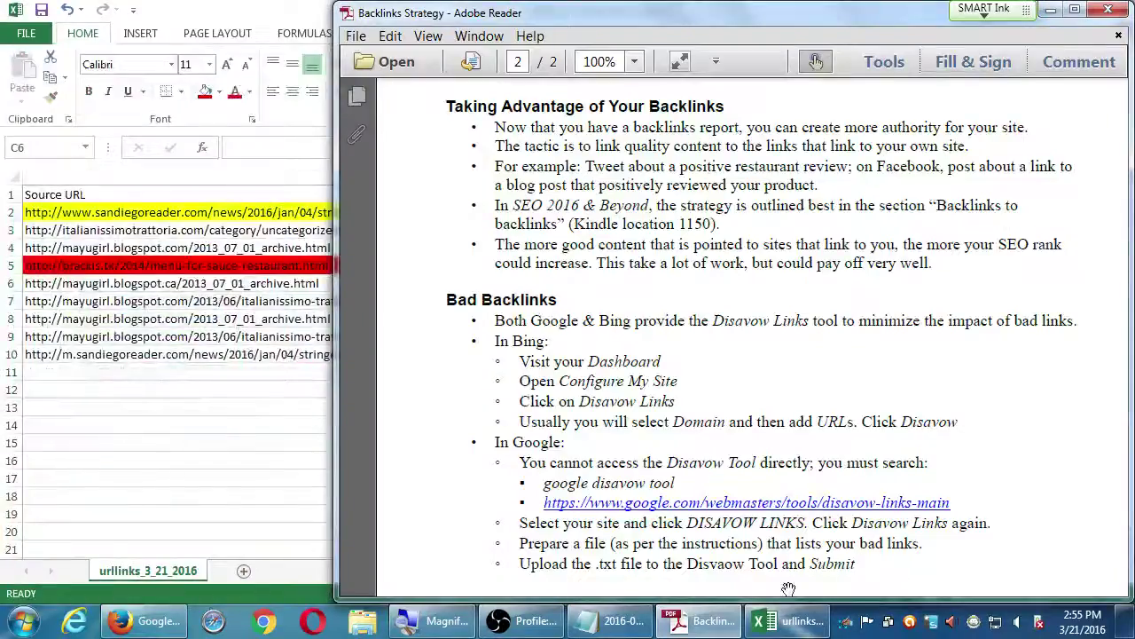
{"action": "left_click", "coordinate": [544, 629]}
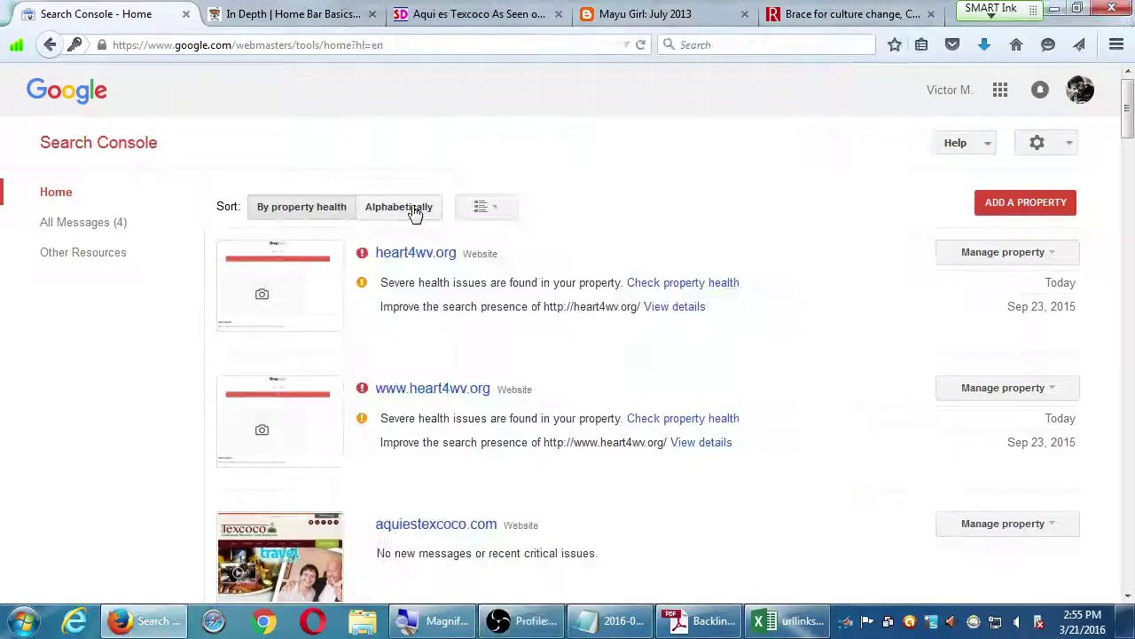
- Sort the Search Console properties alphabetically and close the "Aqui es Texcoco As Seen" and "Mayu Girl: July 2013" browser tabs
{"action": "left_click", "coordinate": [414, 210]}
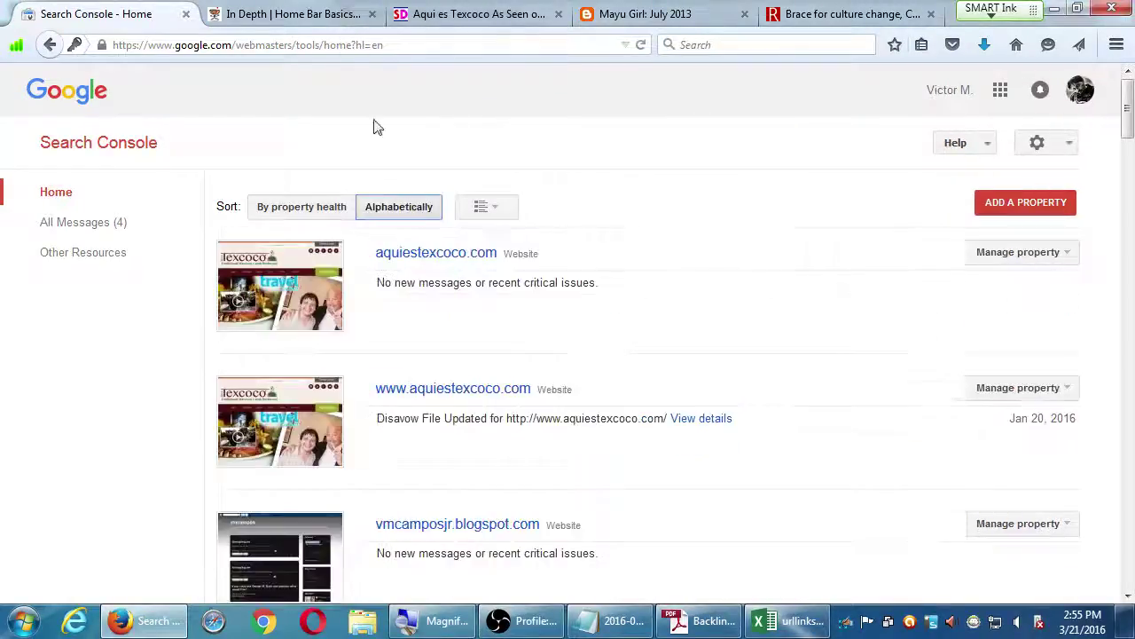
{"action": "middle_click", "coordinate": [485, 7]}
{"action": "middle_click", "coordinate": [485, 7]}
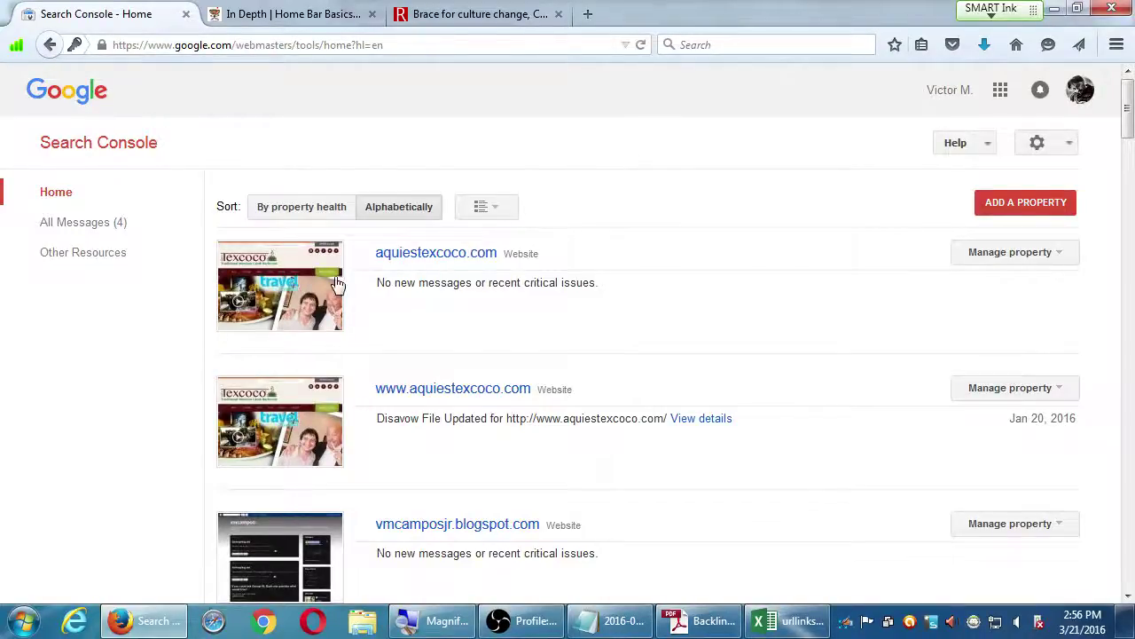
{"action": "left_click", "coordinate": [400, 257]}
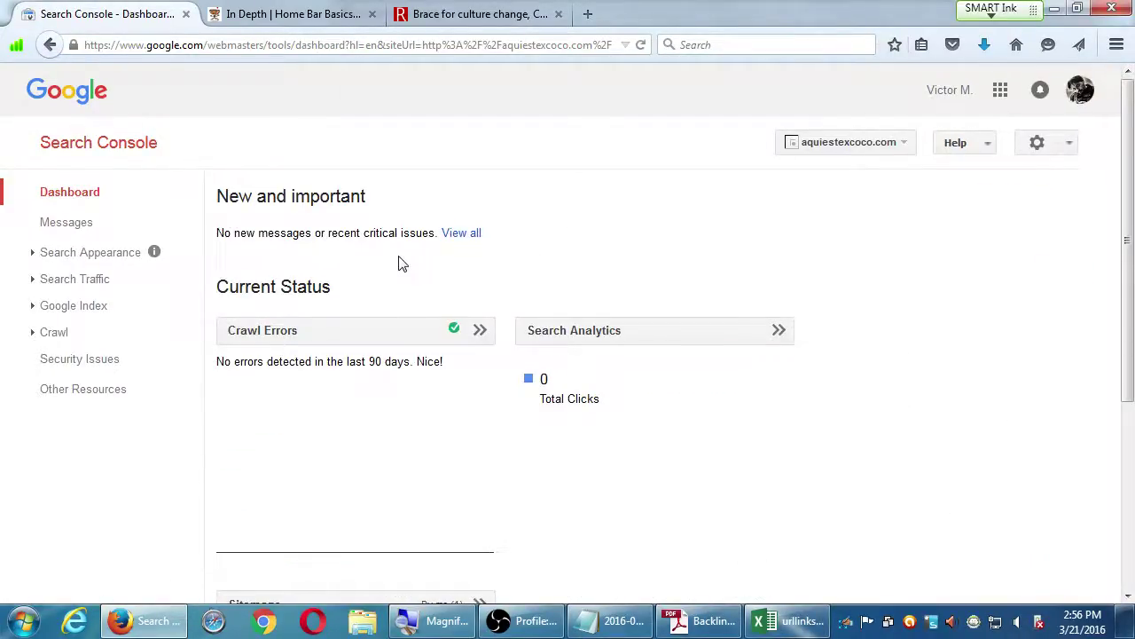
{"action": "key", "text": "alt+Left"}
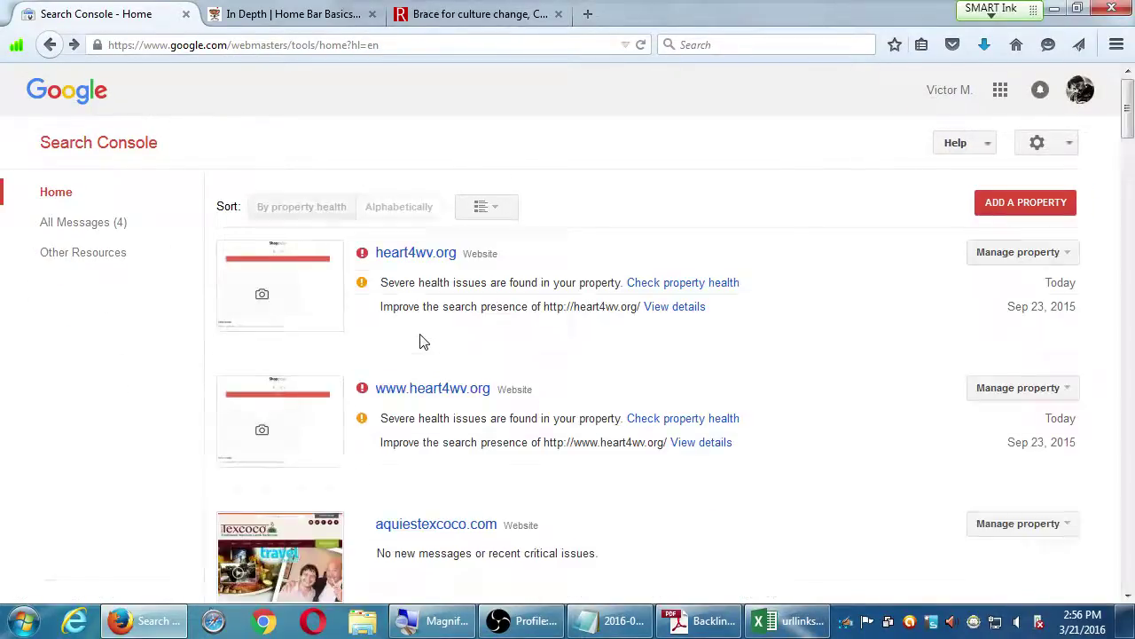
{"action": "left_click", "coordinate": [391, 213]}
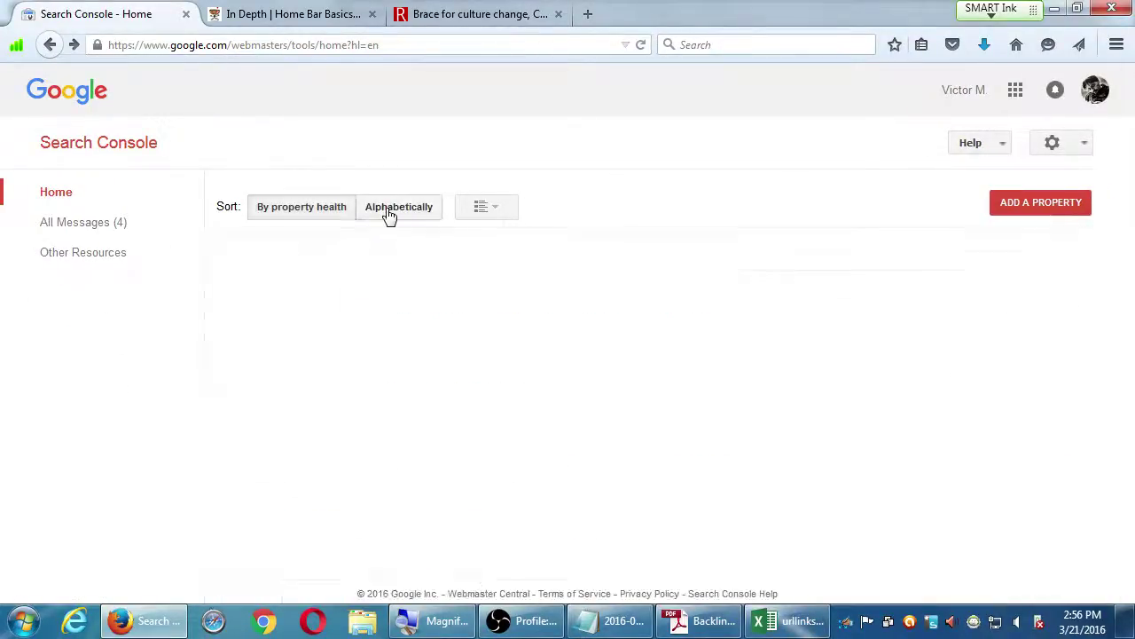
{"action": "left_click", "coordinate": [420, 389]}
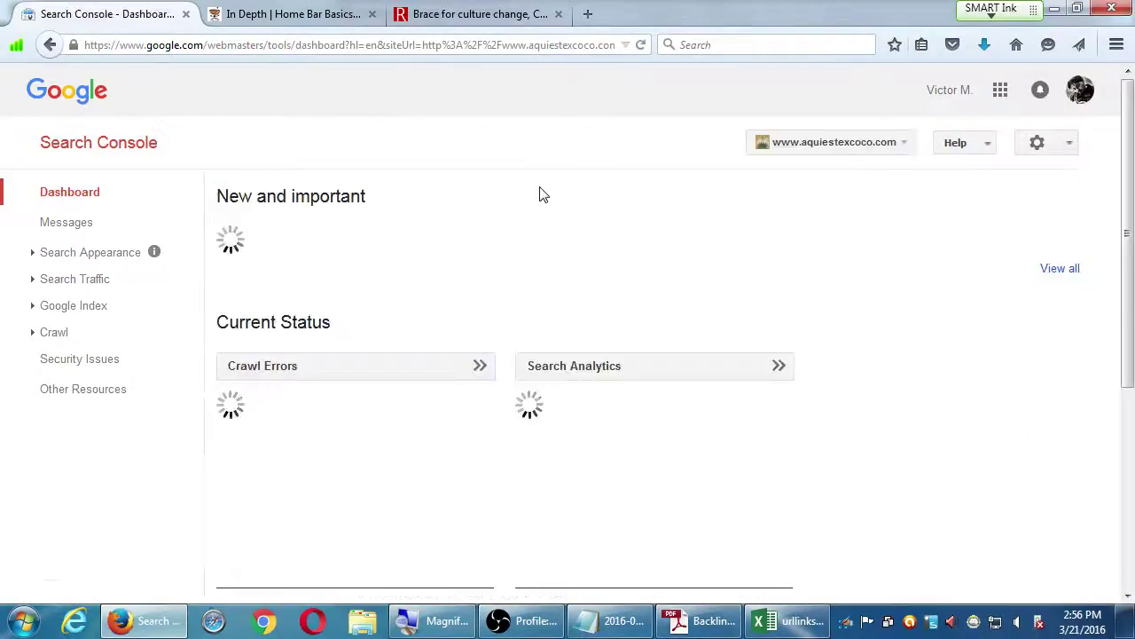
{"action": "key", "text": "ctrl+minus"}
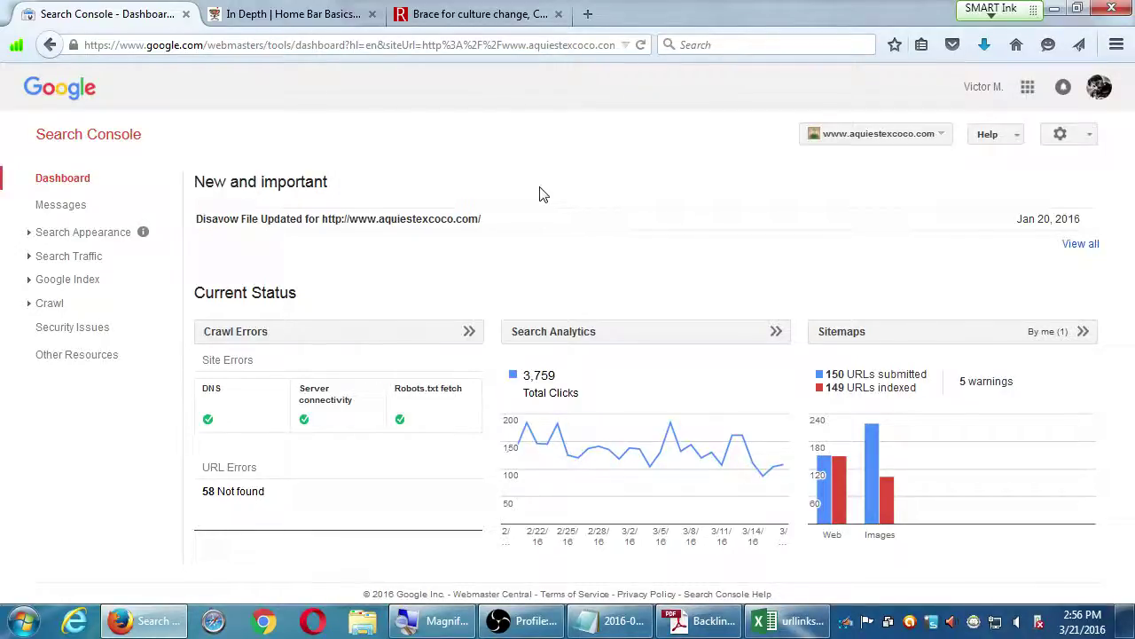
{"action": "key", "text": "super+plus"}
{"action": "left_click", "coordinate": [605, 336]}
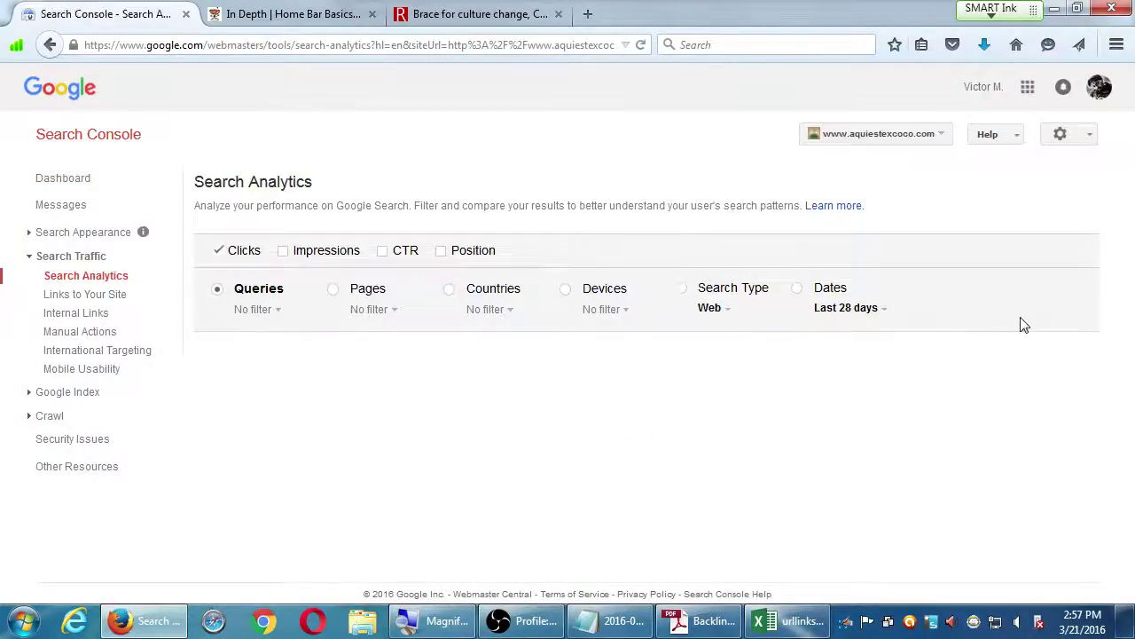
{"action": "scroll", "coordinate": [1087, 328], "scroll_direction": "down", "scroll_amount": 3}
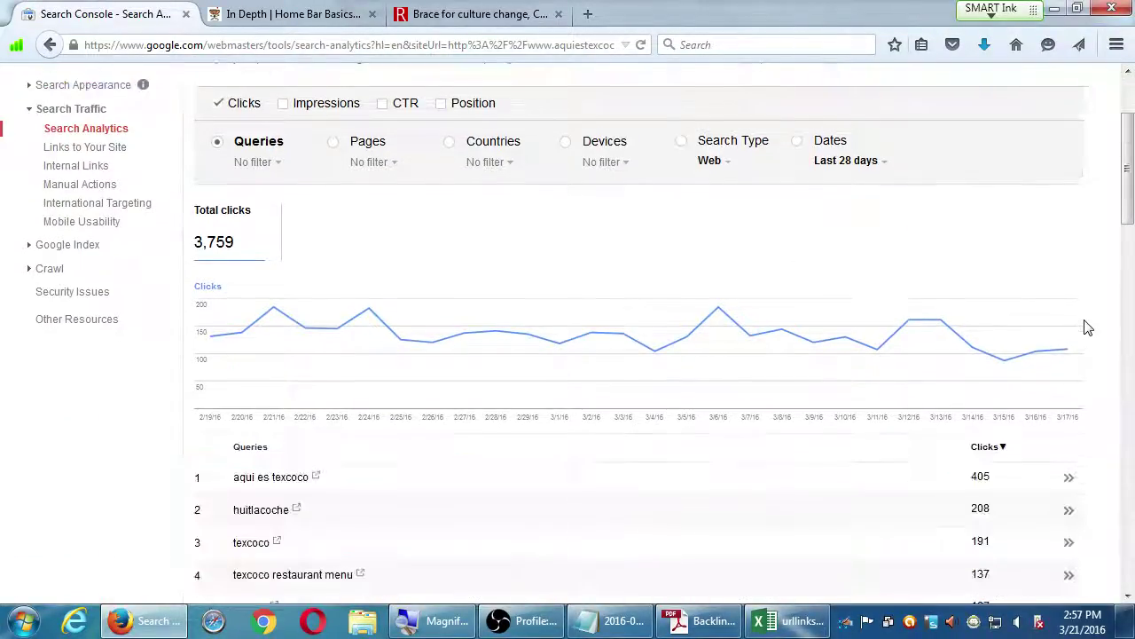
{"action": "scroll", "coordinate": [1122, 220], "scroll_direction": "down", "scroll_amount": 4}
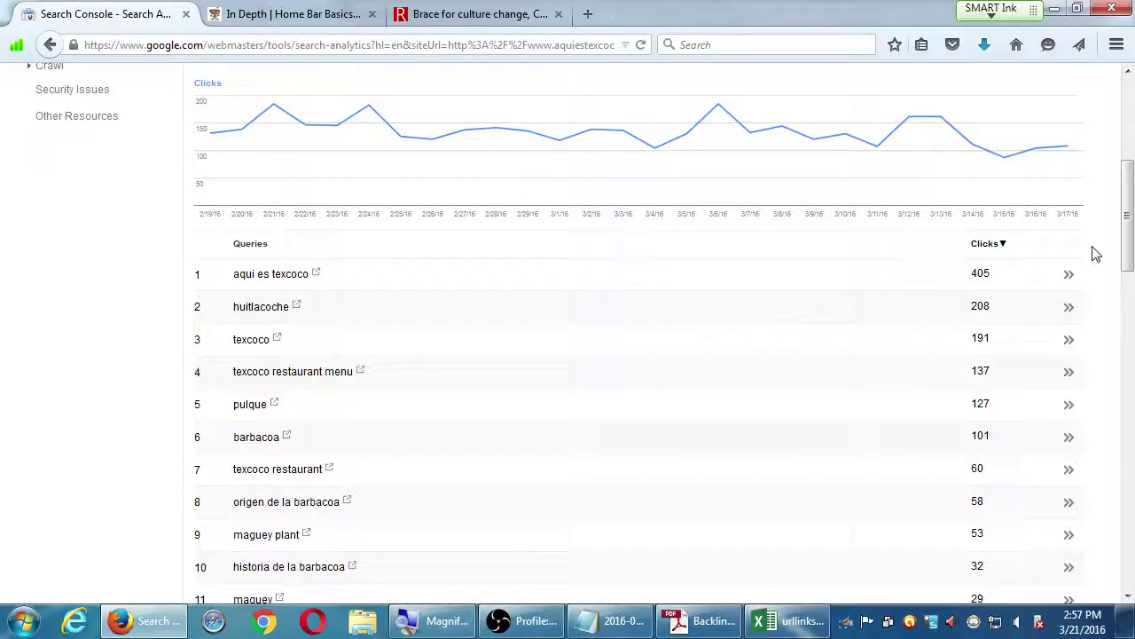
{"action": "scroll", "coordinate": [1093, 254], "scroll_direction": "up", "scroll_amount": 5}
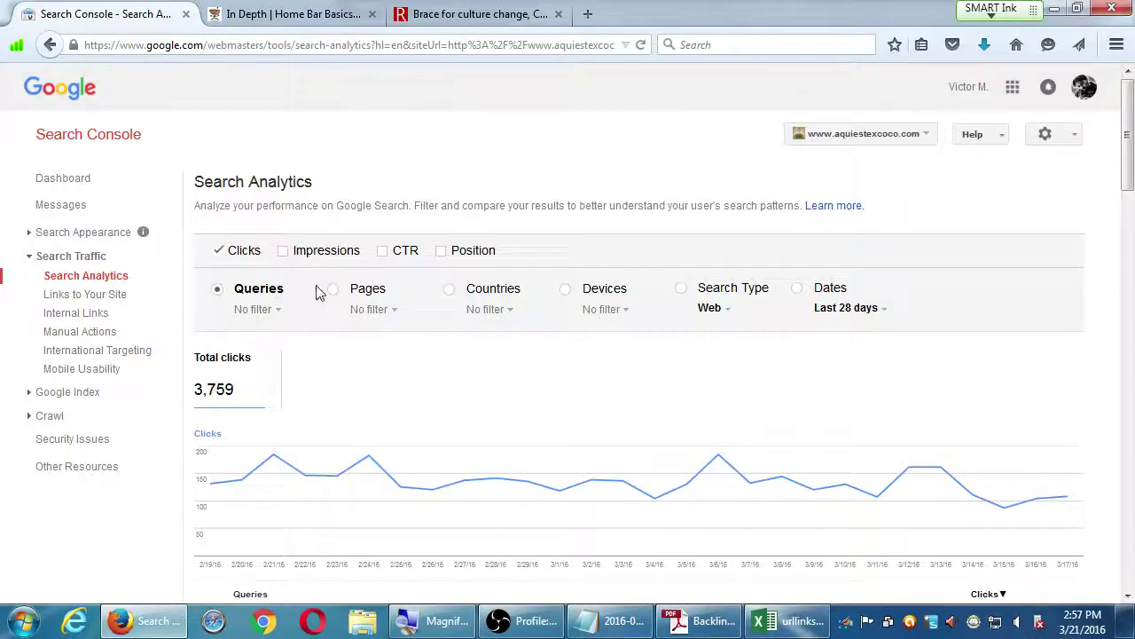
- Compare Impressions and CTR with Clicks in the Search Analytics report, and leave only the CTR metric enabled
{"action": "left_click", "coordinate": [283, 251]}
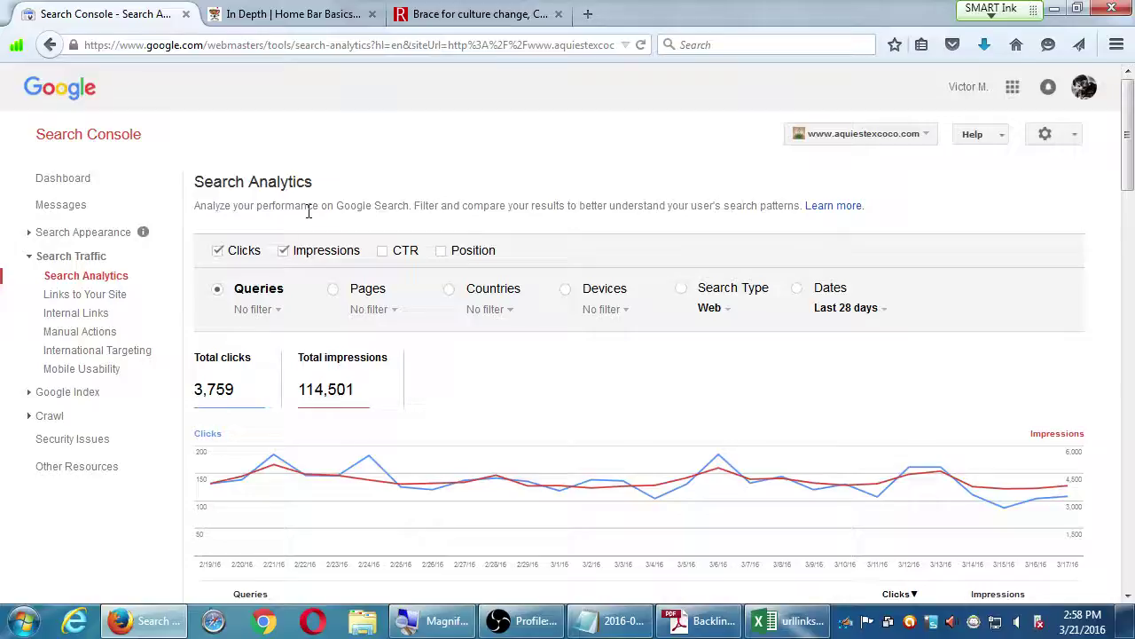
{"action": "left_click", "coordinate": [383, 252]}
{"action": "scroll", "coordinate": [639, 398], "scroll_direction": "down", "scroll_amount": 1}
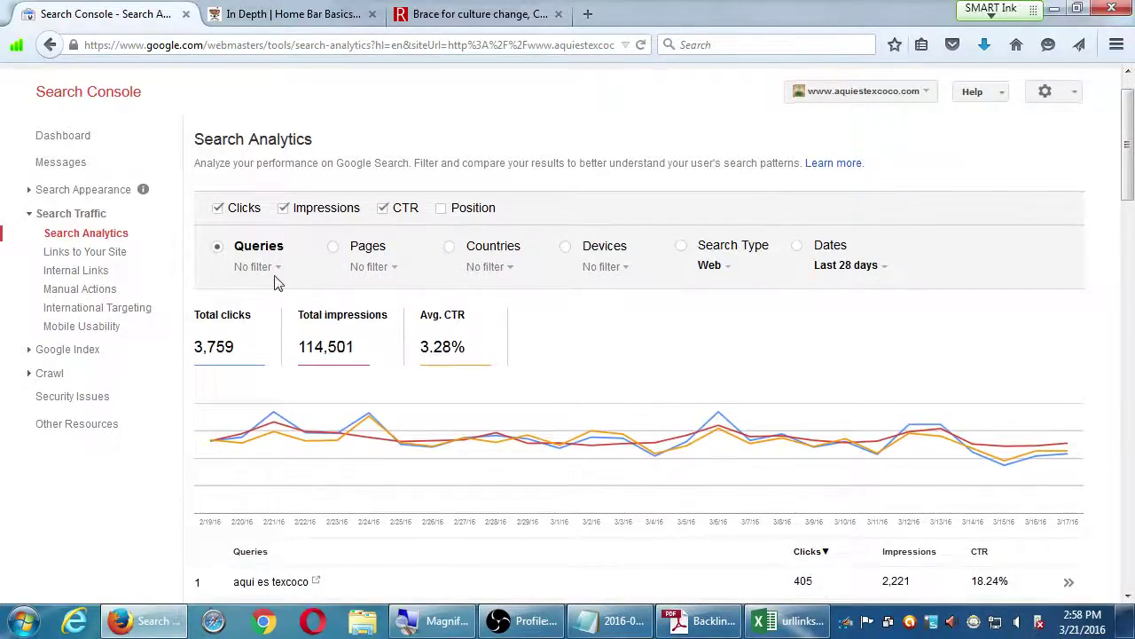
{"action": "left_click", "coordinate": [284, 209]}
{"action": "left_click", "coordinate": [217, 209]}
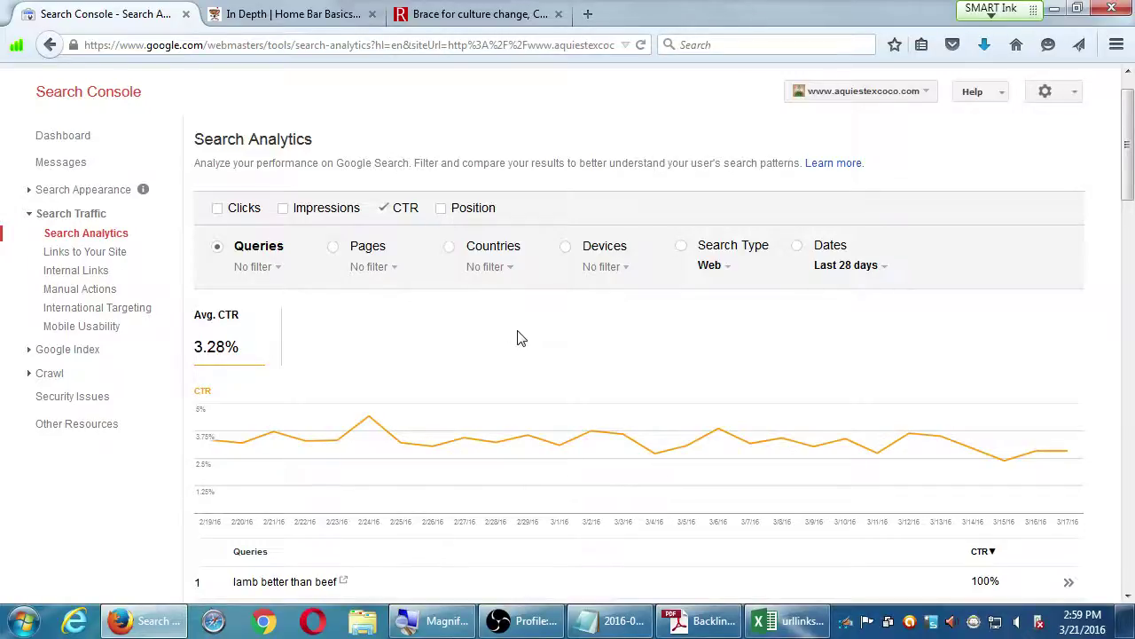
- Show only the Position metric and examine the list of queries ranked by average position
{"action": "left_click", "coordinate": [442, 208]}
{"action": "left_click", "coordinate": [385, 211]}
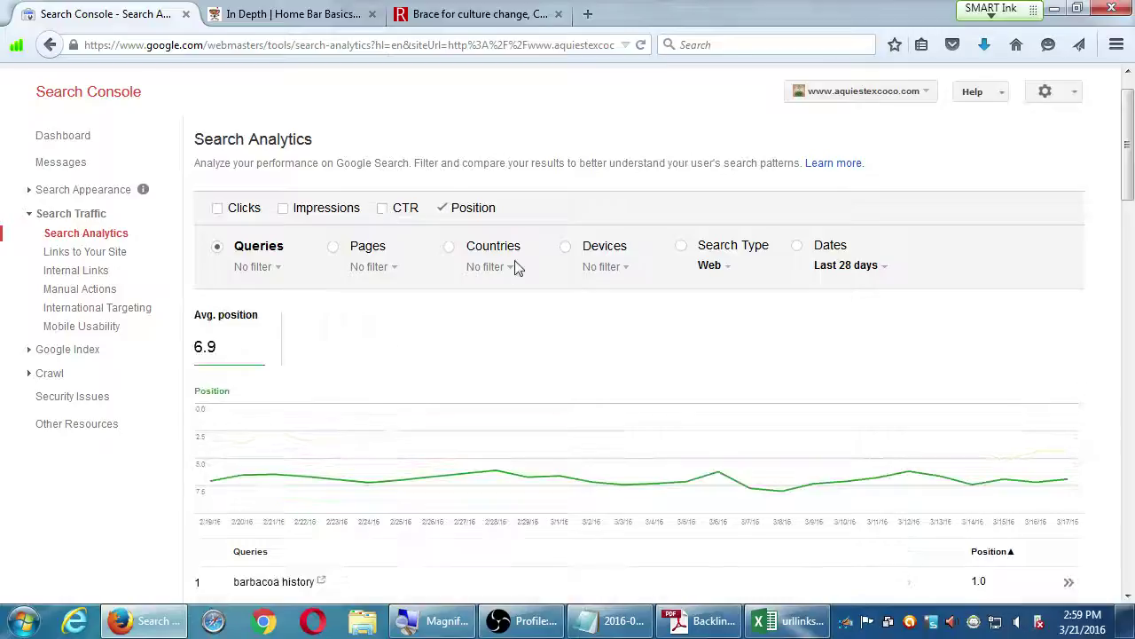
{"action": "scroll", "coordinate": [515, 264], "scroll_direction": "down", "scroll_amount": 3}
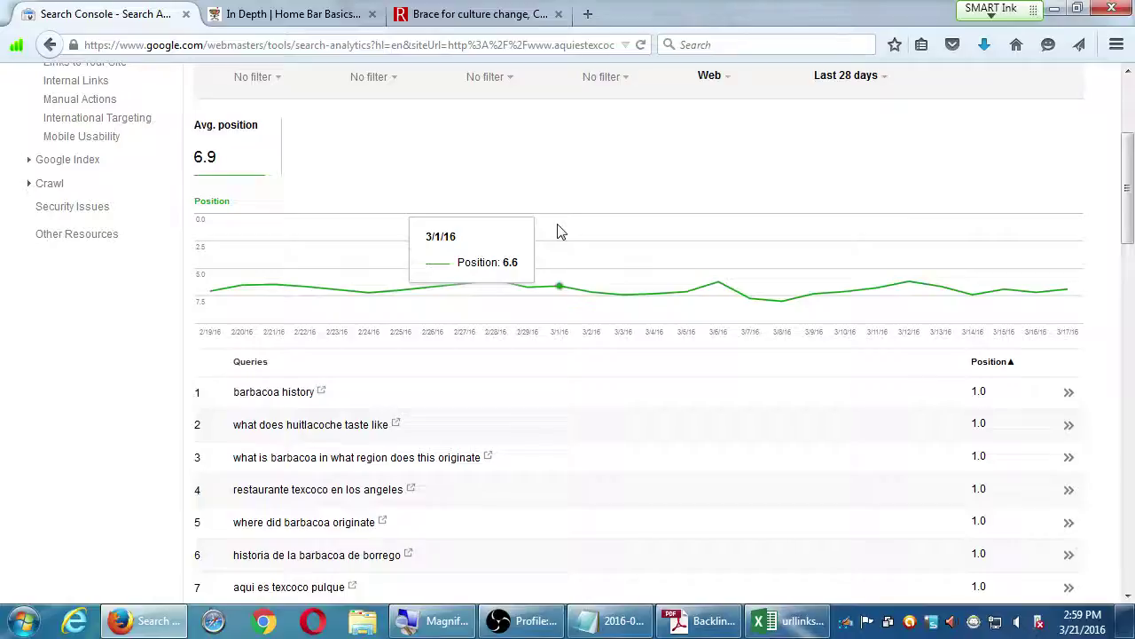
{"action": "scroll", "coordinate": [1108, 220], "scroll_direction": "down", "scroll_amount": 5}
{"action": "scroll", "coordinate": [1112, 221], "scroll_direction": "down", "scroll_amount": 12}
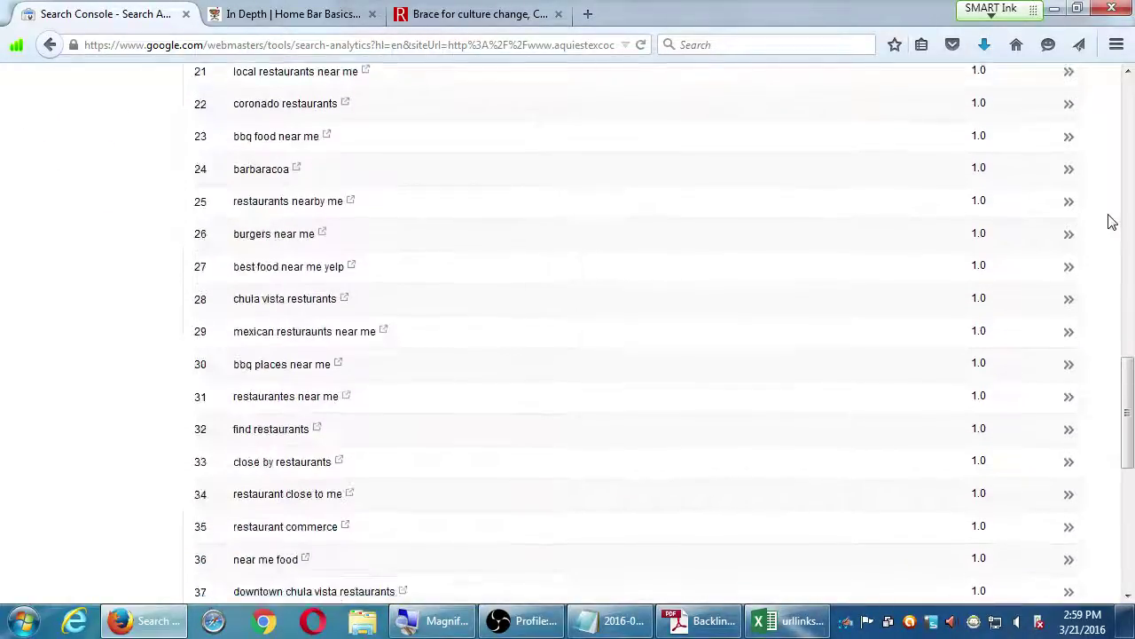
{"action": "scroll", "coordinate": [1112, 221], "scroll_direction": "down", "scroll_amount": 2}
{"action": "scroll", "coordinate": [1112, 221], "scroll_direction": "up", "scroll_amount": 7}
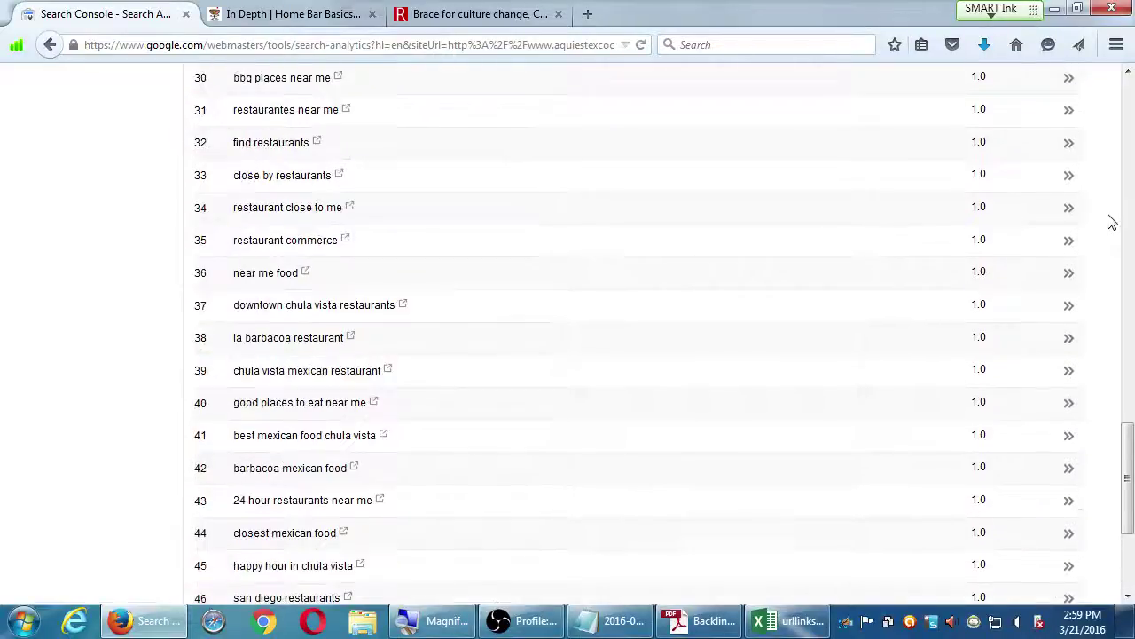
{"action": "scroll", "coordinate": [1112, 221], "scroll_direction": "up", "scroll_amount": 8}
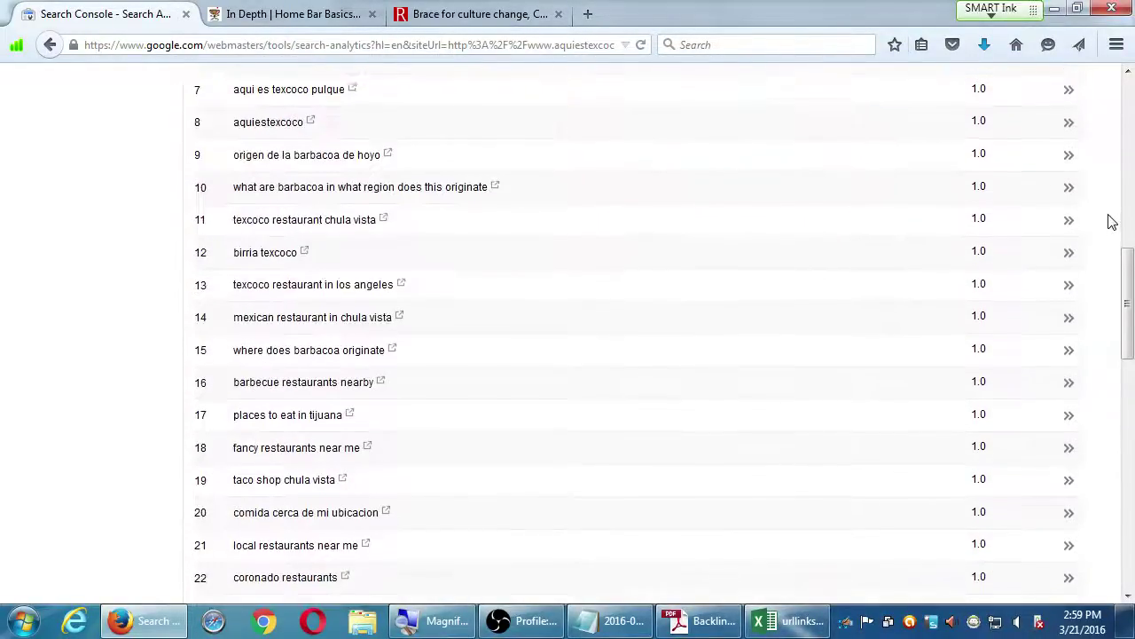
{"action": "scroll", "coordinate": [1109, 221], "scroll_direction": "up", "scroll_amount": 3}
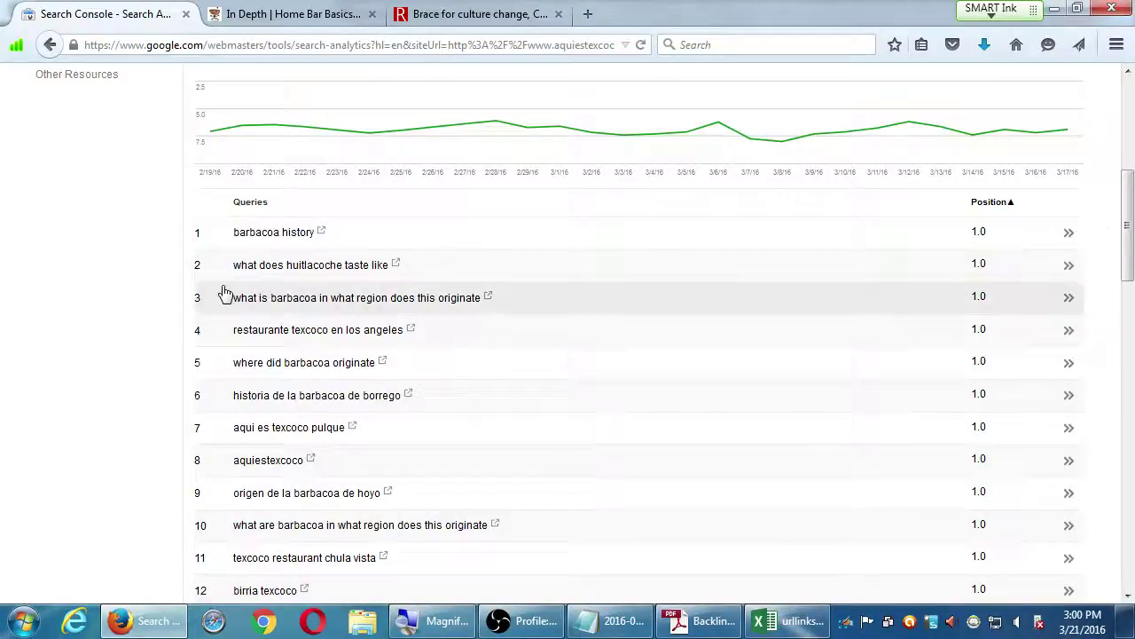
{"action": "scroll", "coordinate": [203, 403], "scroll_direction": "up", "scroll_amount": 5}
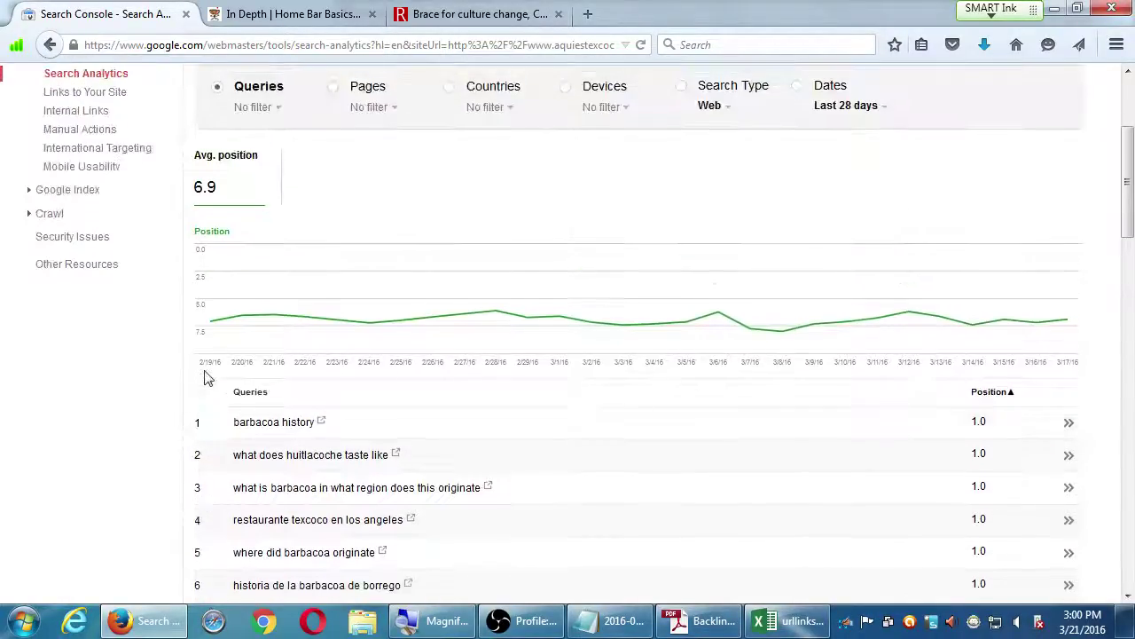
- Show only the Clicks metric, group the report by Pages, and examine the site's most-clicked pages
{"action": "left_click", "coordinate": [220, 178]}
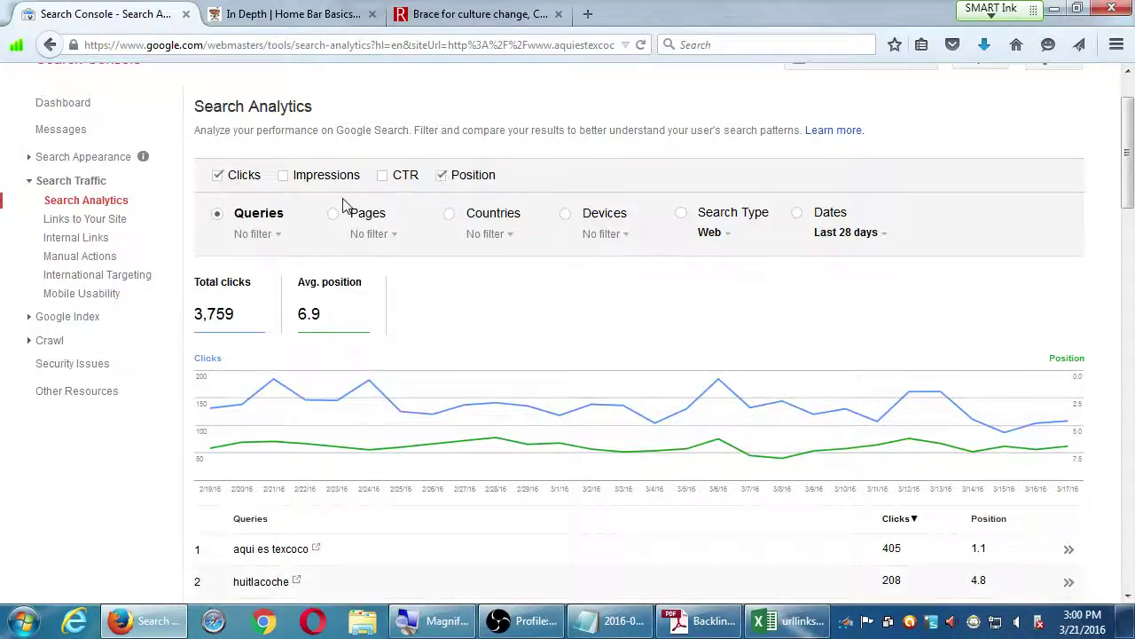
{"action": "left_click", "coordinate": [442, 176]}
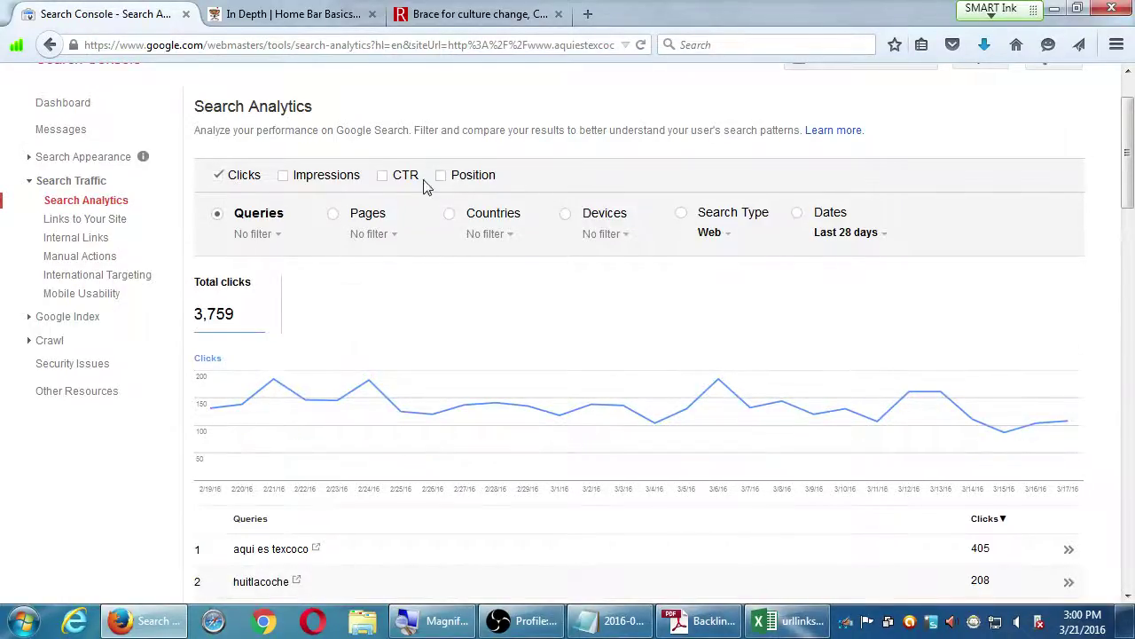
{"action": "left_click", "coordinate": [333, 216]}
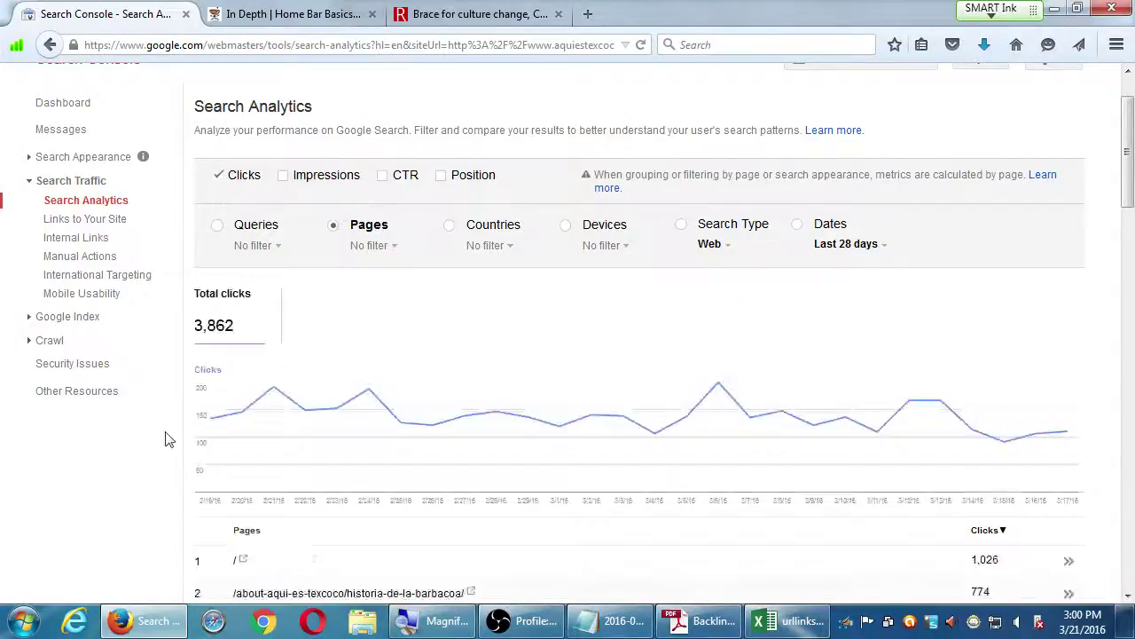
{"action": "scroll", "coordinate": [173, 431], "scroll_direction": "down", "scroll_amount": 2}
{"action": "scroll", "coordinate": [173, 431], "scroll_direction": "down", "scroll_amount": 3}
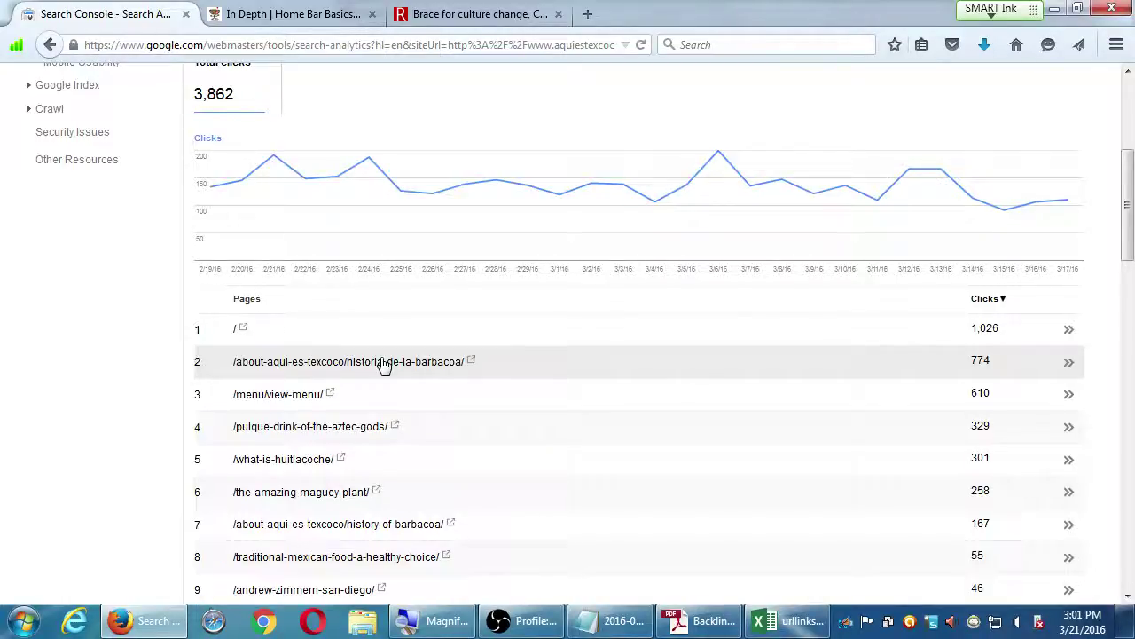
{"action": "key", "text": "super+plus"}
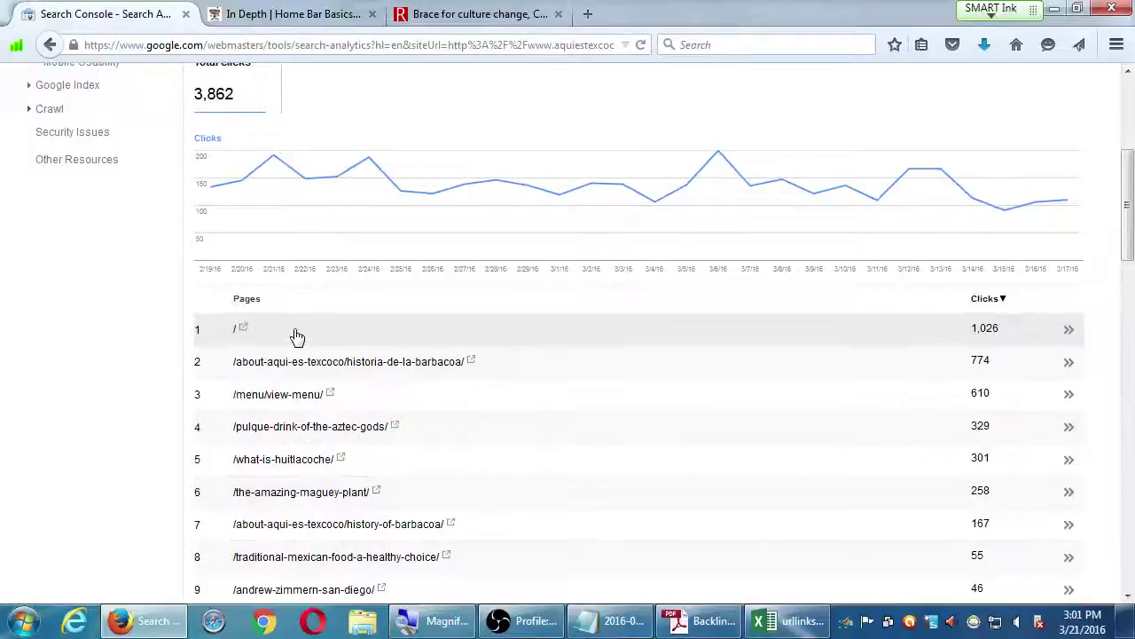
- Group the Search Analytics report by Countries, review the clicks per country, and filter the report to United States
{"action": "scroll", "coordinate": [443, 404], "scroll_direction": "up", "scroll_amount": 4}
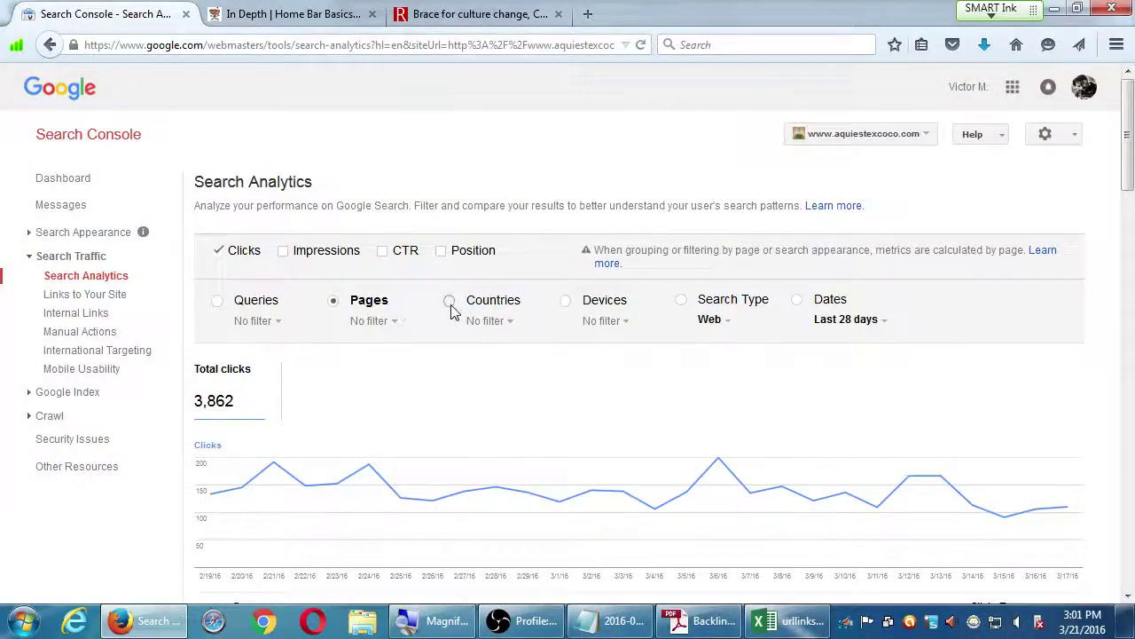
{"action": "left_click", "coordinate": [451, 308]}
{"action": "scroll", "coordinate": [406, 354], "scroll_direction": "down", "scroll_amount": 2}
{"action": "scroll", "coordinate": [403, 355], "scroll_direction": "down", "scroll_amount": 3}
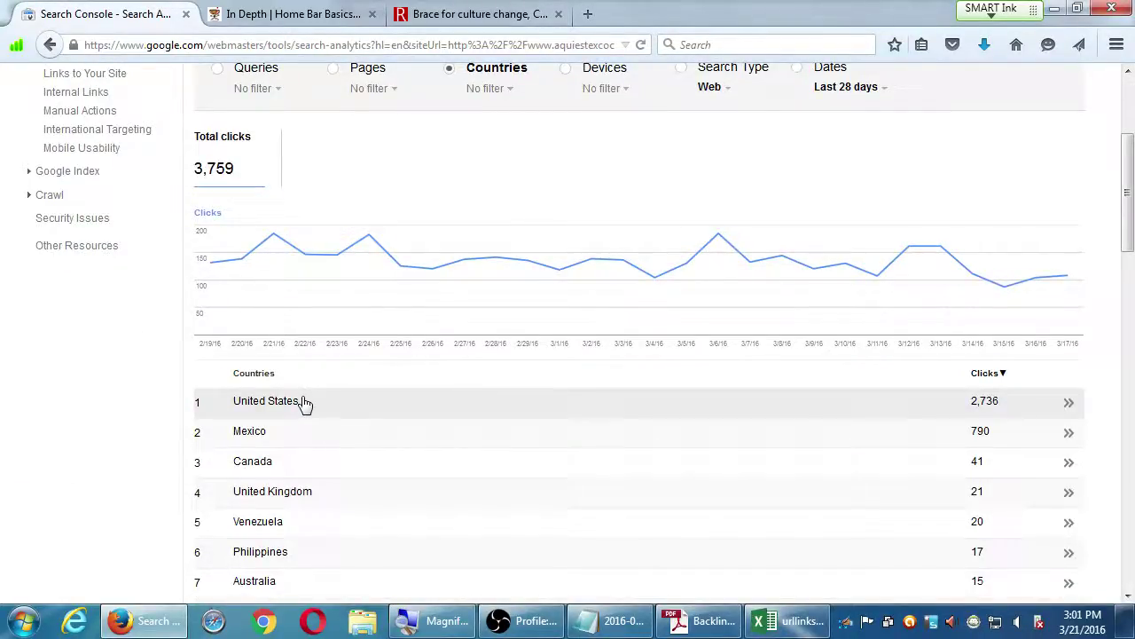
{"action": "scroll", "coordinate": [337, 527], "scroll_direction": "down", "scroll_amount": 10}
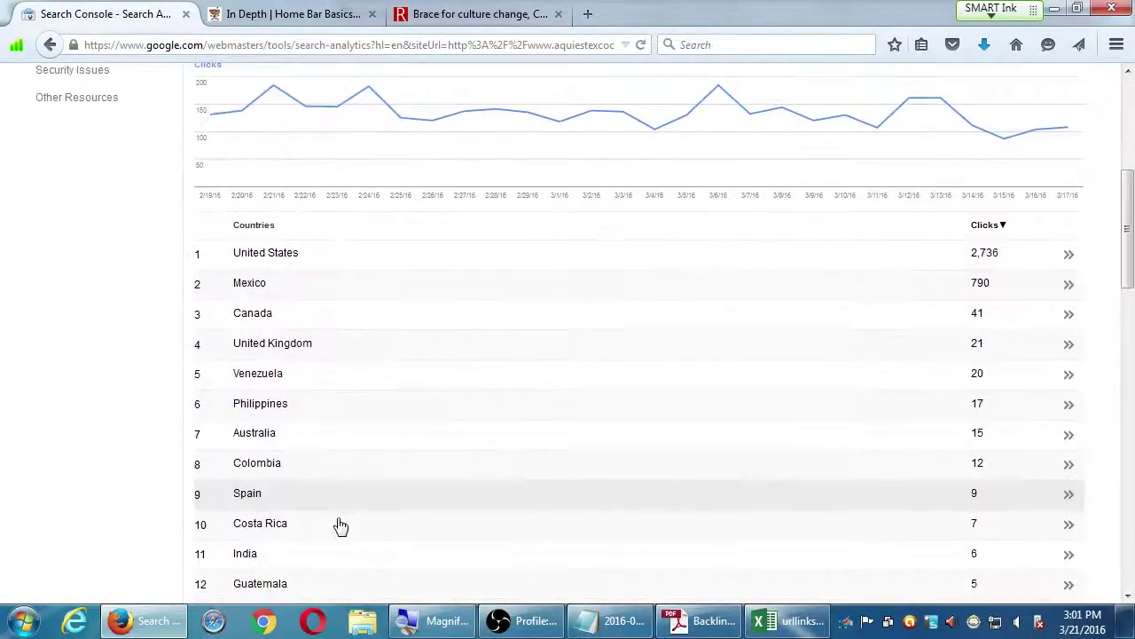
{"action": "scroll", "coordinate": [341, 527], "scroll_direction": "down", "scroll_amount": 5}
{"action": "scroll", "coordinate": [335, 524], "scroll_direction": "up", "scroll_amount": 12}
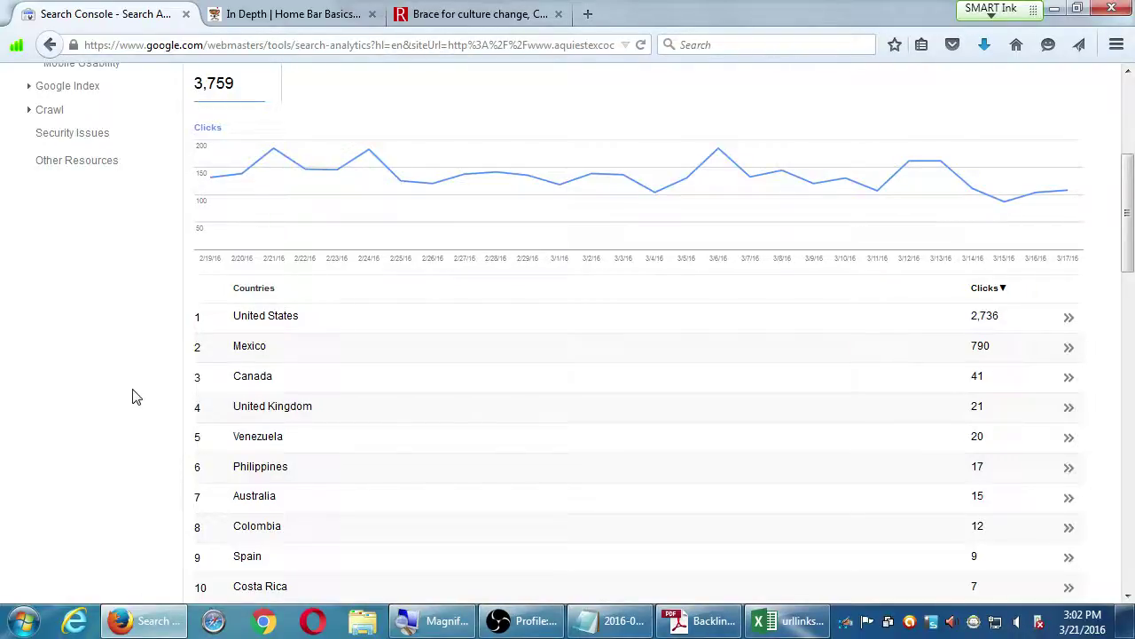
{"action": "left_click", "coordinate": [293, 322]}
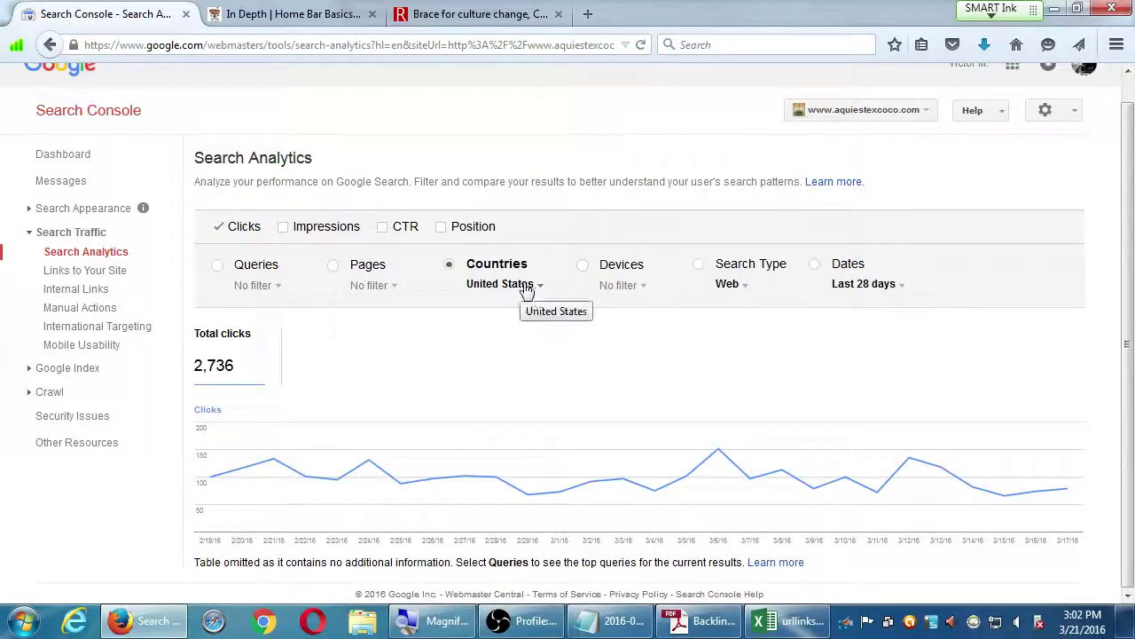
- Group the United States results by Devices, and examine the clicks per device and the available device filter options
{"action": "left_click", "coordinate": [583, 268]}
{"action": "scroll", "coordinate": [575, 334], "scroll_direction": "down", "scroll_amount": 3}
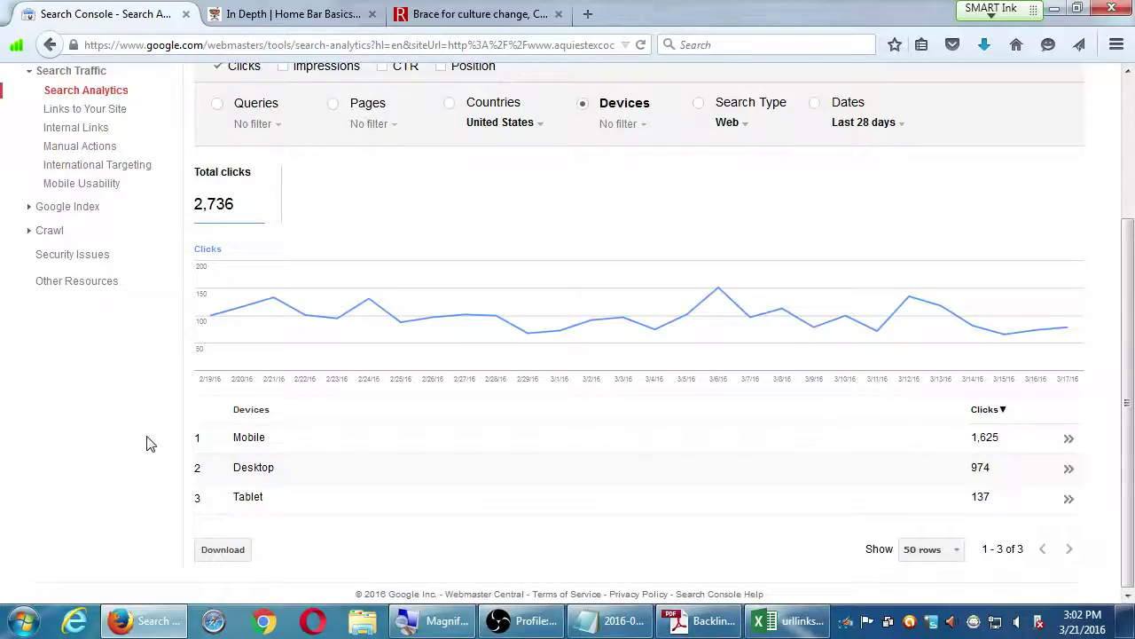
{"action": "left_click", "coordinate": [638, 125]}
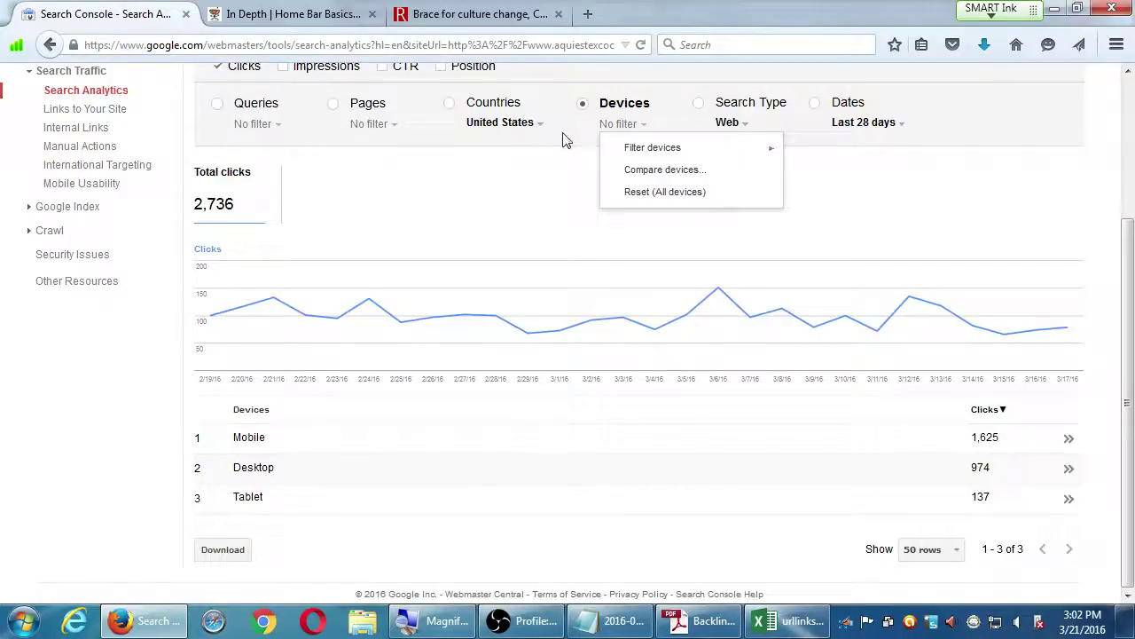
{"action": "mouse_move", "coordinate": [701, 154]}
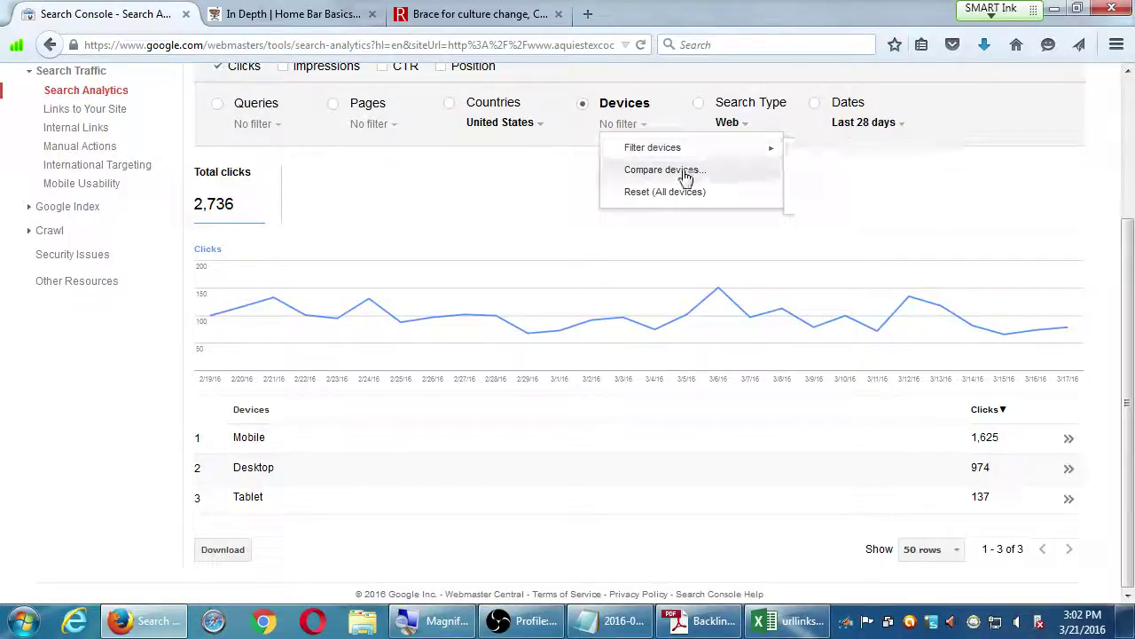
{"action": "left_click", "coordinate": [570, 145]}
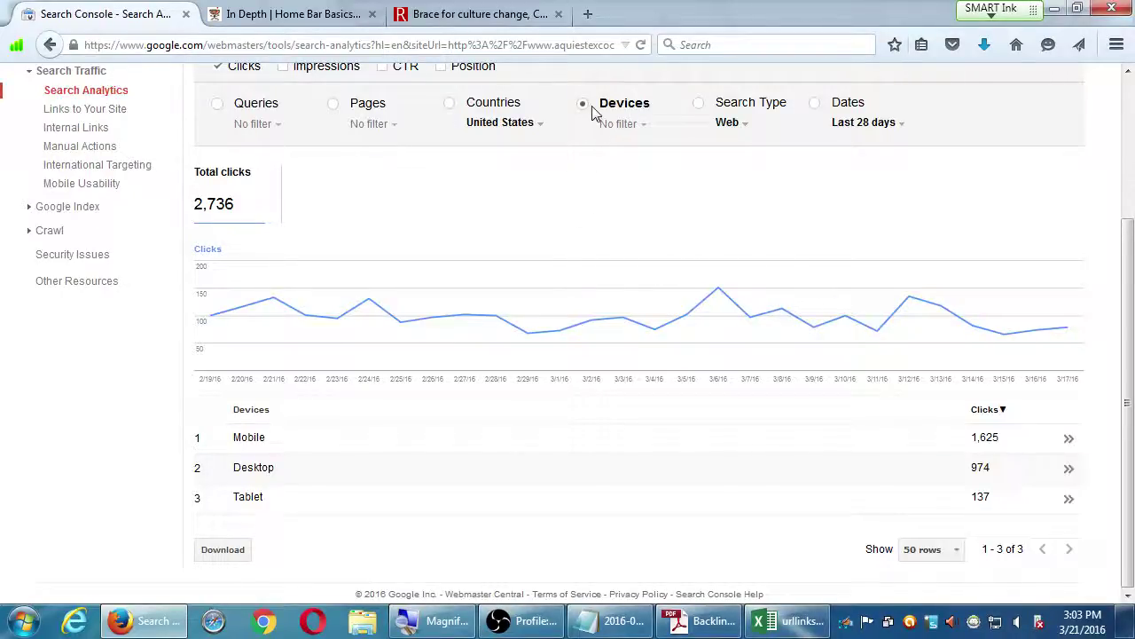
- Group the report by Search Type, reset the search type to Web, and inspect the daily clicks on the chart
{"action": "left_click", "coordinate": [700, 104]}
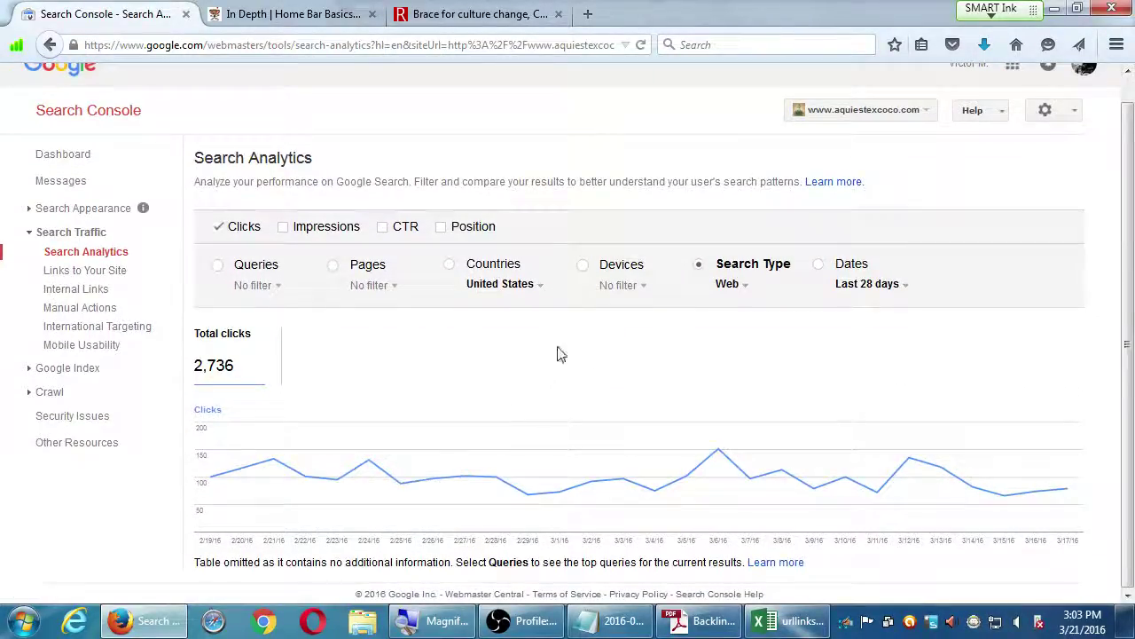
{"action": "left_click", "coordinate": [518, 283]}
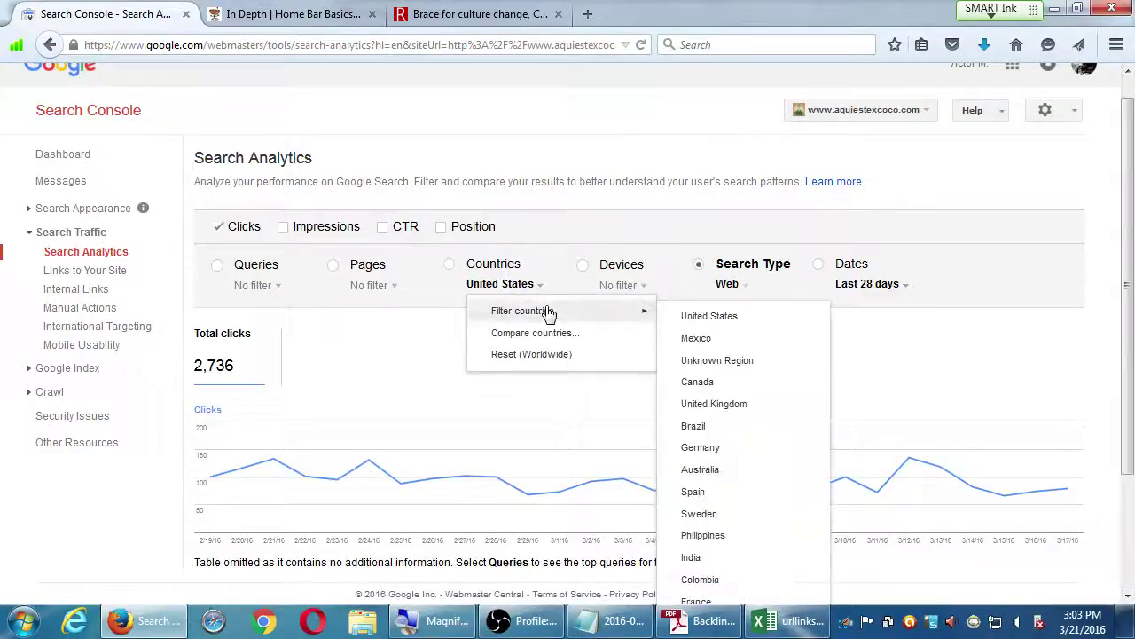
{"action": "left_click", "coordinate": [729, 284]}
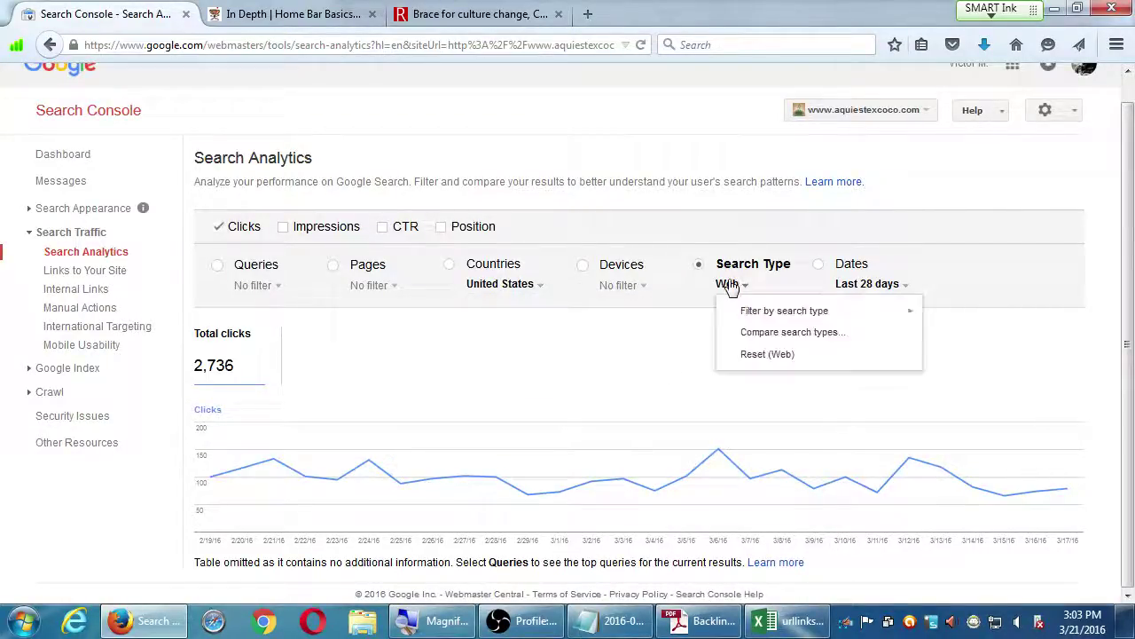
{"action": "left_click", "coordinate": [753, 354]}
{"action": "mouse_move", "coordinate": [660, 456]}
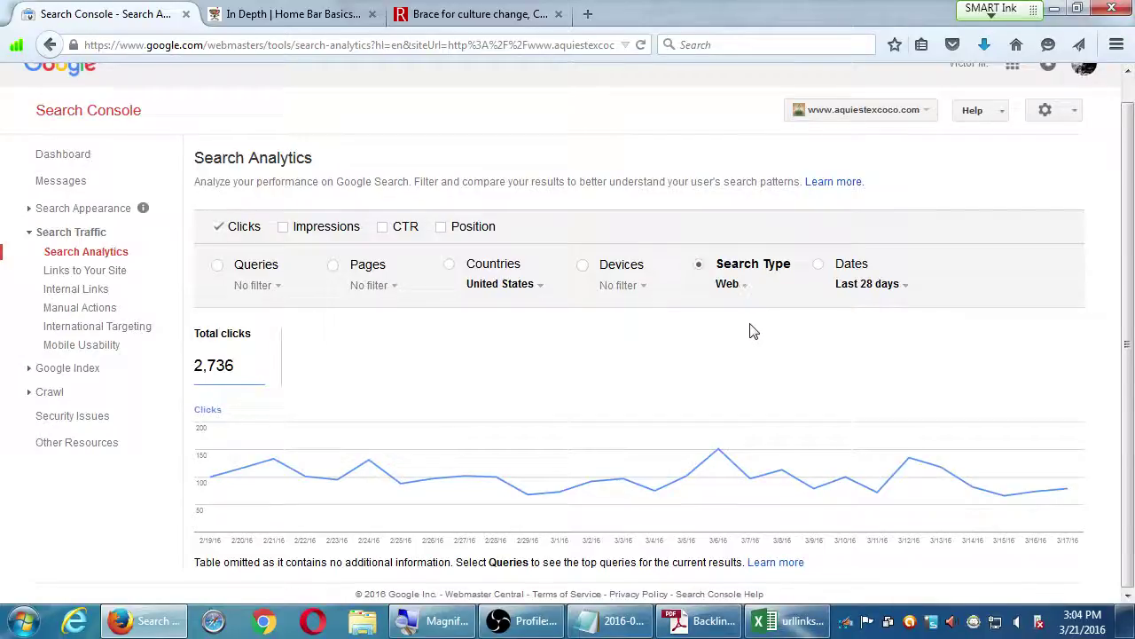
{"action": "mouse_move", "coordinate": [685, 469]}
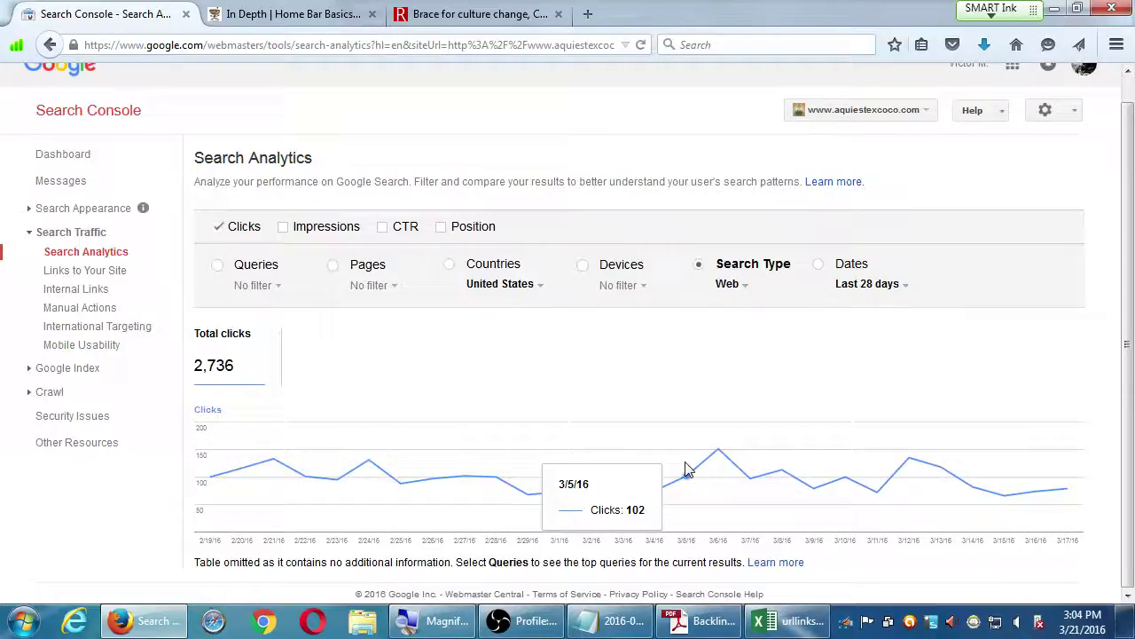
- Group the report by Dates and compare the last 28 days to the previous period
{"action": "left_click", "coordinate": [816, 264]}
{"action": "scroll", "coordinate": [814, 279], "scroll_direction": "down", "scroll_amount": 2}
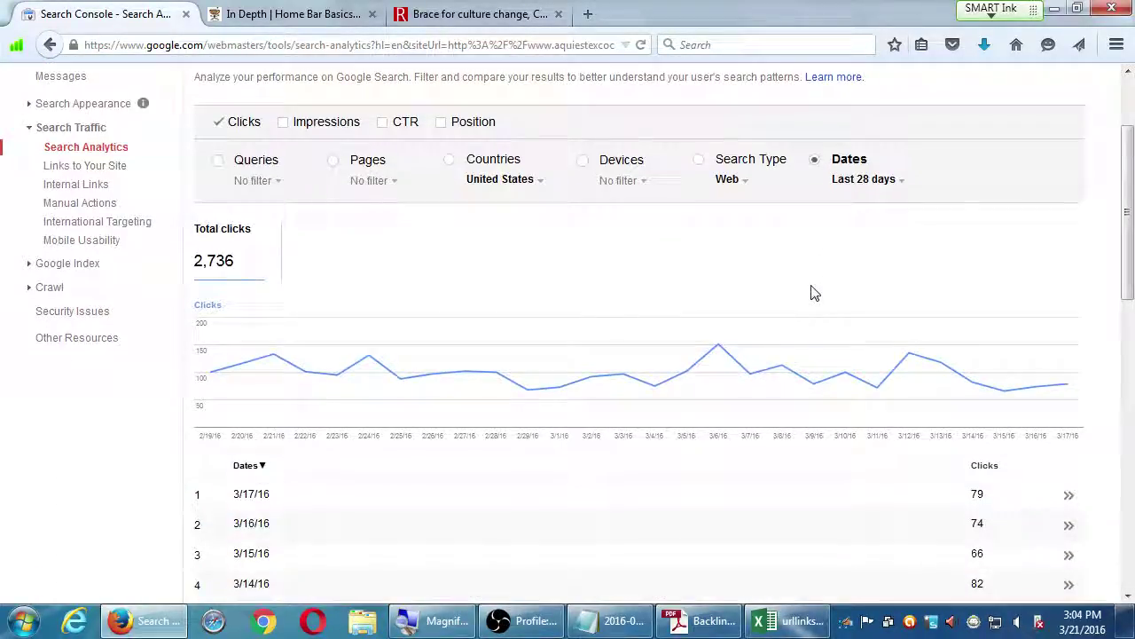
{"action": "left_click", "coordinate": [865, 180]}
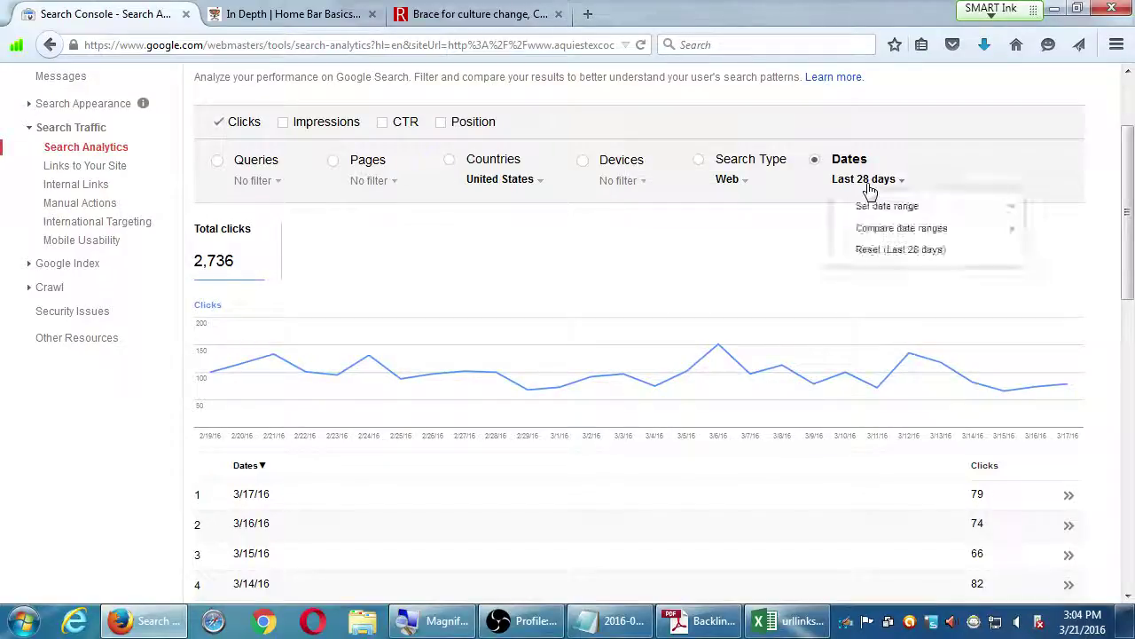
{"action": "mouse_move", "coordinate": [940, 228]}
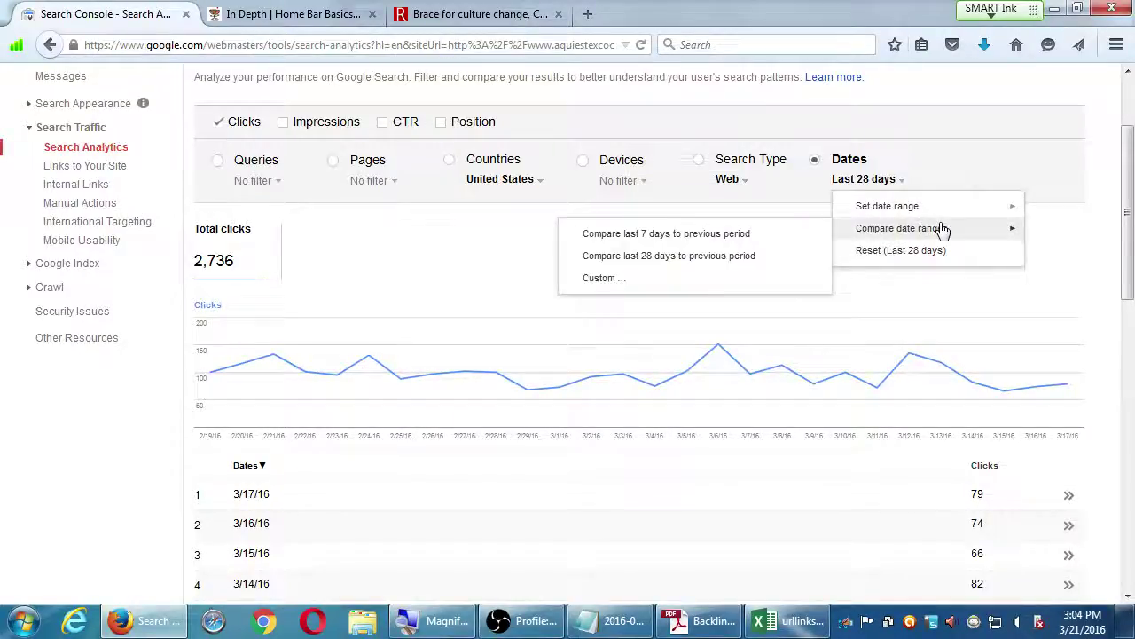
{"action": "left_click", "coordinate": [665, 262]}
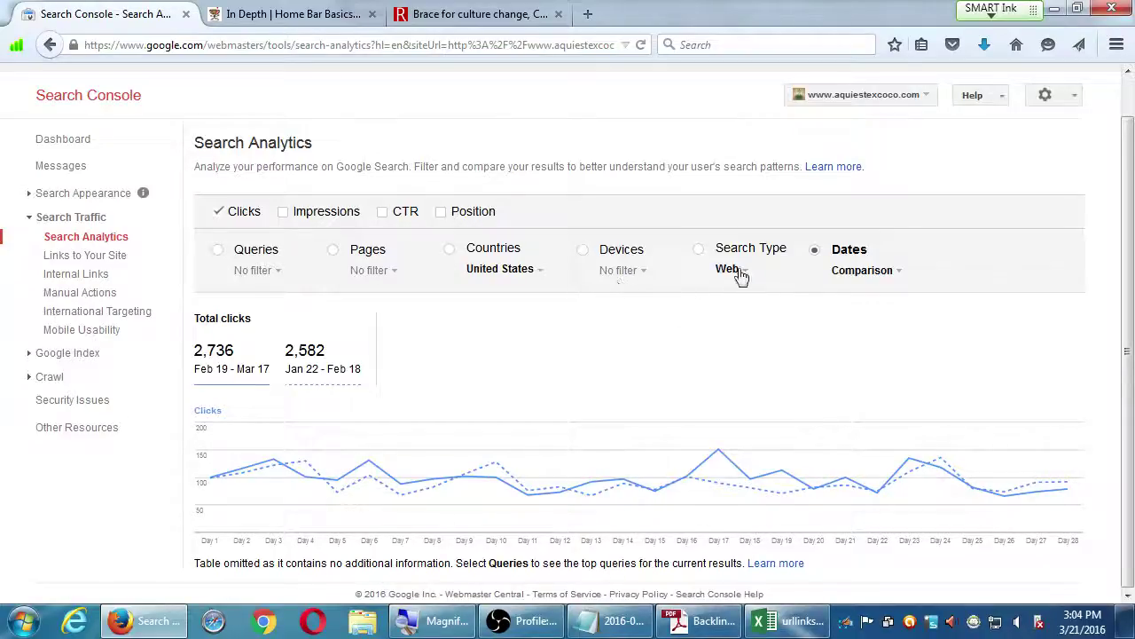
- Group the date comparison by Queries and examine how clicks differ between the two periods
{"action": "left_click", "coordinate": [218, 250]}
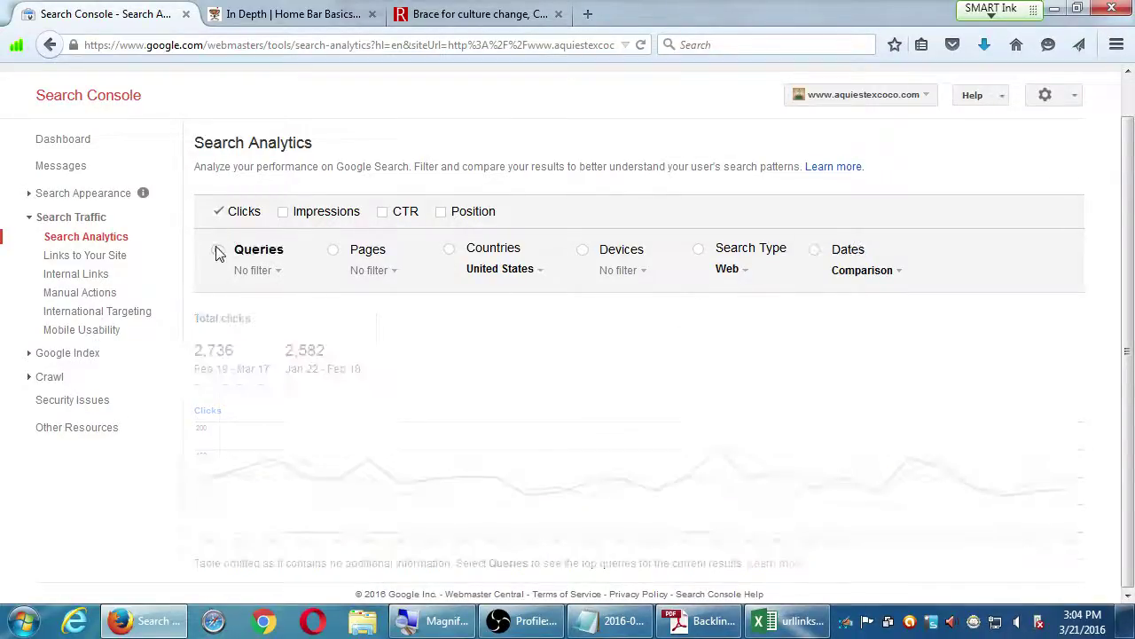
{"action": "scroll", "coordinate": [231, 254], "scroll_direction": "up", "scroll_amount": 1}
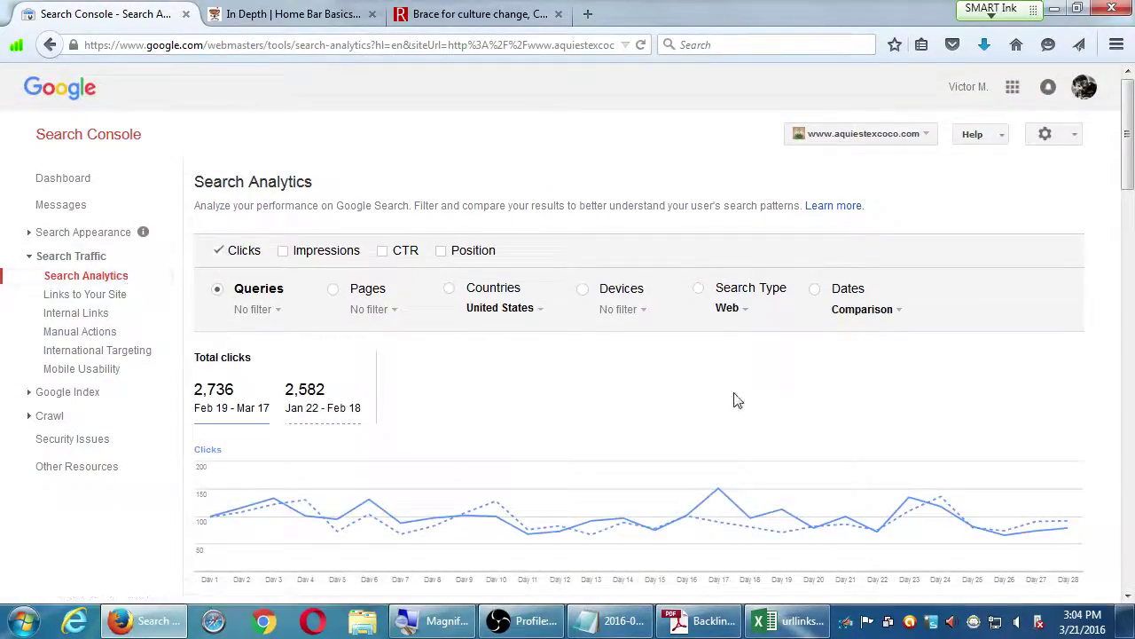
{"action": "scroll", "coordinate": [722, 400], "scroll_direction": "down", "scroll_amount": 3}
{"action": "scroll", "coordinate": [722, 400], "scroll_direction": "up", "scroll_amount": 3}
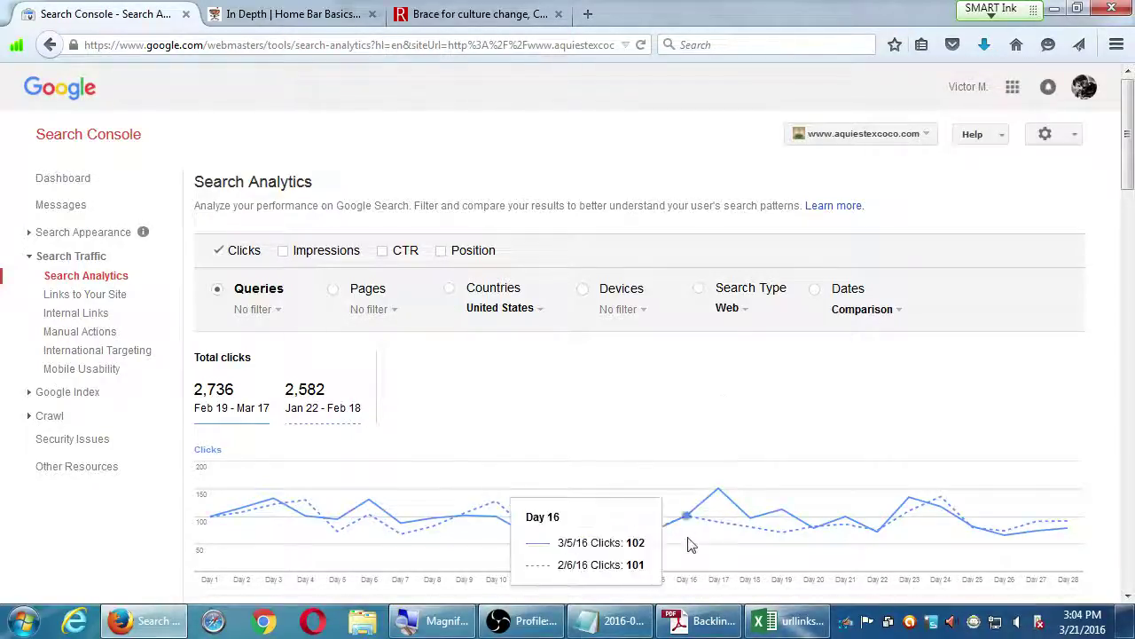
- Switch to Adobe Reader to review Finding Your Backlinks in the Backlinks Strategy document, and open Search Console's Links to Your Site report
{"action": "mouse_move", "coordinate": [714, 625]}
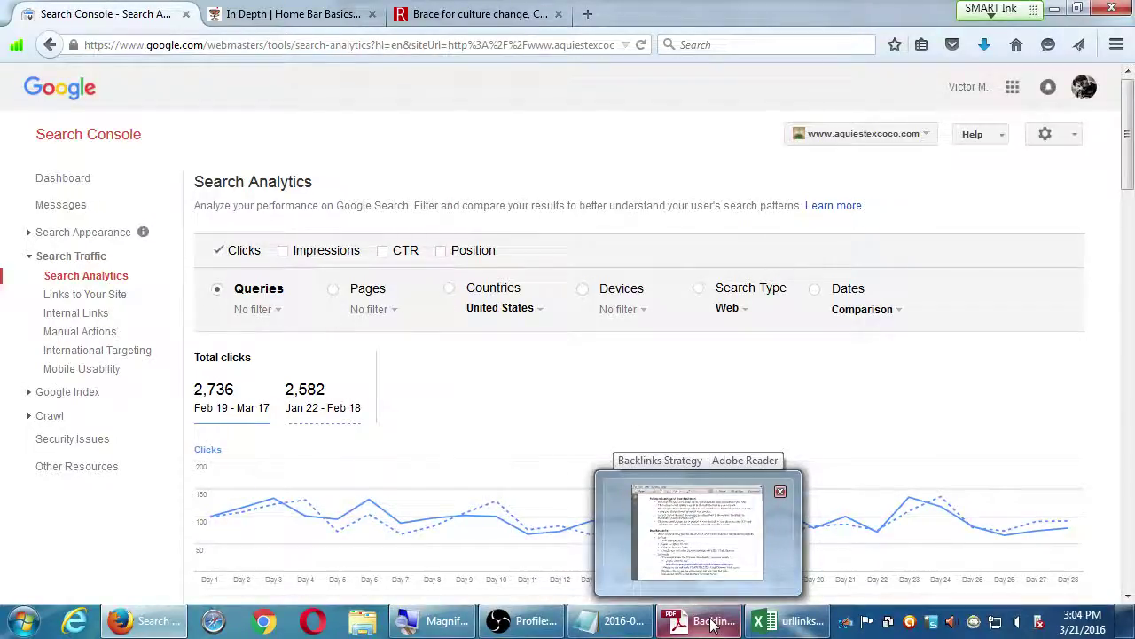
{"action": "left_click", "coordinate": [714, 626]}
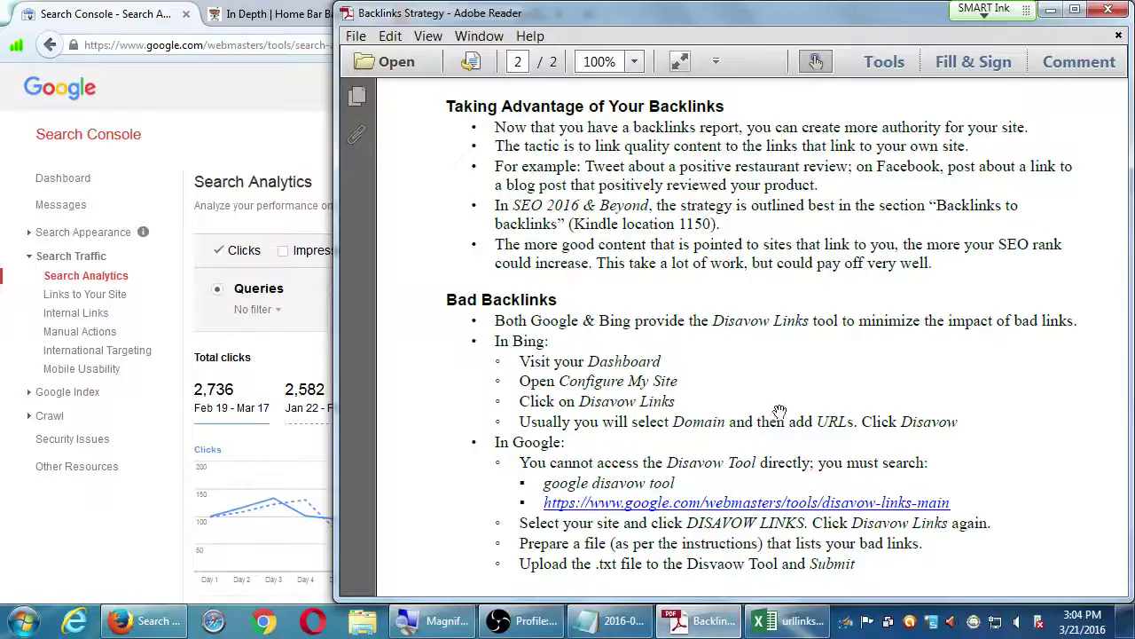
{"action": "scroll", "coordinate": [739, 458], "scroll_direction": "up", "scroll_amount": 5}
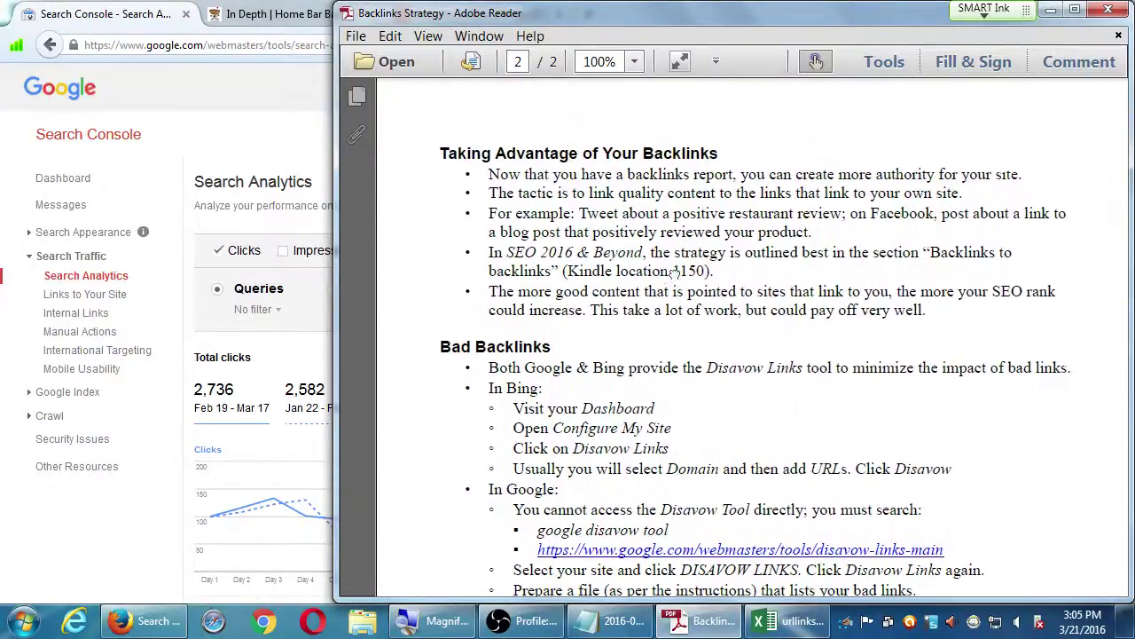
{"action": "scroll", "coordinate": [674, 503], "scroll_direction": "up", "scroll_amount": 8}
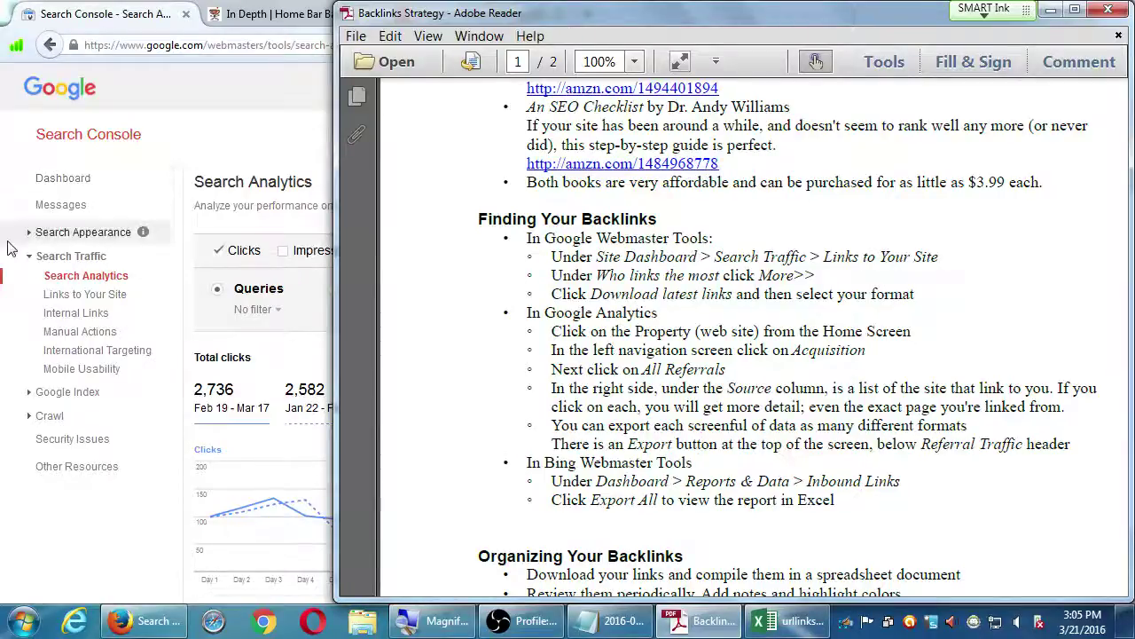
{"action": "left_click", "coordinate": [62, 298]}
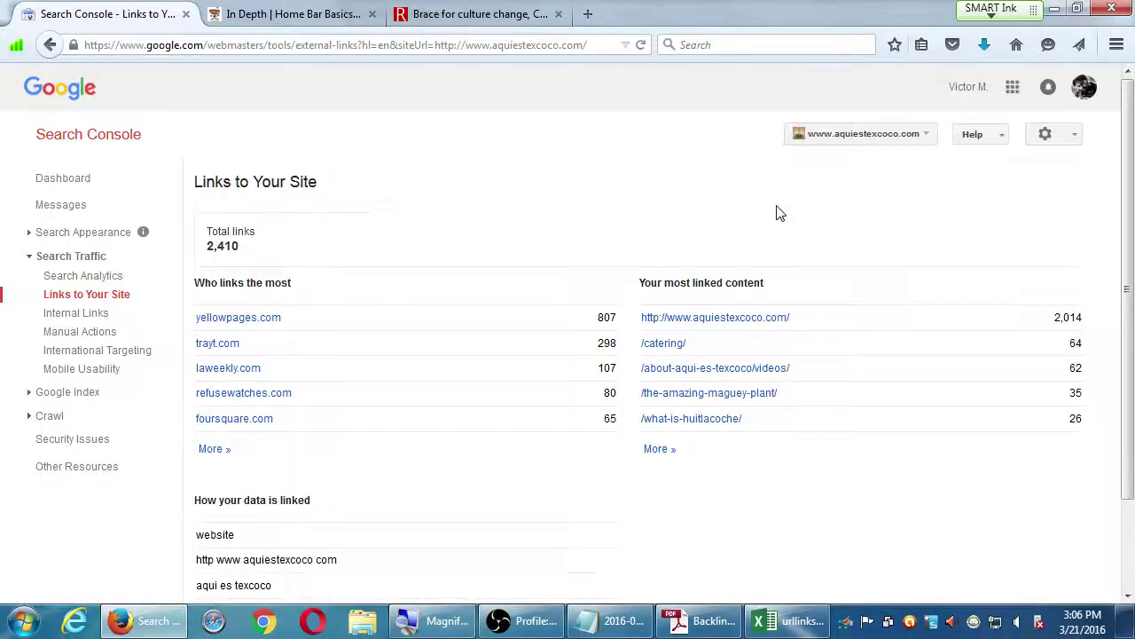
- Open a new browser tab, switch to the 2016-03-21.txt notes in Notepad, and add the line "301 Redirects" at the end
{"action": "key", "text": "ctrl+t"}
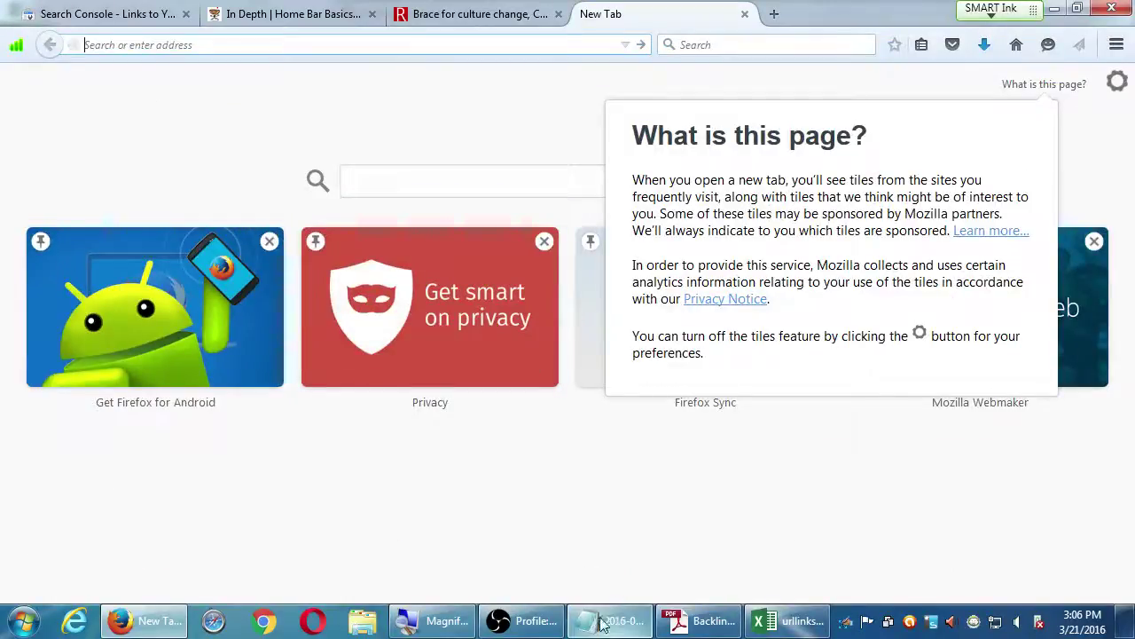
{"action": "left_click", "coordinate": [602, 623]}
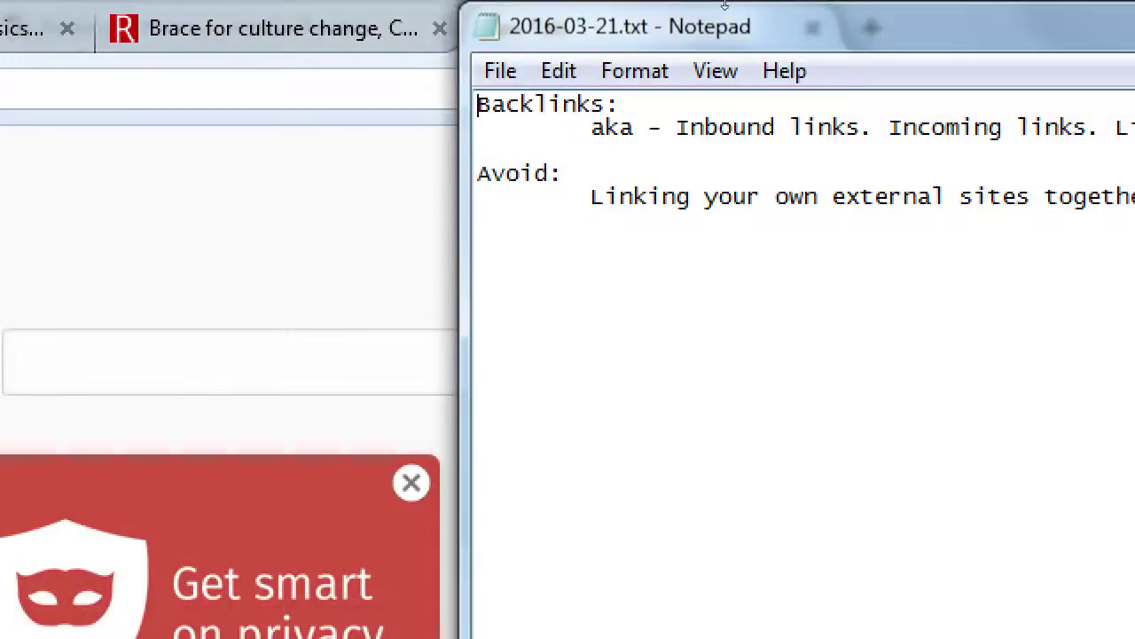
{"action": "key", "text": "ctrl+End"}
{"action": "key", "text": "Return"}
{"action": "key", "text": "Return"}
{"action": "type", "text": "301 Redirects"}
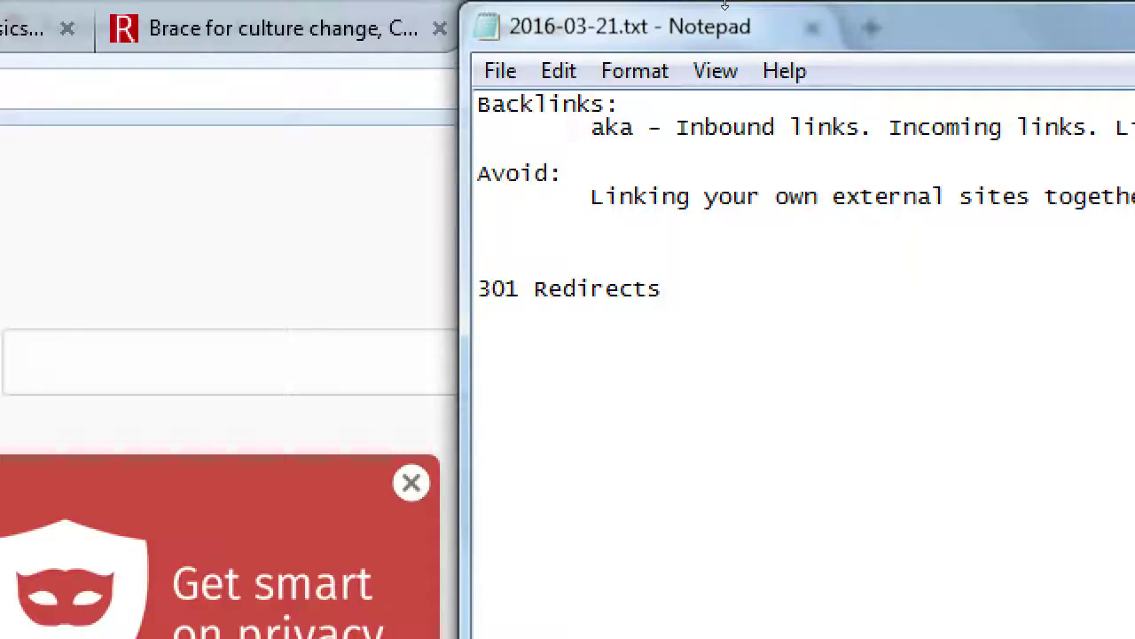
{"action": "key", "text": "super+minus"}
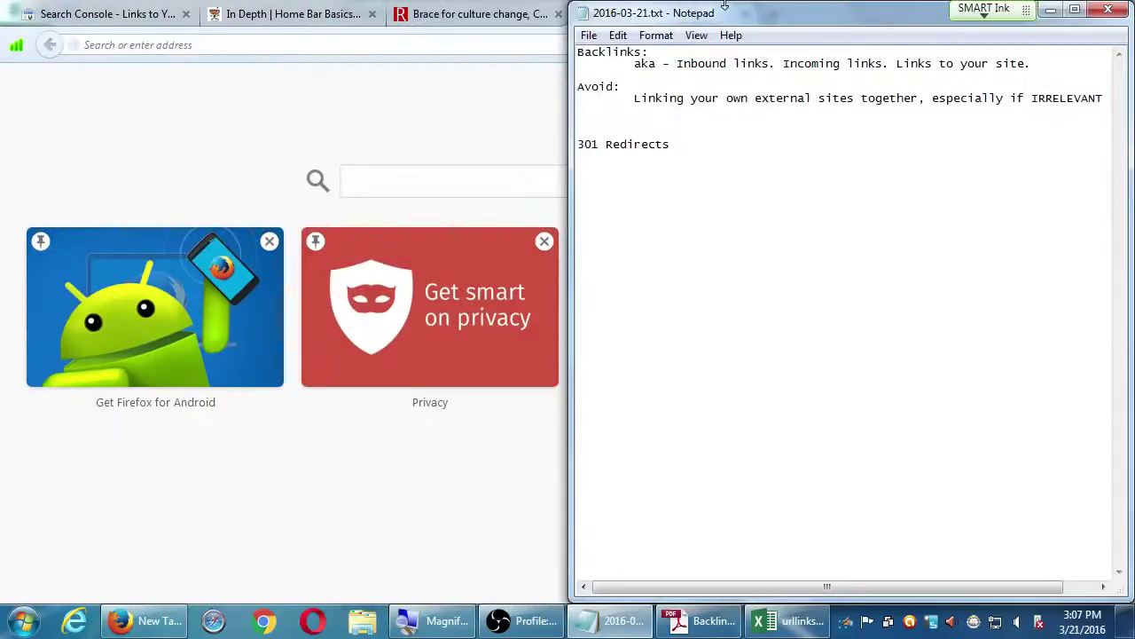
- Return to the Links to Your Site report in Firefox, open the full list of domains that link the most, and examine it
{"action": "left_click", "coordinate": [50, 10]}
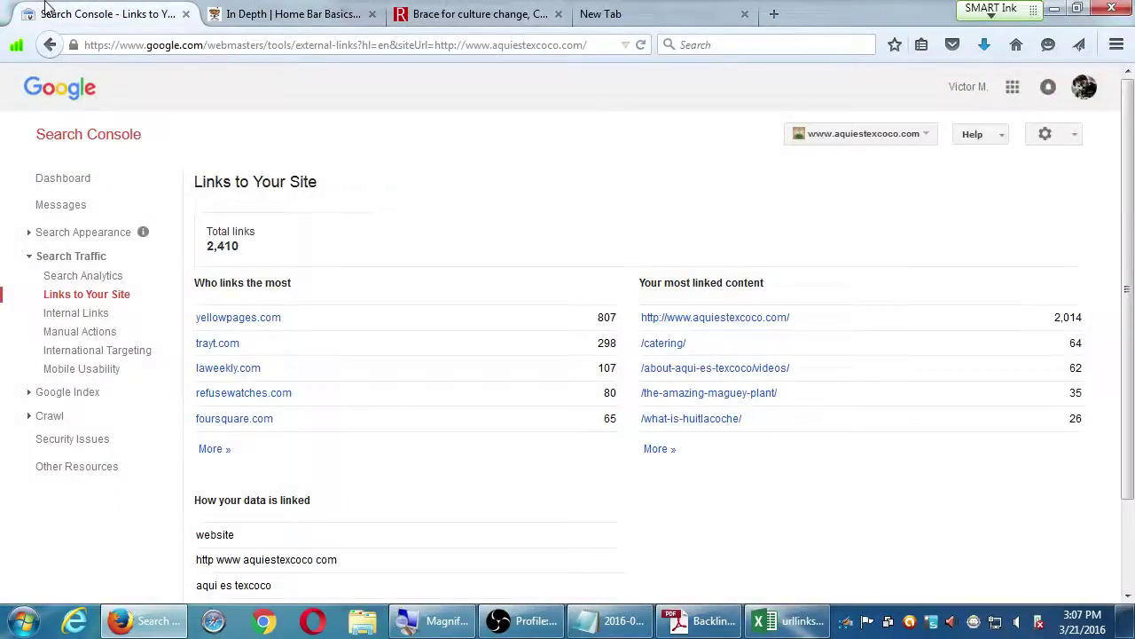
{"action": "left_click", "coordinate": [214, 449]}
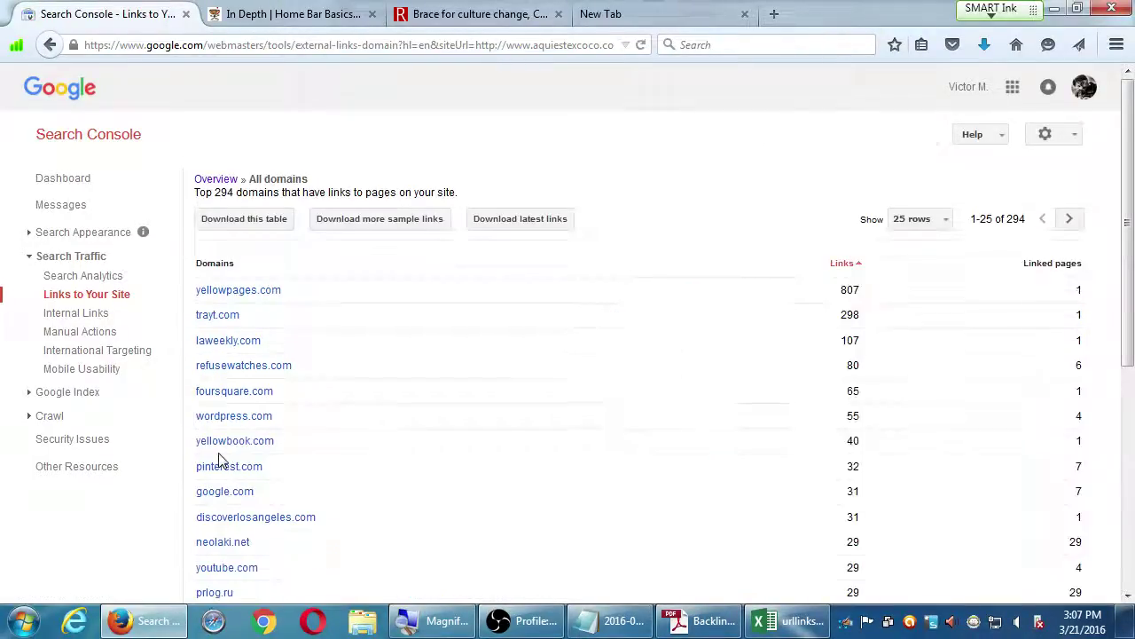
{"action": "scroll", "coordinate": [253, 431], "scroll_direction": "down", "scroll_amount": 5}
{"action": "scroll", "coordinate": [254, 423], "scroll_direction": "up", "scroll_amount": 2}
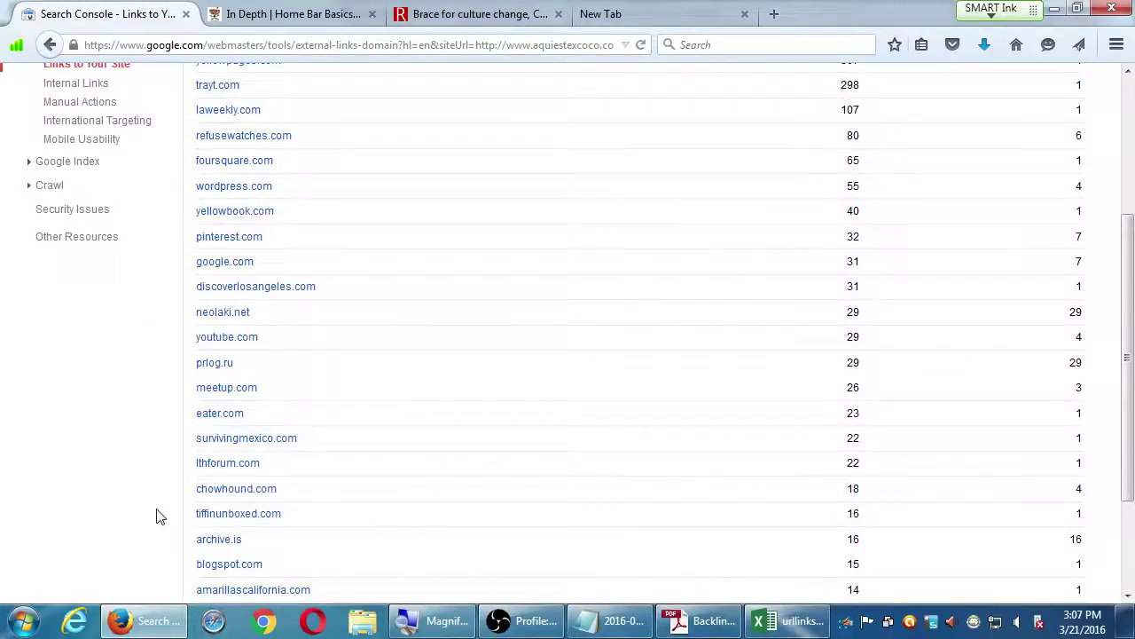
{"action": "mouse_move", "coordinate": [205, 521]}
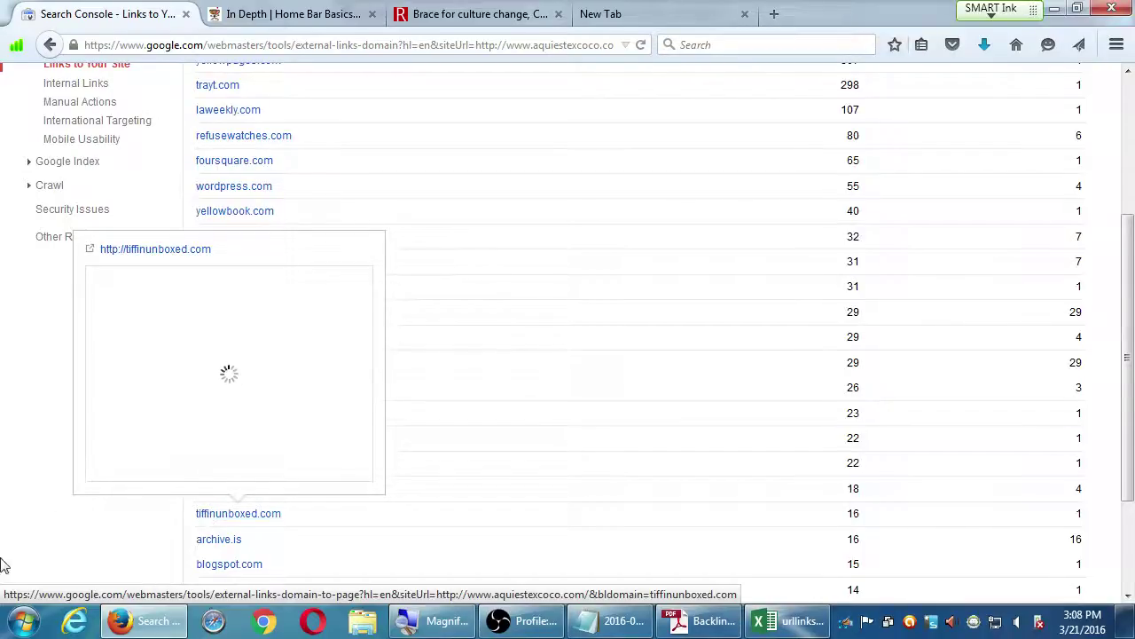
{"action": "scroll", "coordinate": [145, 456], "scroll_direction": "up", "scroll_amount": 2}
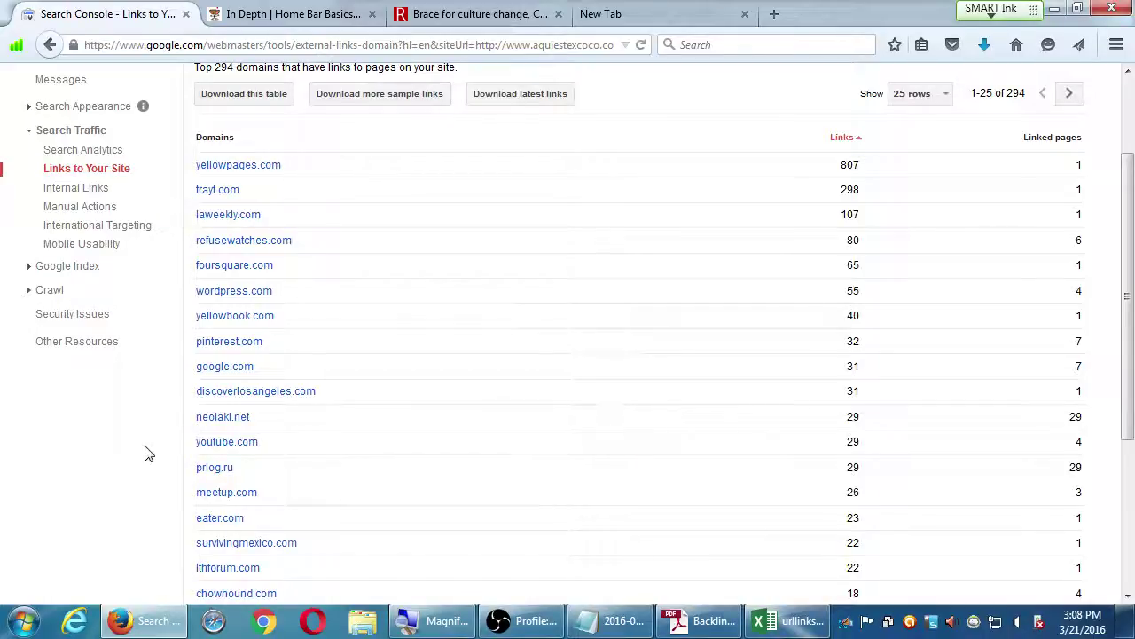
- Look at the urllinks_3_21_2016.csv spreadsheet in Excel, and return to Firefox to examine the list of domains linking to the site
{"action": "scroll", "coordinate": [165, 451], "scroll_direction": "up", "scroll_amount": 3}
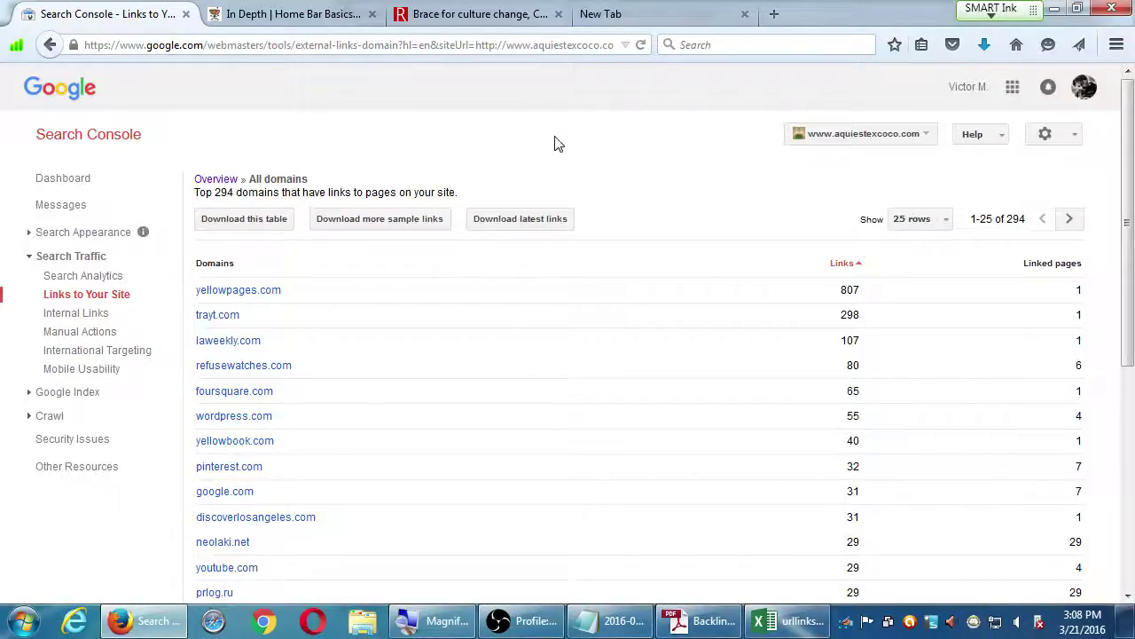
{"action": "left_click", "coordinate": [787, 621]}
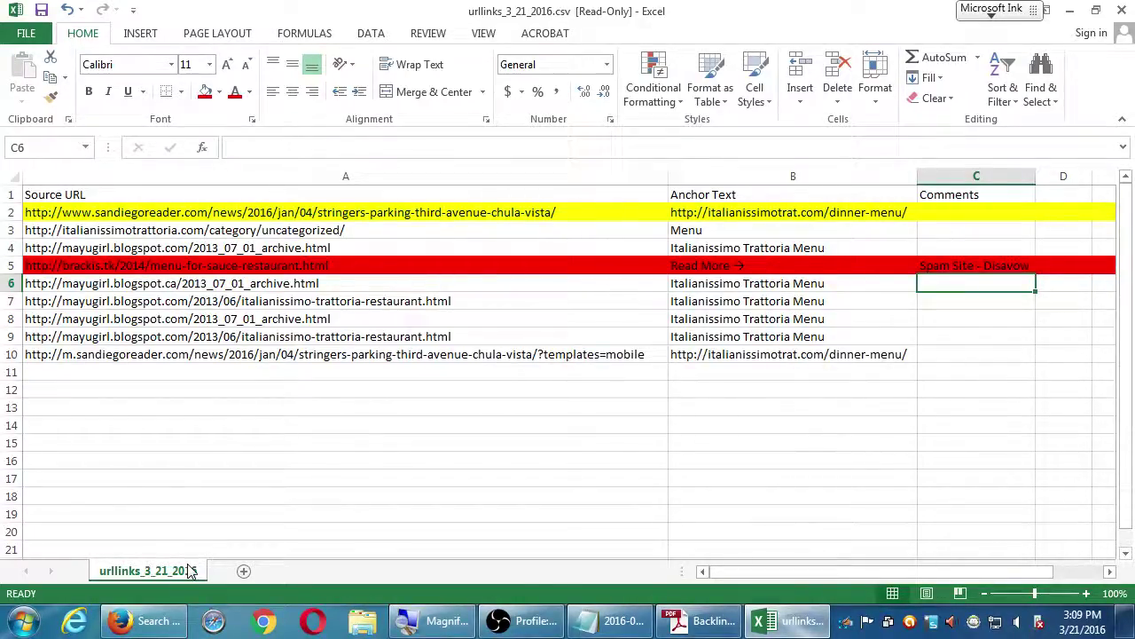
{"action": "key", "text": "alt+Tab"}
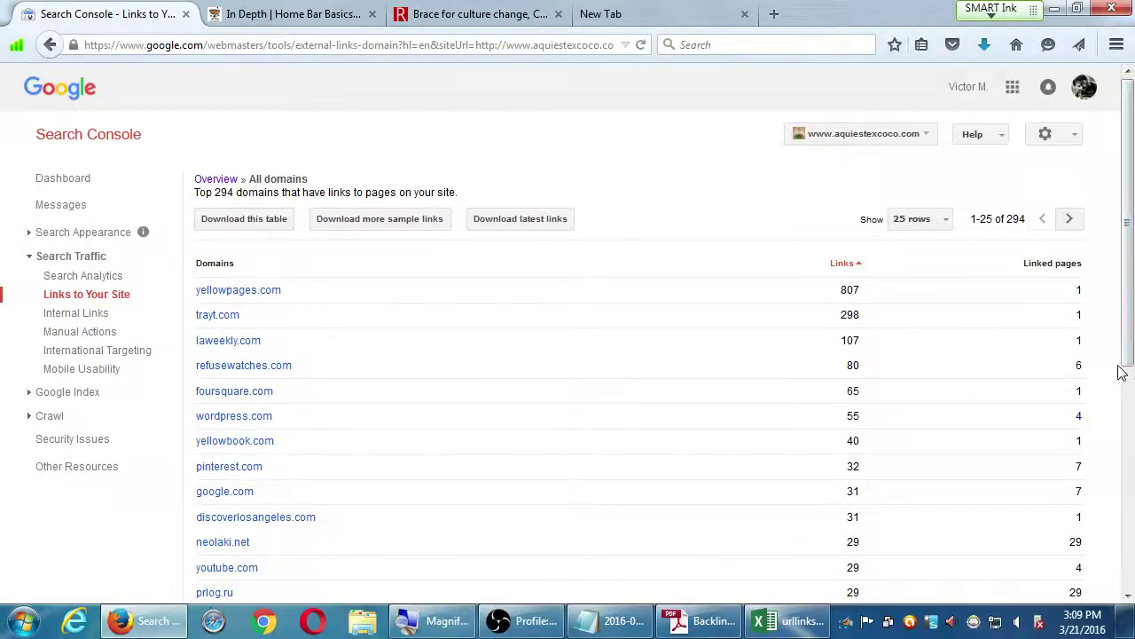
{"action": "scroll", "coordinate": [1123, 382], "scroll_direction": "down", "scroll_amount": 2}
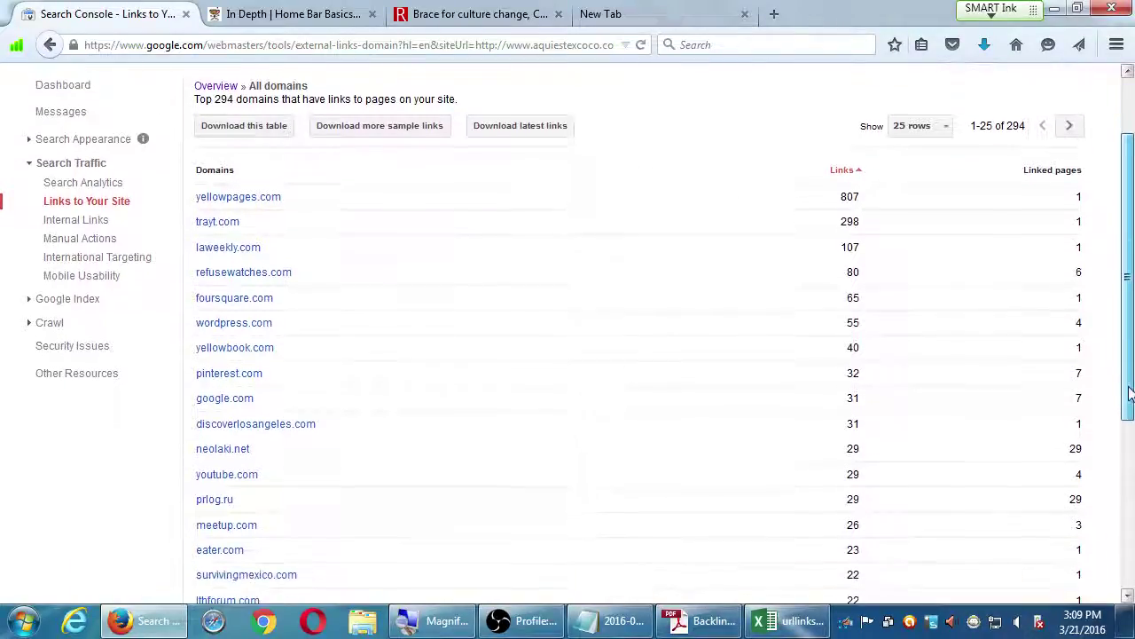
{"action": "left_click_drag", "start_coordinate": [1128, 395], "coordinate": [1125, 396]}
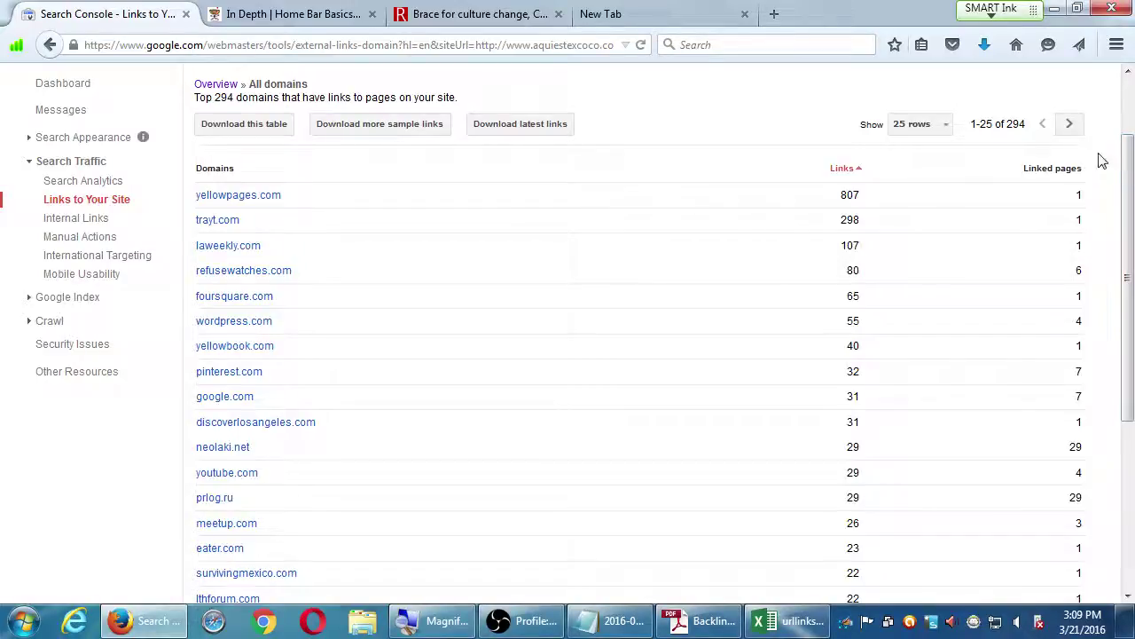
{"action": "left_click_drag", "start_coordinate": [1128, 215], "coordinate": [1109, 228]}
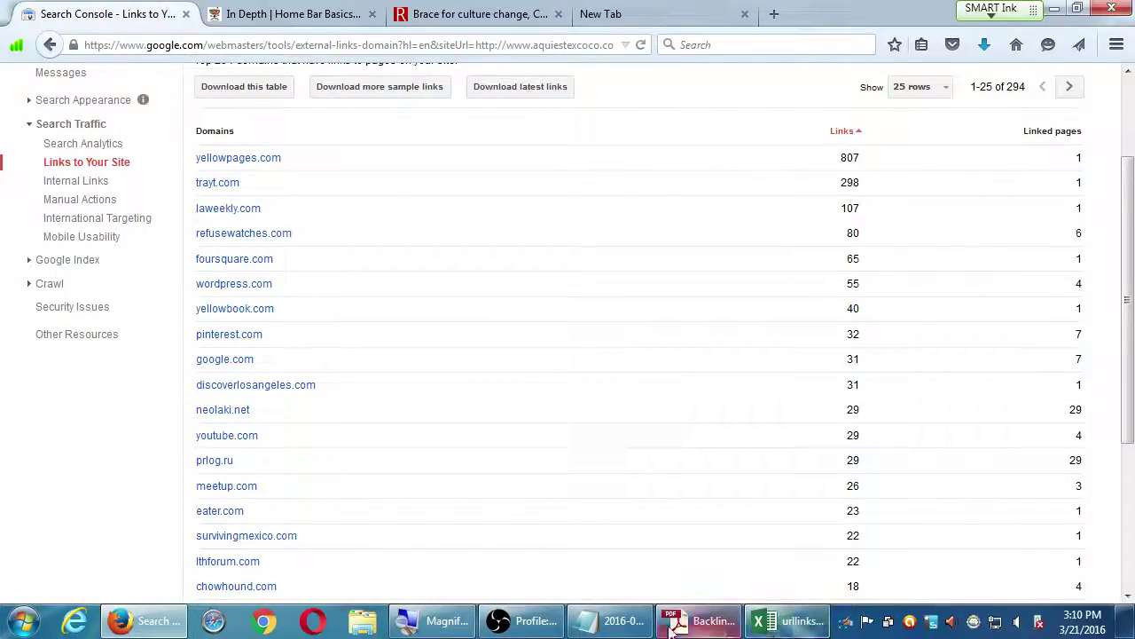
{"action": "scroll", "coordinate": [154, 370], "scroll_direction": "down", "scroll_amount": 5}
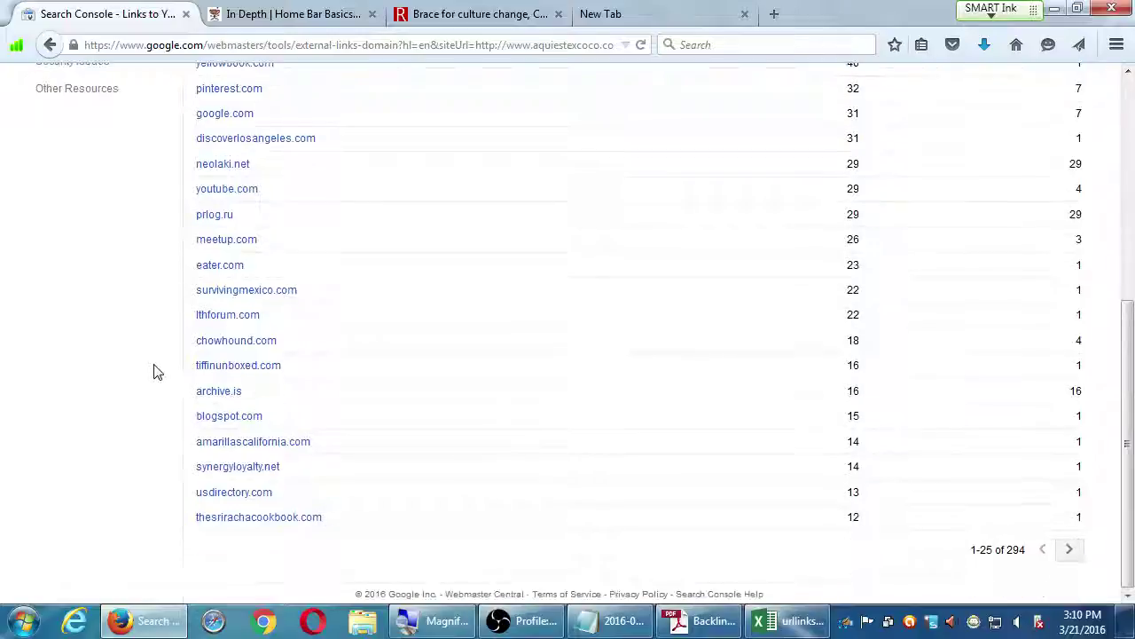
{"action": "scroll", "coordinate": [153, 371], "scroll_direction": "up", "scroll_amount": 1}
{"action": "scroll", "coordinate": [156, 369], "scroll_direction": "up", "scroll_amount": 4}
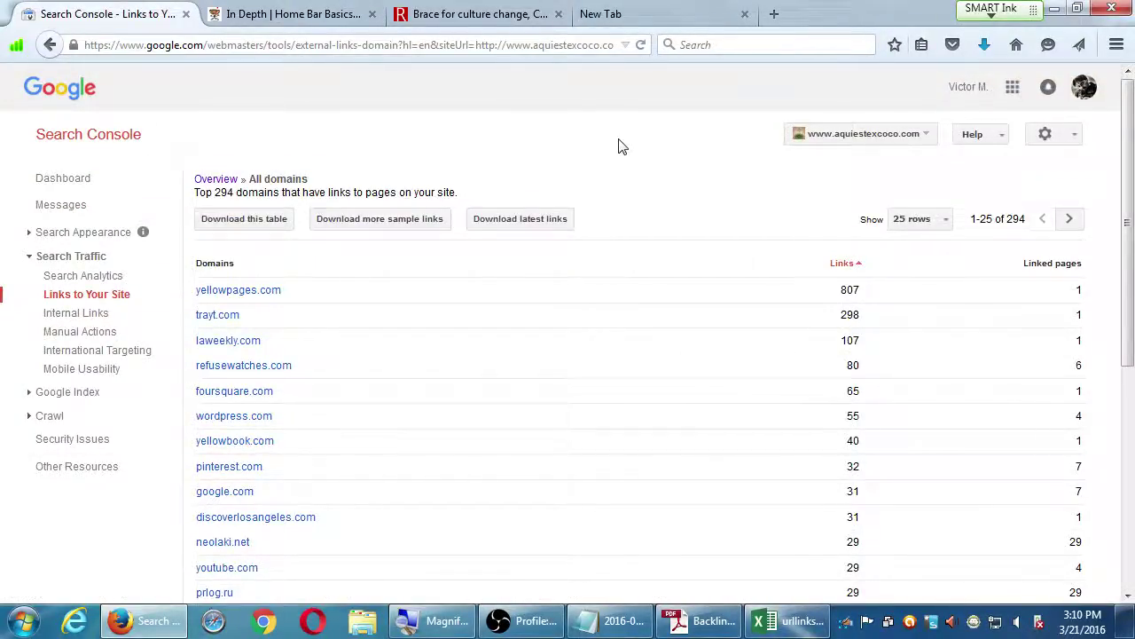
- Switch to the Backlinks Strategy document in Adobe Reader and review the Taking Advantage of Your Backlinks and Bad Backlinks sections
{"action": "left_click", "coordinate": [717, 624]}
{"action": "scroll", "coordinate": [785, 373], "scroll_direction": "down", "scroll_amount": 5}
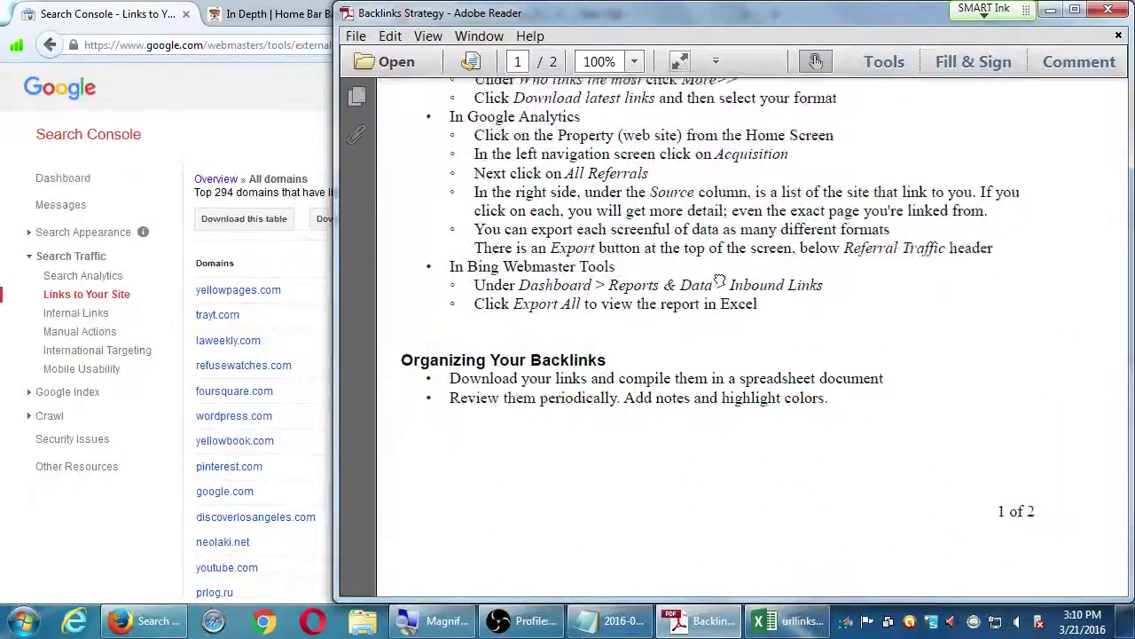
{"action": "scroll", "coordinate": [767, 359], "scroll_direction": "down", "scroll_amount": 3}
{"action": "scroll", "coordinate": [798, 354], "scroll_direction": "down", "scroll_amount": 8}
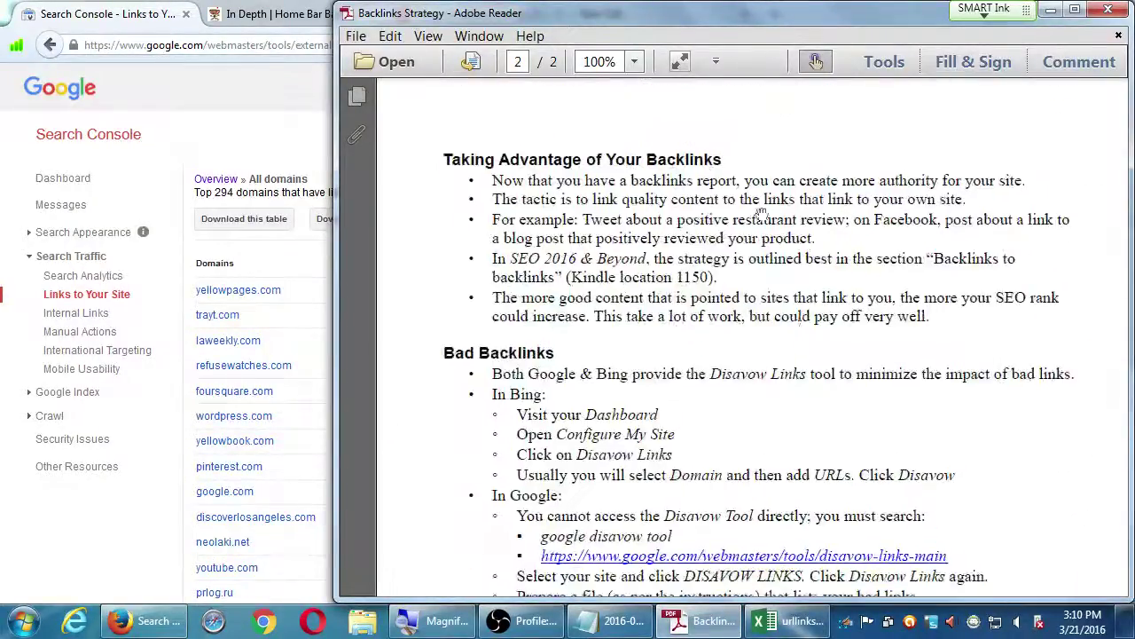
{"action": "scroll", "coordinate": [825, 235], "scroll_direction": "down", "scroll_amount": 2}
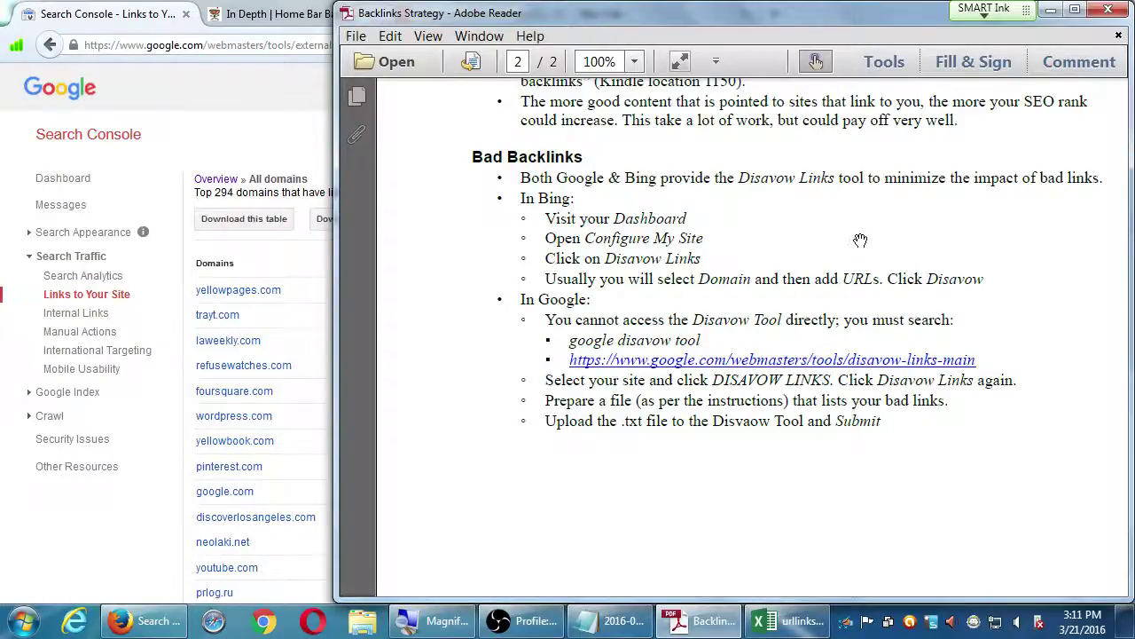
{"action": "left_click", "coordinate": [823, 361]}
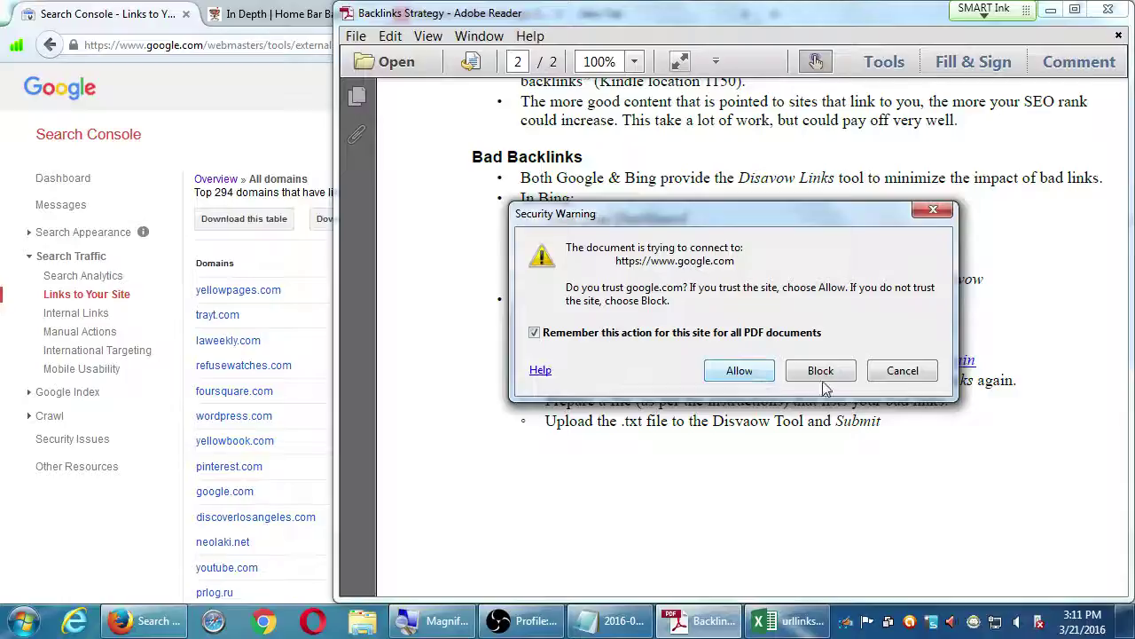
{"action": "left_click", "coordinate": [903, 379]}
{"action": "scroll", "coordinate": [976, 361], "scroll_direction": "right", "scroll_amount": 3}
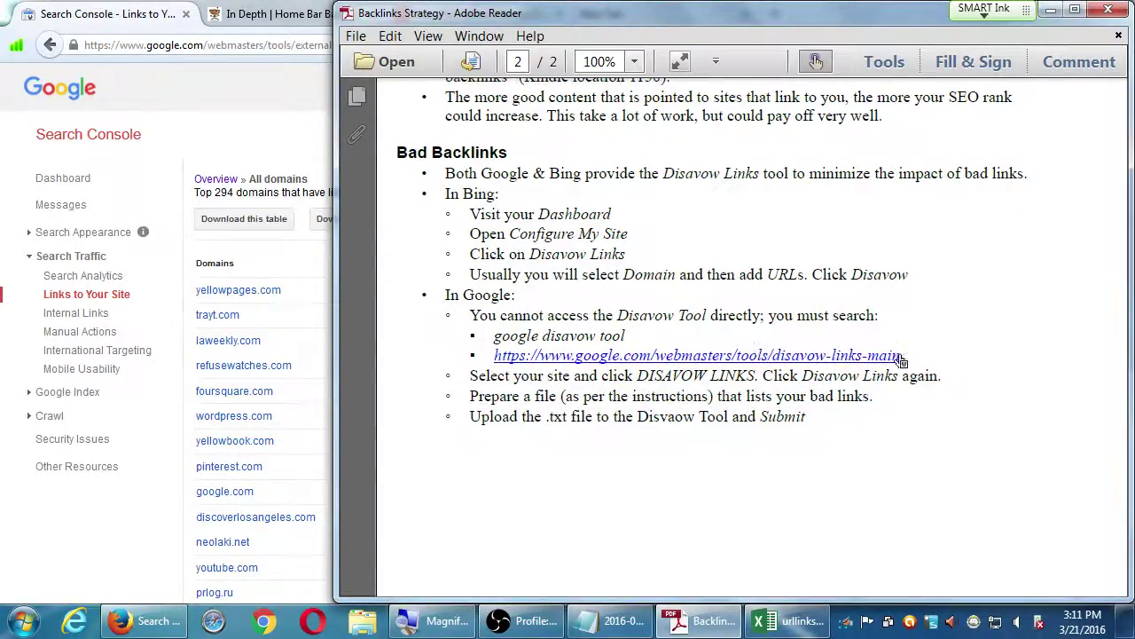
- In a new Firefox tab, search google.com for "google disavow tool" and open the Disavow backlinks help article
{"action": "left_click", "coordinate": [292, 145]}
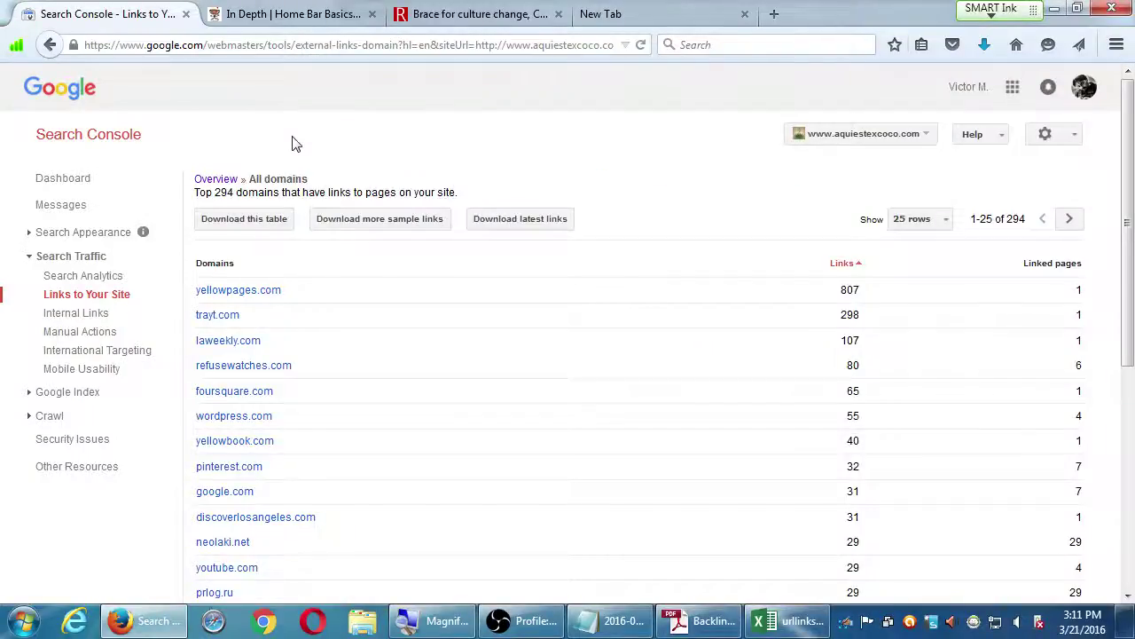
{"action": "key", "text": "ctrl+t"}
{"action": "type", "text": "google.com/"}
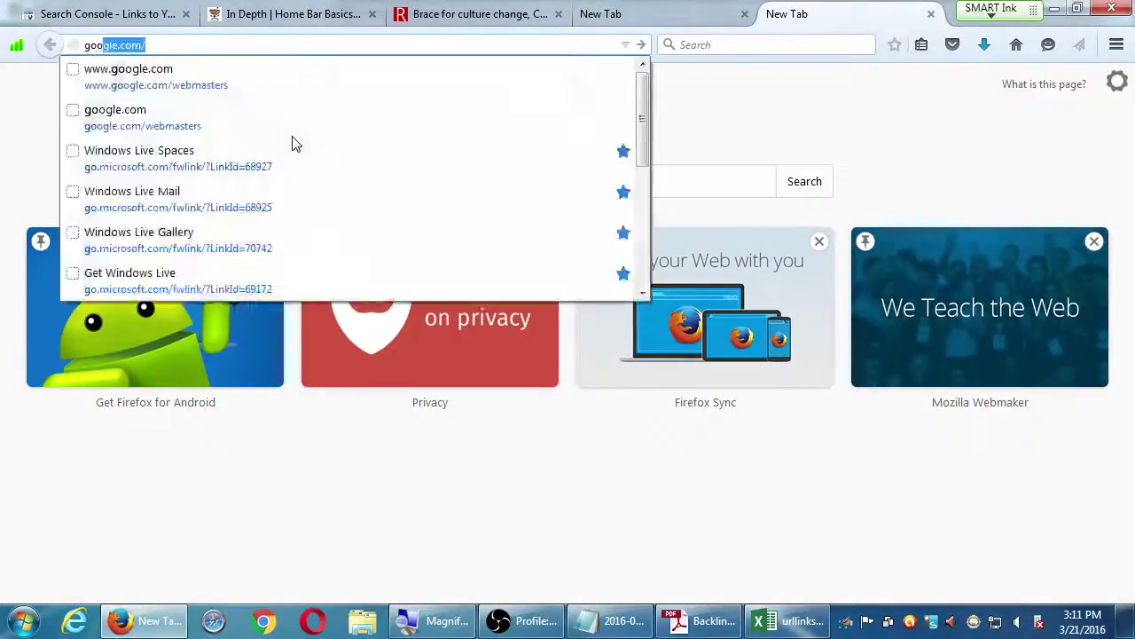
{"action": "key", "text": "Return"}
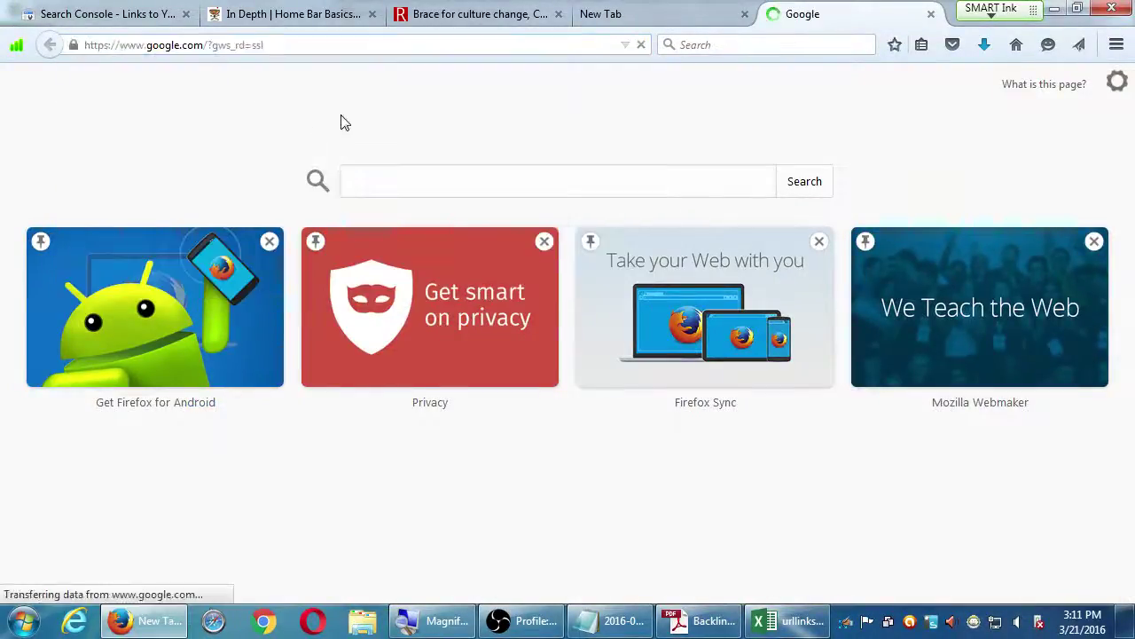
{"action": "type", "text": "g"}
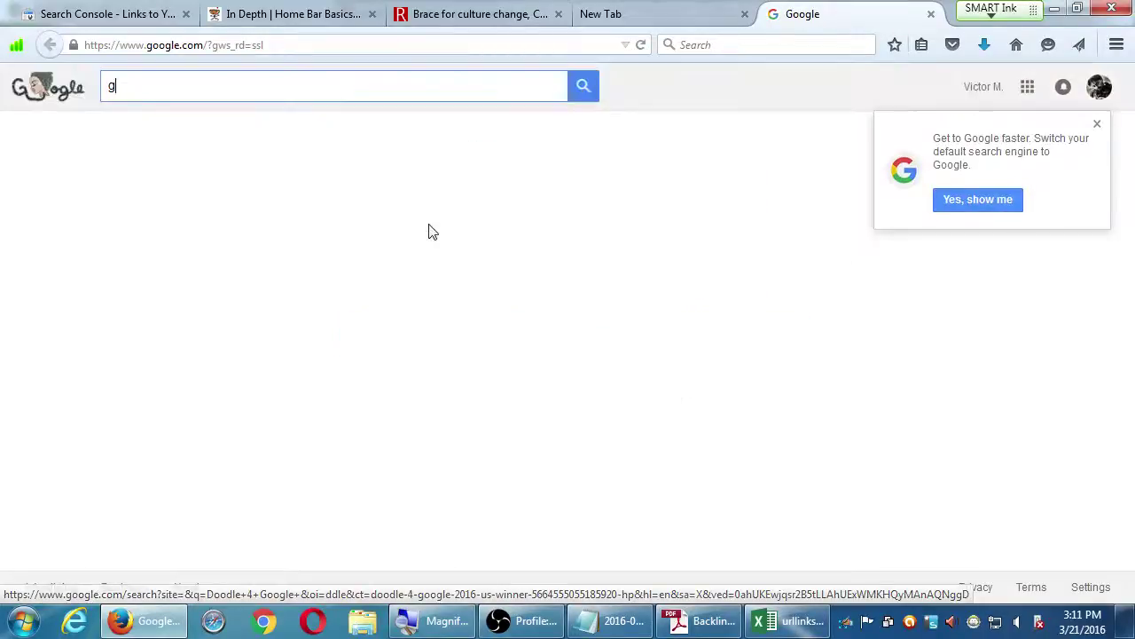
{"action": "type", "text": "oogle disav"}
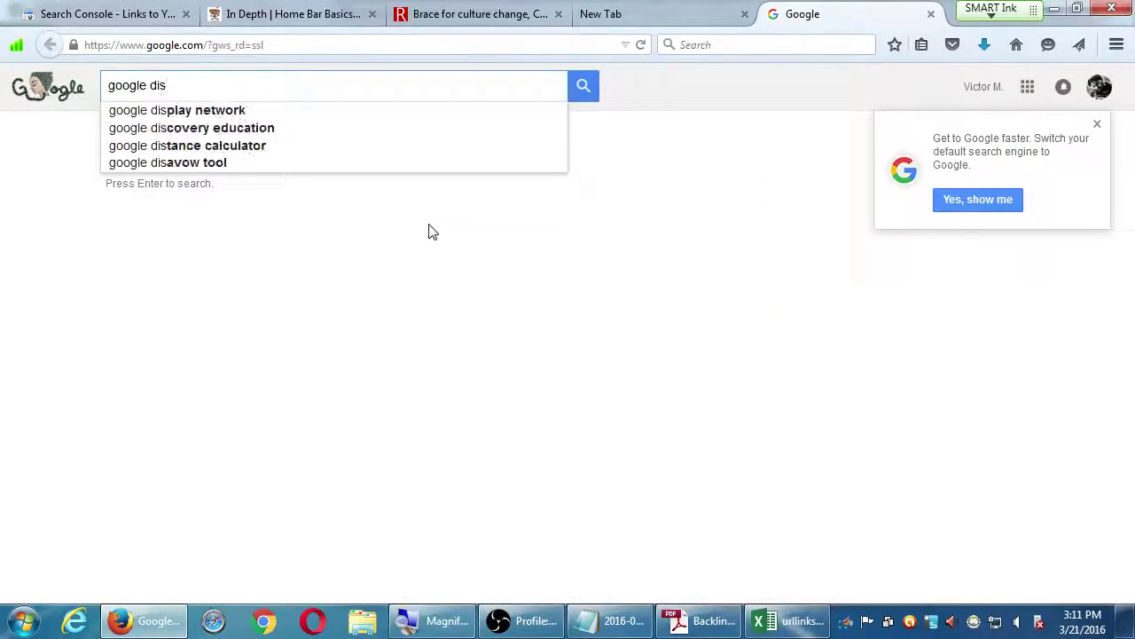
{"action": "type", "text": "ow tool"}
{"action": "key", "text": "Return"}
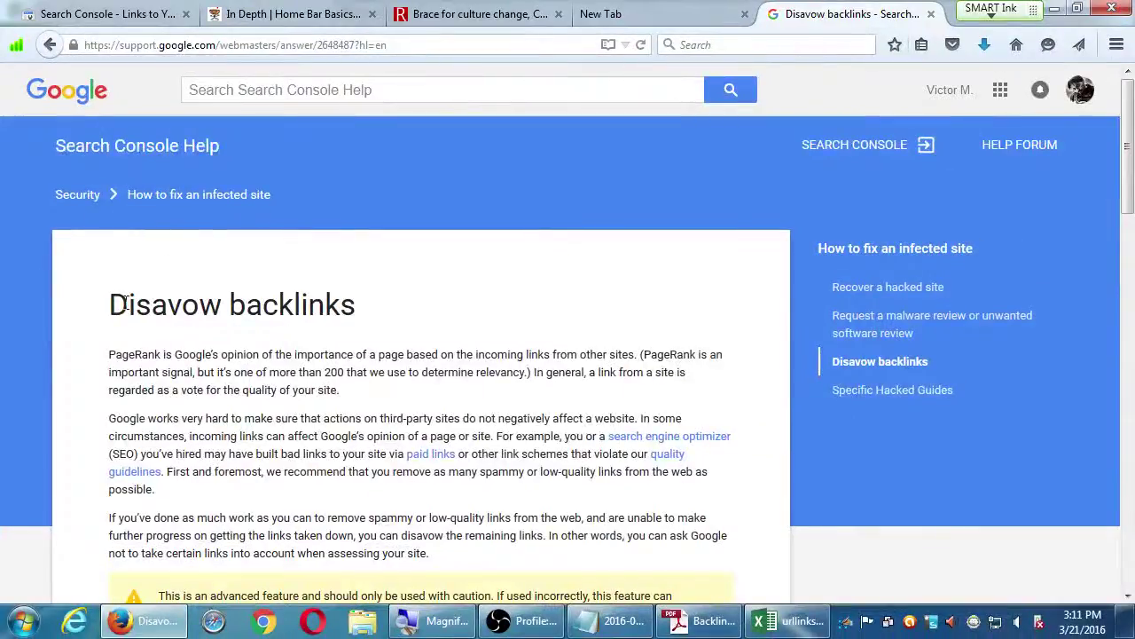
- Read the Disavow backlinks article, covering its caution note, the link download instructions and the sample disavow file
{"action": "scroll", "coordinate": [177, 275], "scroll_direction": "down", "scroll_amount": 1}
{"action": "scroll", "coordinate": [191, 266], "scroll_direction": "up", "scroll_amount": 1}
{"action": "scroll", "coordinate": [192, 267], "scroll_direction": "down", "scroll_amount": 3}
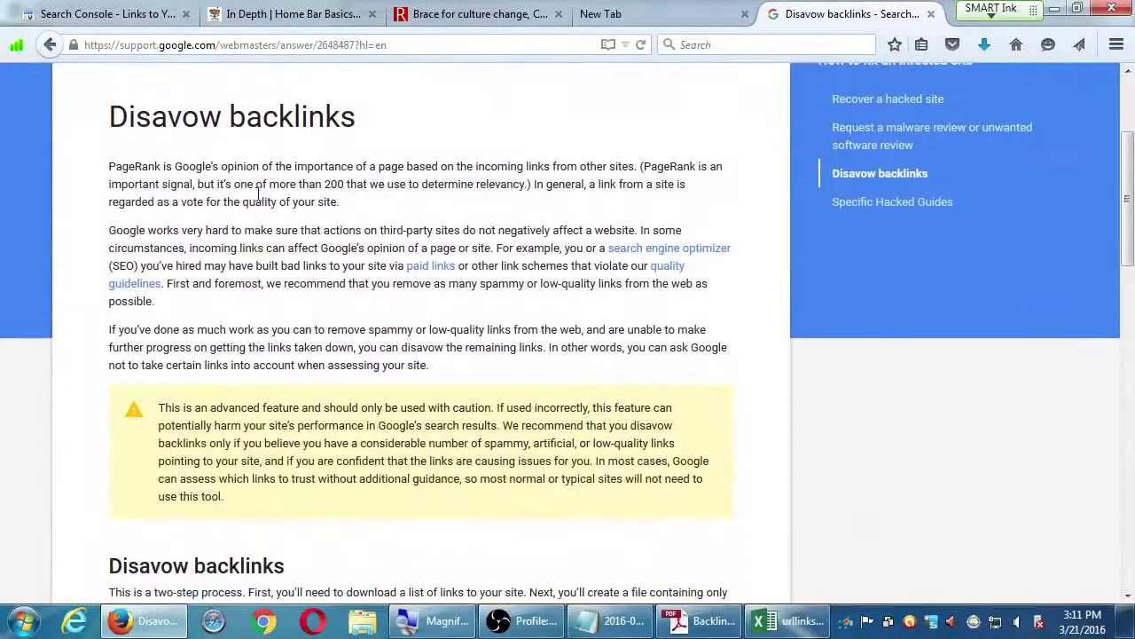
{"action": "left_click_drag", "start_coordinate": [257, 203], "coordinate": [390, 306]}
{"action": "left_click", "coordinate": [384, 414]}
{"action": "scroll", "coordinate": [423, 478], "scroll_direction": "down", "scroll_amount": 5}
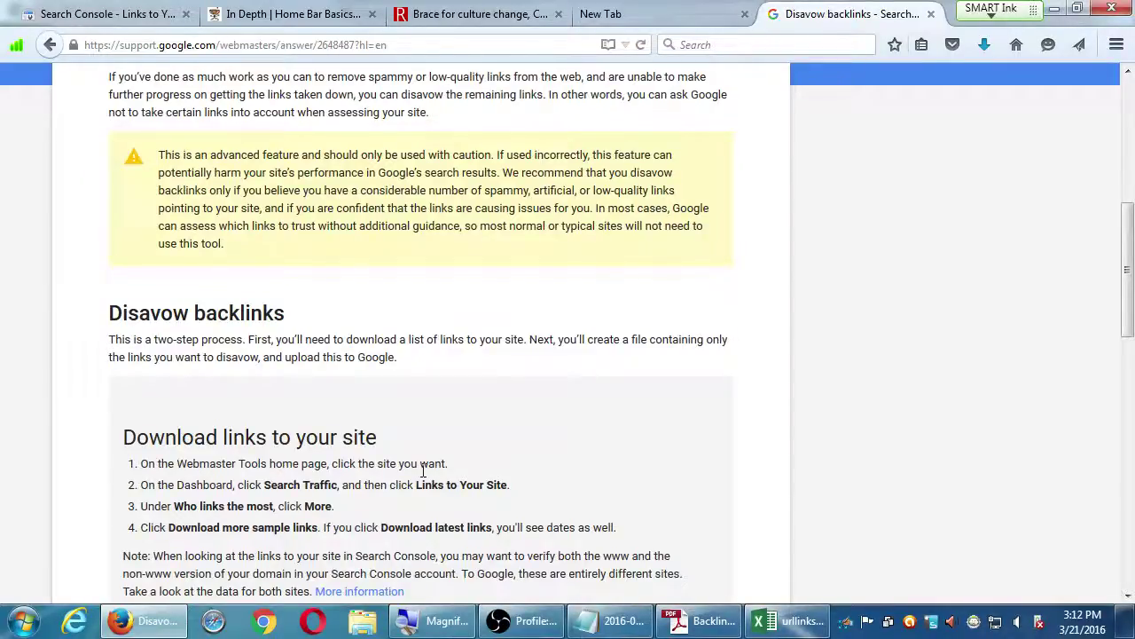
{"action": "scroll", "coordinate": [423, 470], "scroll_direction": "down", "scroll_amount": 5}
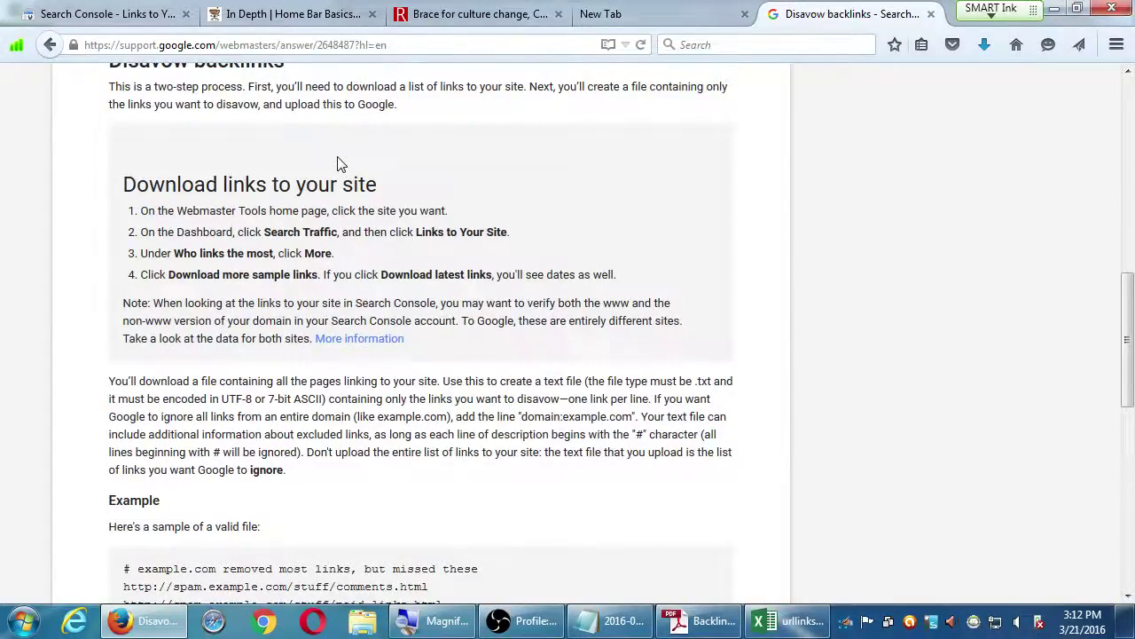
{"action": "scroll", "coordinate": [337, 164], "scroll_direction": "down", "scroll_amount": 5}
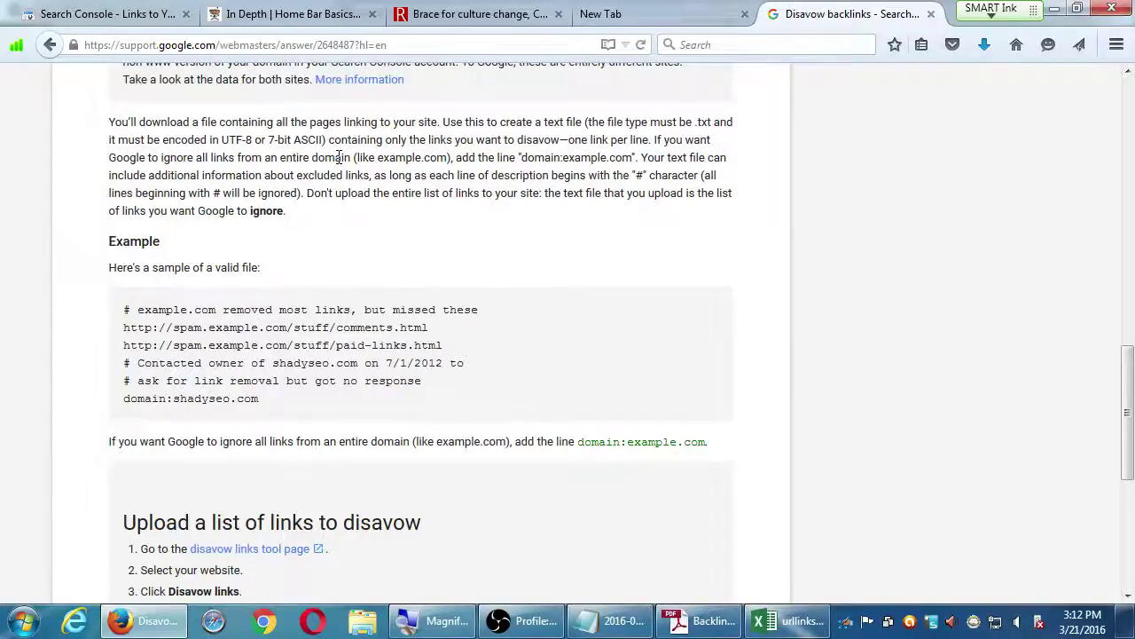
{"action": "key", "text": "super"}
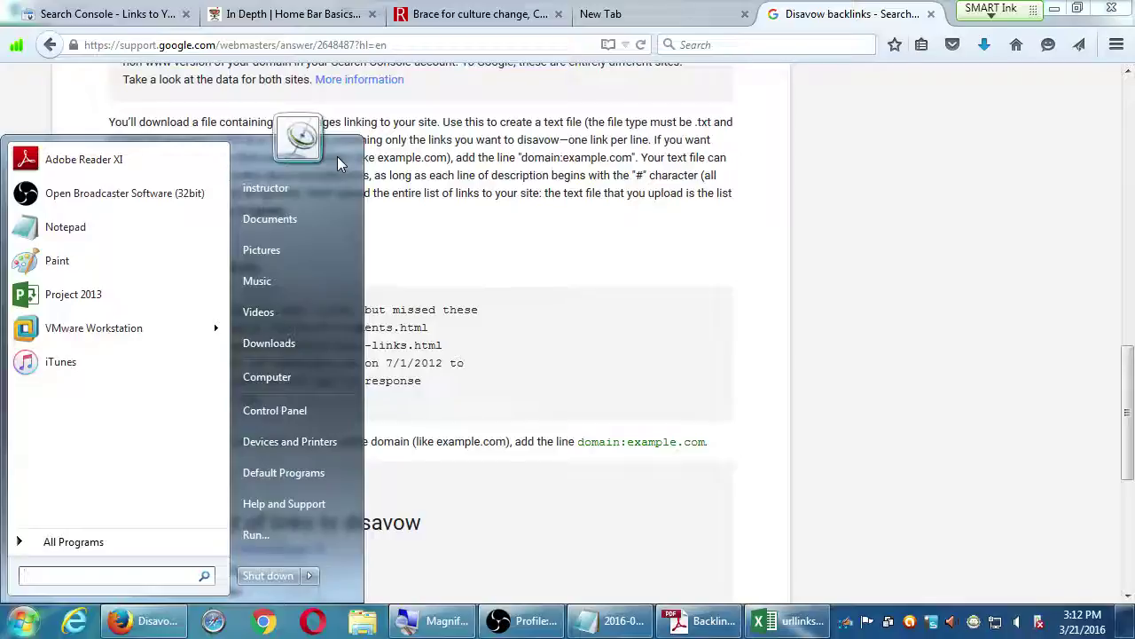
{"action": "type", "text": "note"}
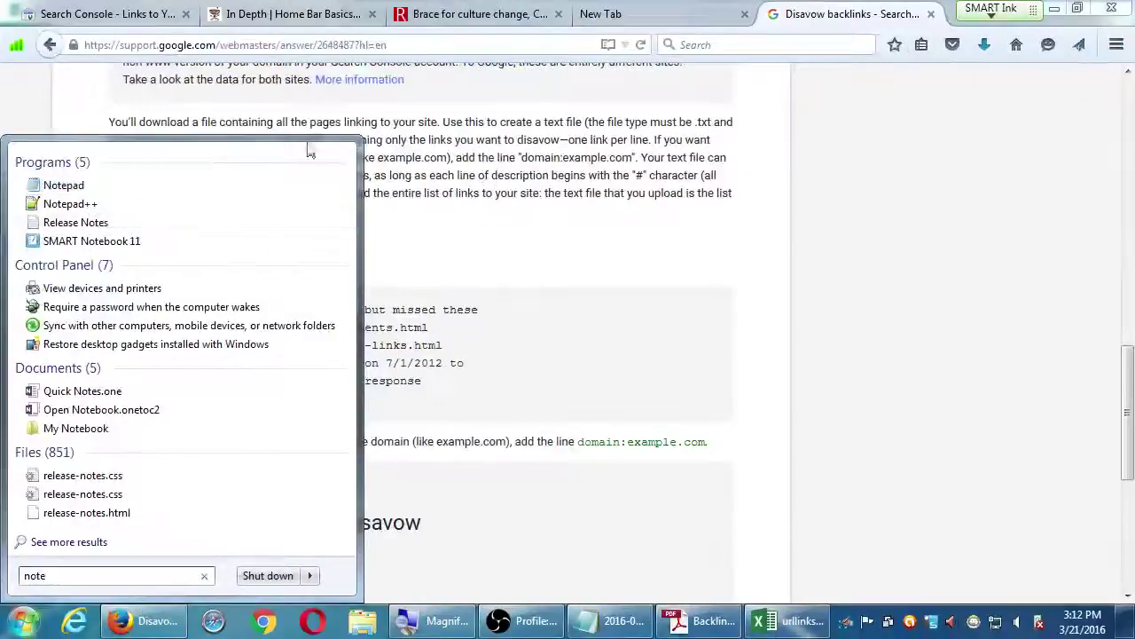
{"action": "left_click", "coordinate": [639, 532]}
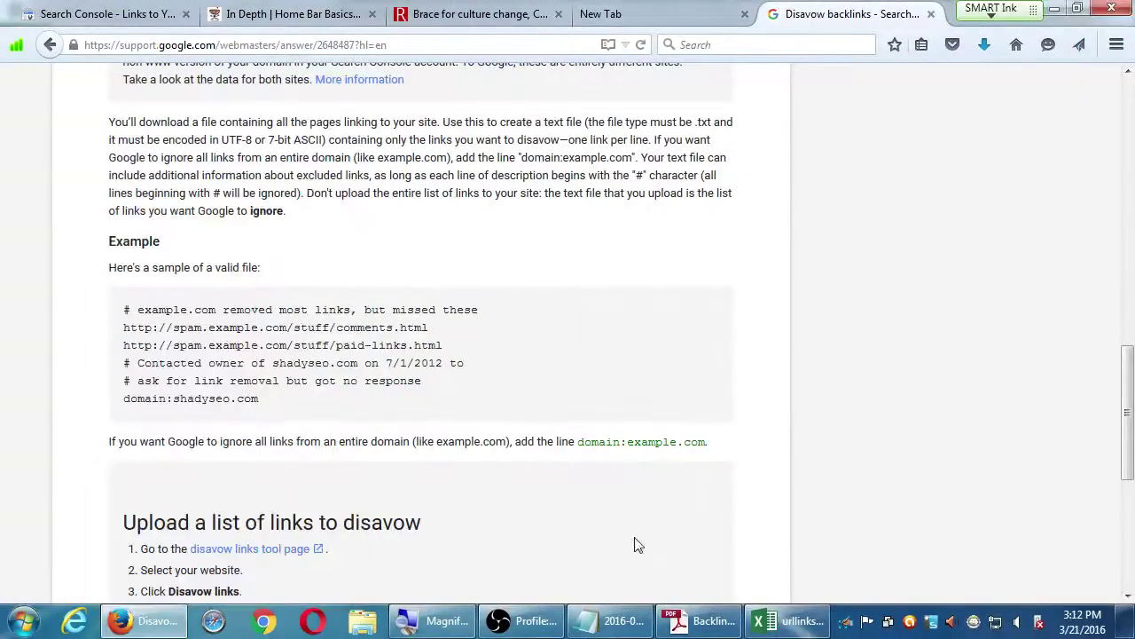
- Add the lines "Notepad - Windows" and "TextEdit - Mac" below "301 Redirects" in the 2016-03-21.txt Notepad notes, and return to the Disavow backlinks article
{"action": "left_click", "coordinate": [612, 621]}
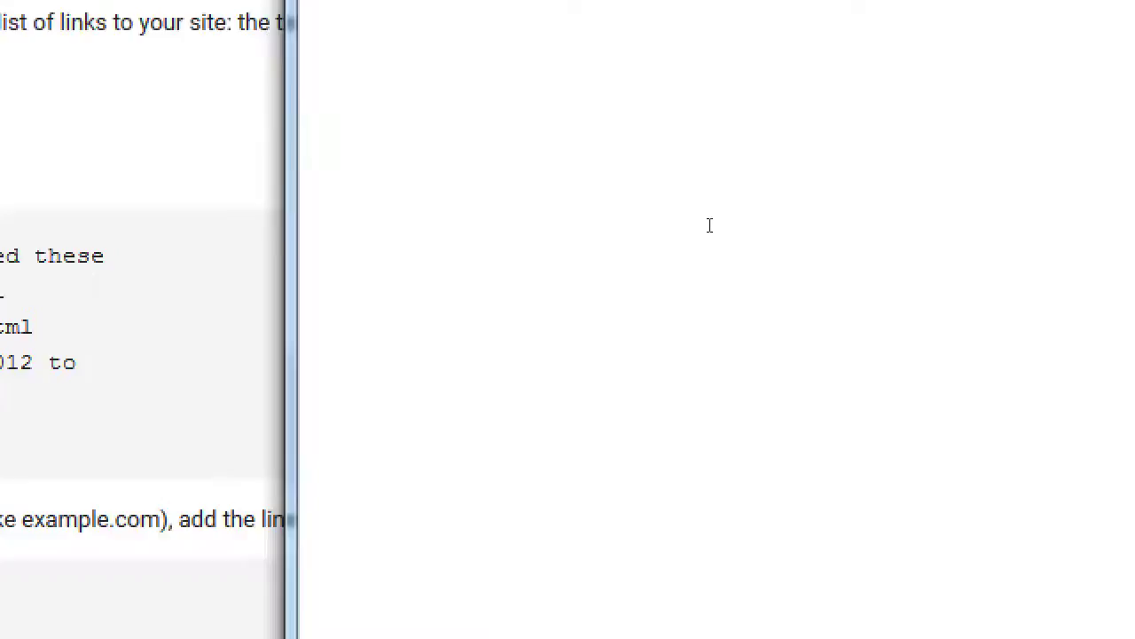
{"action": "key", "text": "Return"}
{"action": "key", "text": "Return"}
{"action": "key", "text": "Return"}
{"action": "key", "text": "Return"}
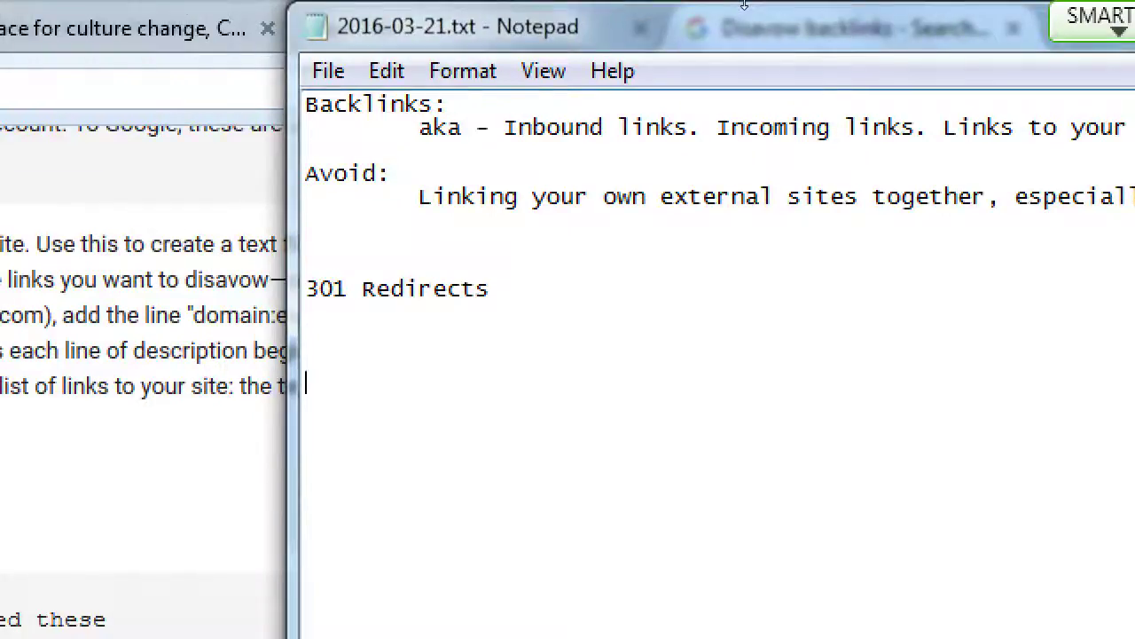
{"action": "type", "text": "Notepad - Wid now"}
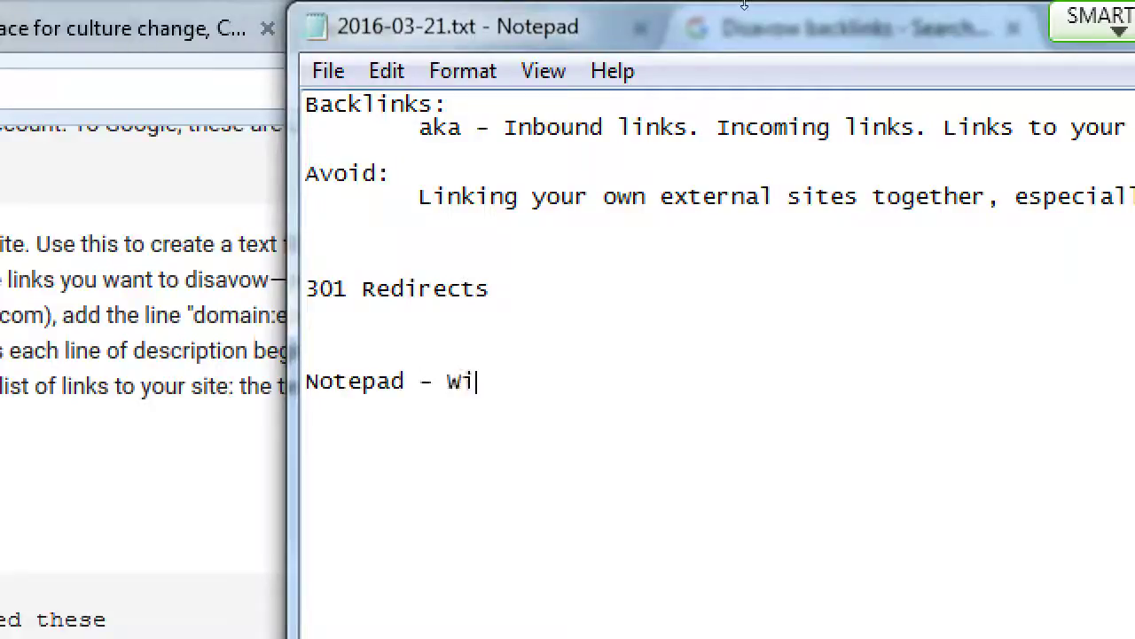
{"action": "key", "text": "BackSpace"}
{"action": "key", "text": "BackSpace"}
{"action": "key", "text": "BackSpace"}
{"action": "key", "text": "BackSpace"}
{"action": "key", "text": "BackSpace"}
{"action": "type", "text": "ndows"}
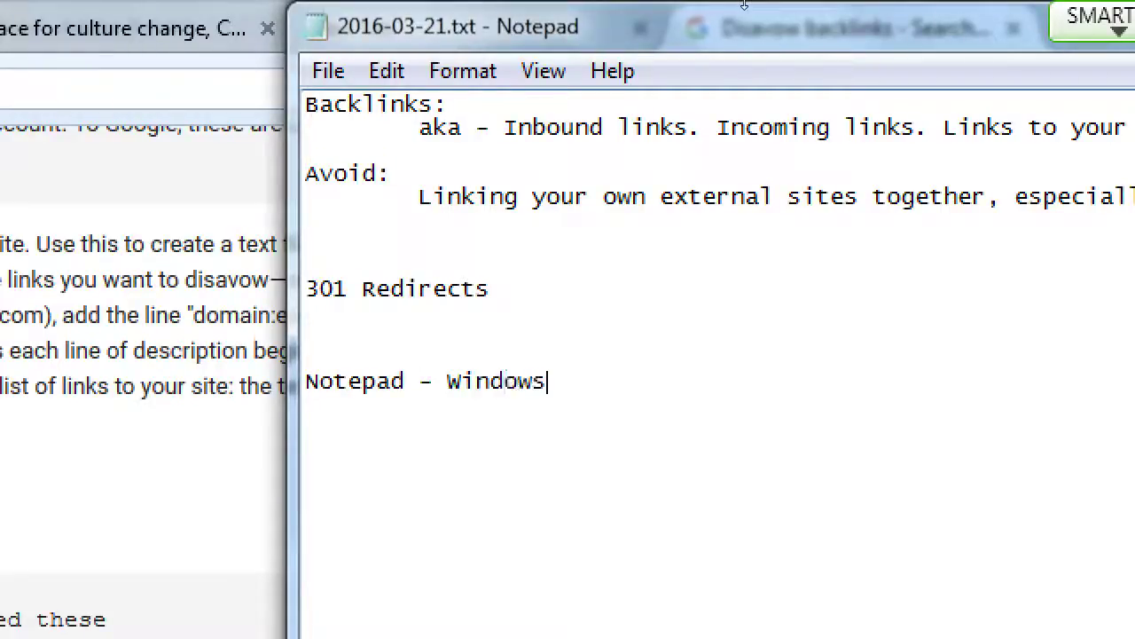
{"action": "key", "text": "Return"}
{"action": "type", "text": "TextEdit -"}
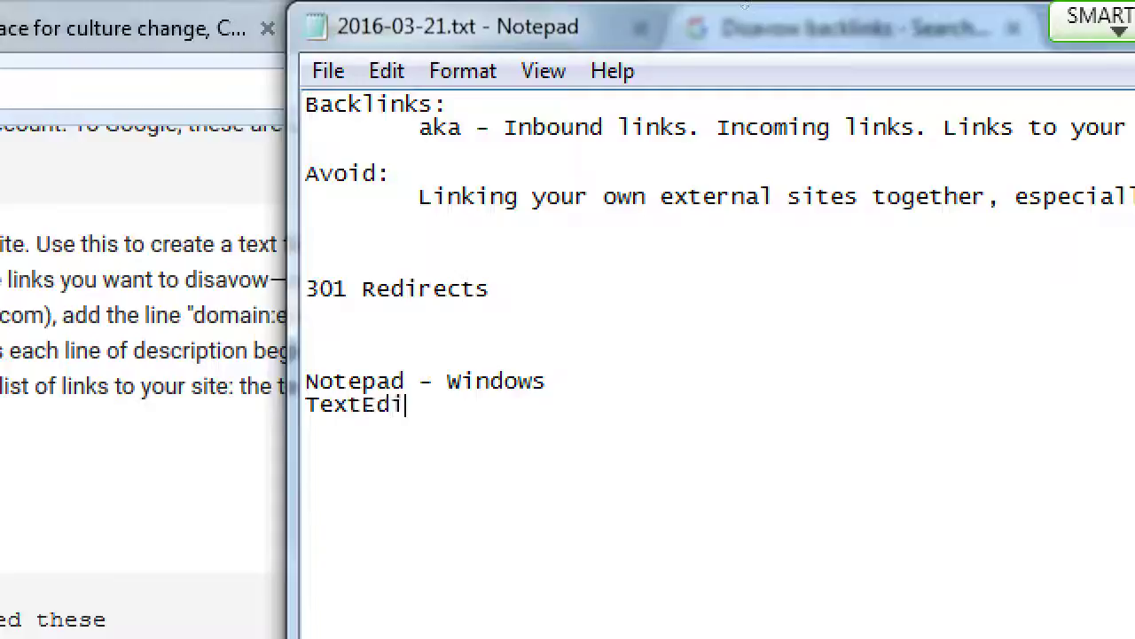
{"action": "type", "text": " Mac"}
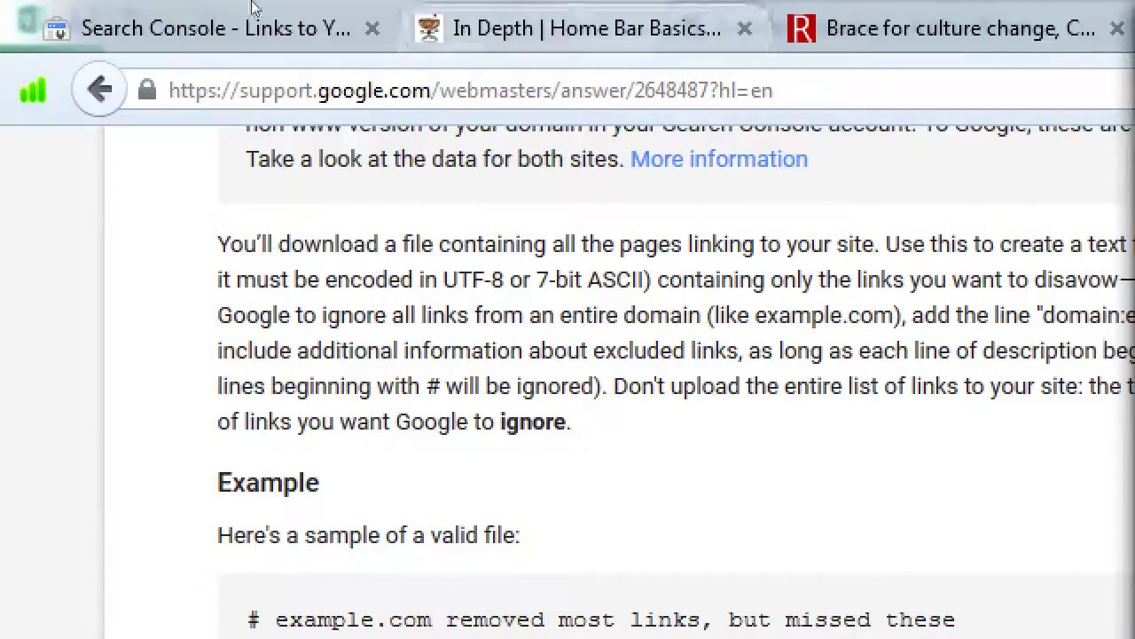
{"action": "left_click", "coordinate": [239, 13]}
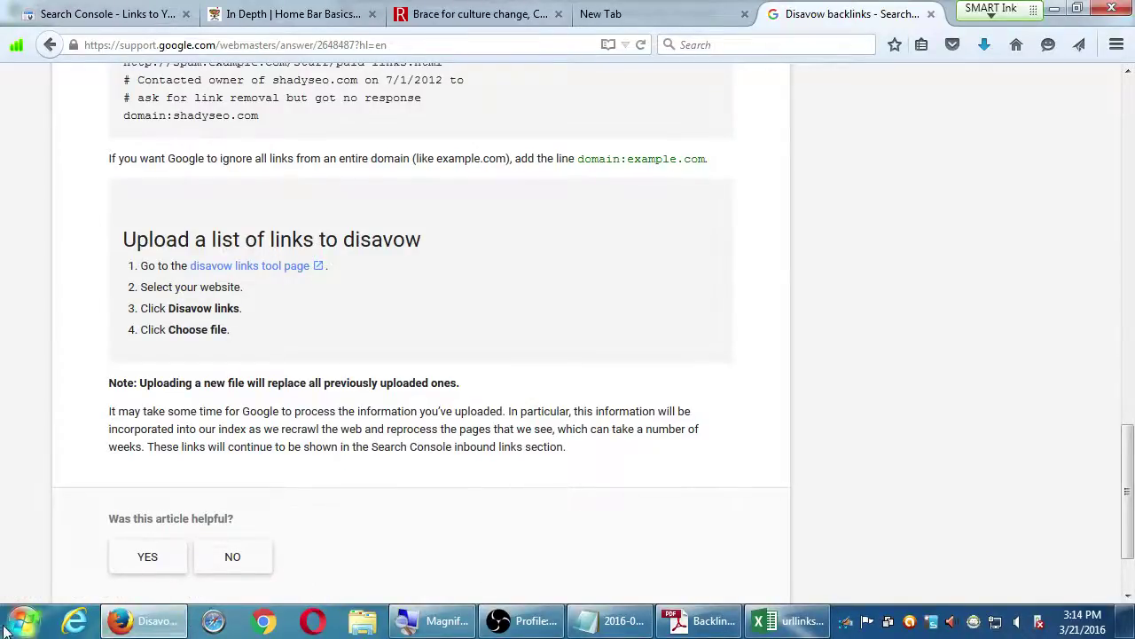
- Add the line "domain:badguys.ru" a few lines below "TextEdit - Mac" in the 2016-03-21.txt Notepad notes
{"action": "left_click", "coordinate": [590, 614]}
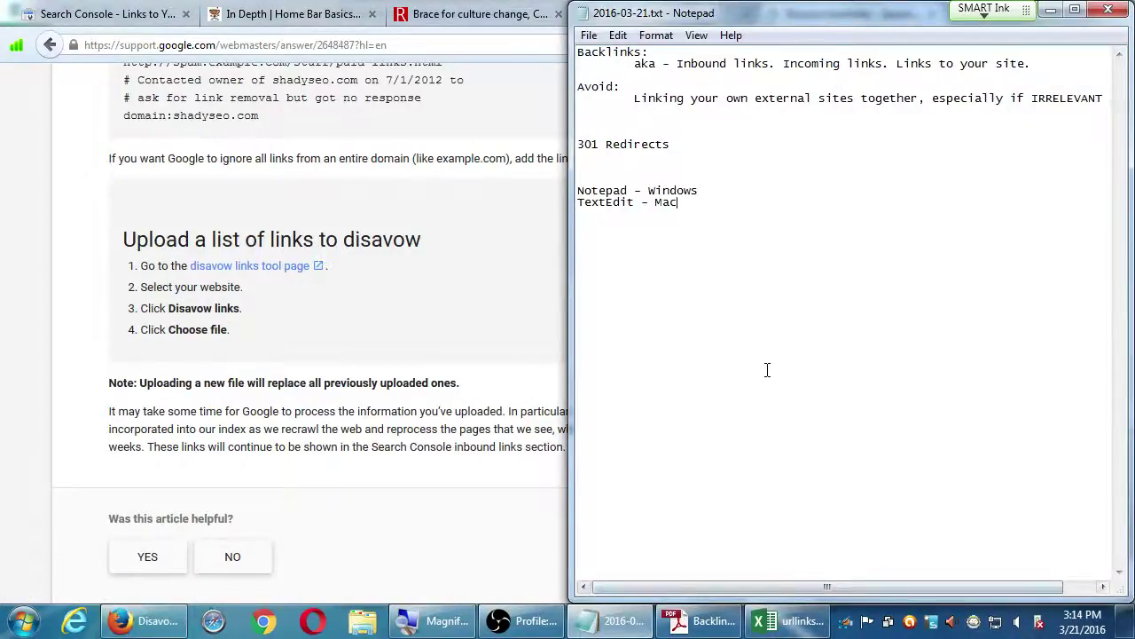
{"action": "key", "text": "Return"}
{"action": "key", "text": "Return"}
{"action": "key", "text": "Return"}
{"action": "key", "text": "Return"}
{"action": "type", "text": "doa"}
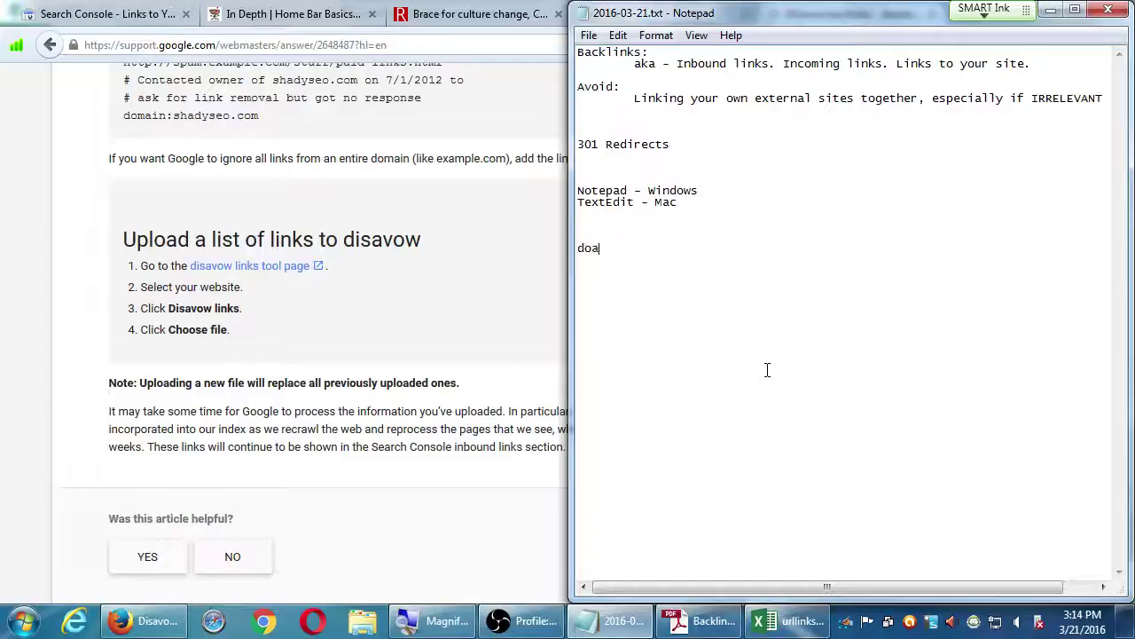
{"action": "key", "text": "BackSpace"}
{"action": "type", "text": "main:"}
{"action": "key", "text": "super+plus"}
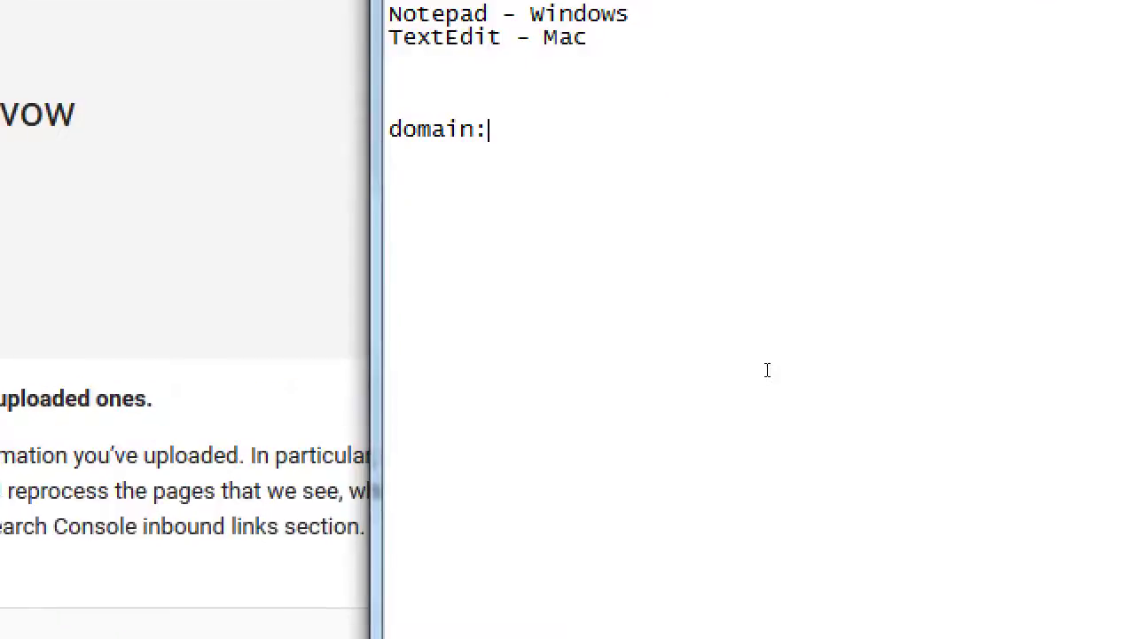
{"action": "type", "text": "badguys."}
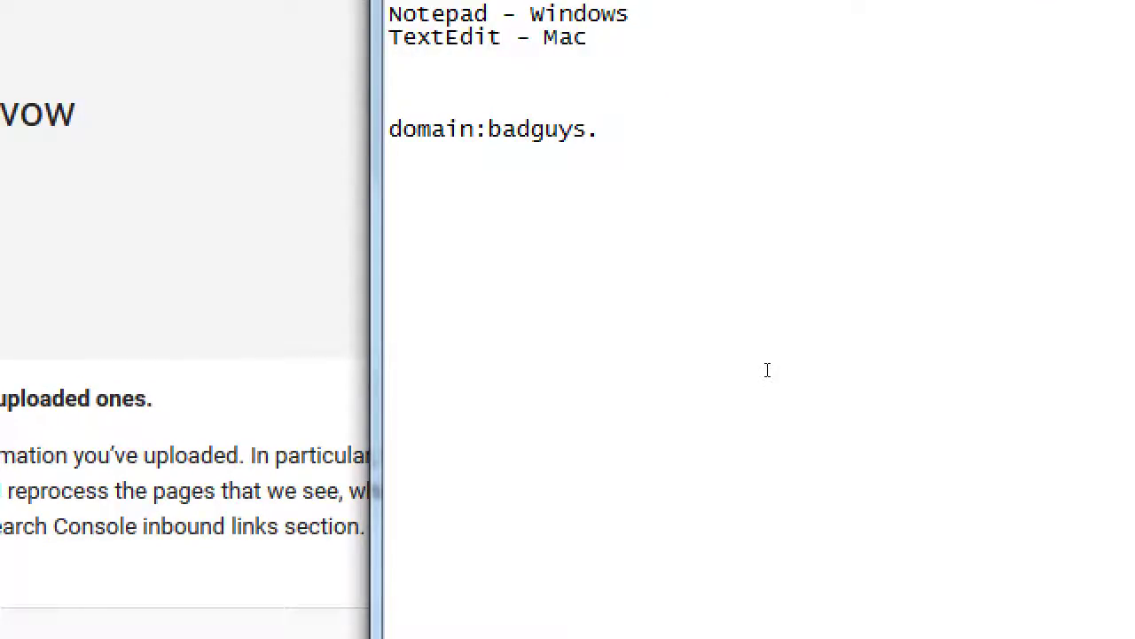
{"action": "type", "text": "ru"}
{"action": "key", "text": "super+minus"}
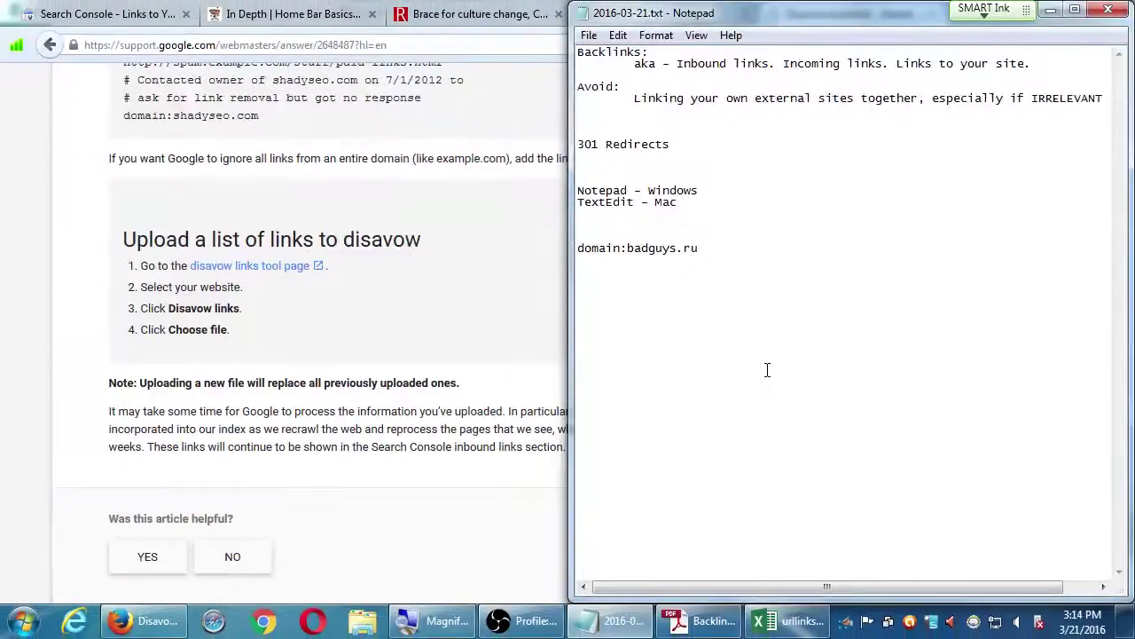
{"action": "left_click", "coordinate": [401, 436]}
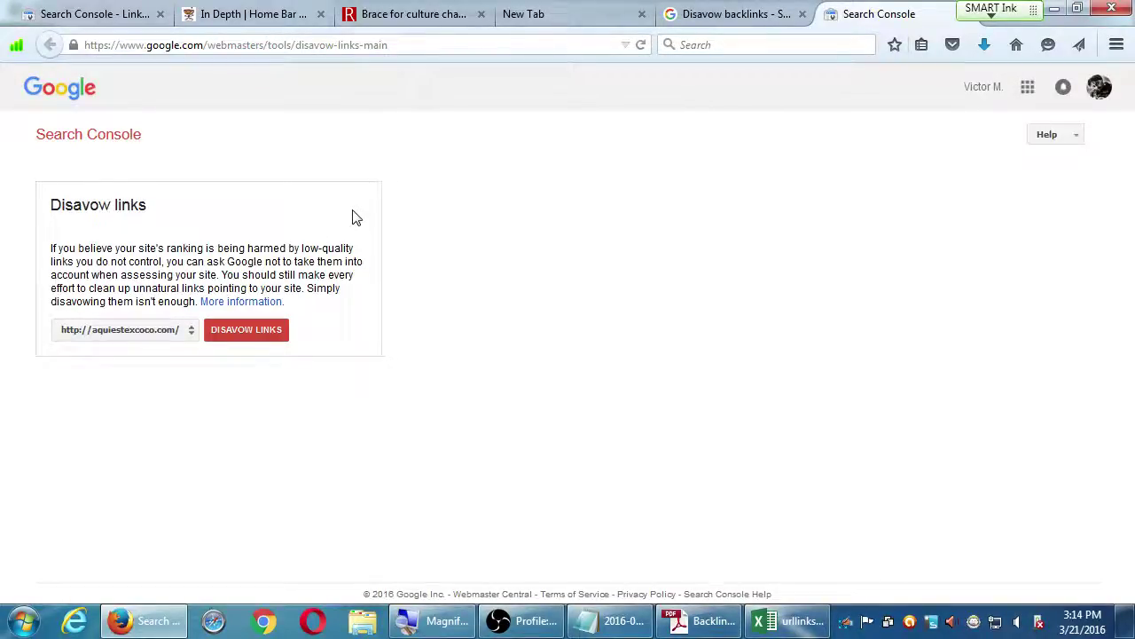
{"action": "left_click", "coordinate": [169, 342]}
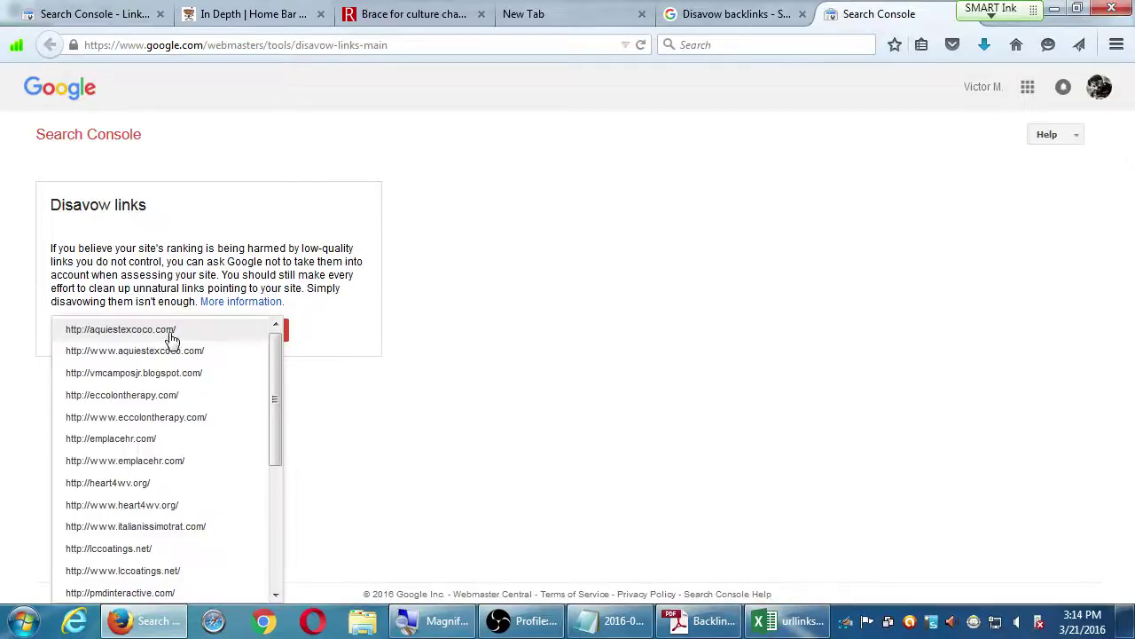
{"action": "left_click", "coordinate": [502, 381]}
{"action": "left_click", "coordinate": [190, 344]}
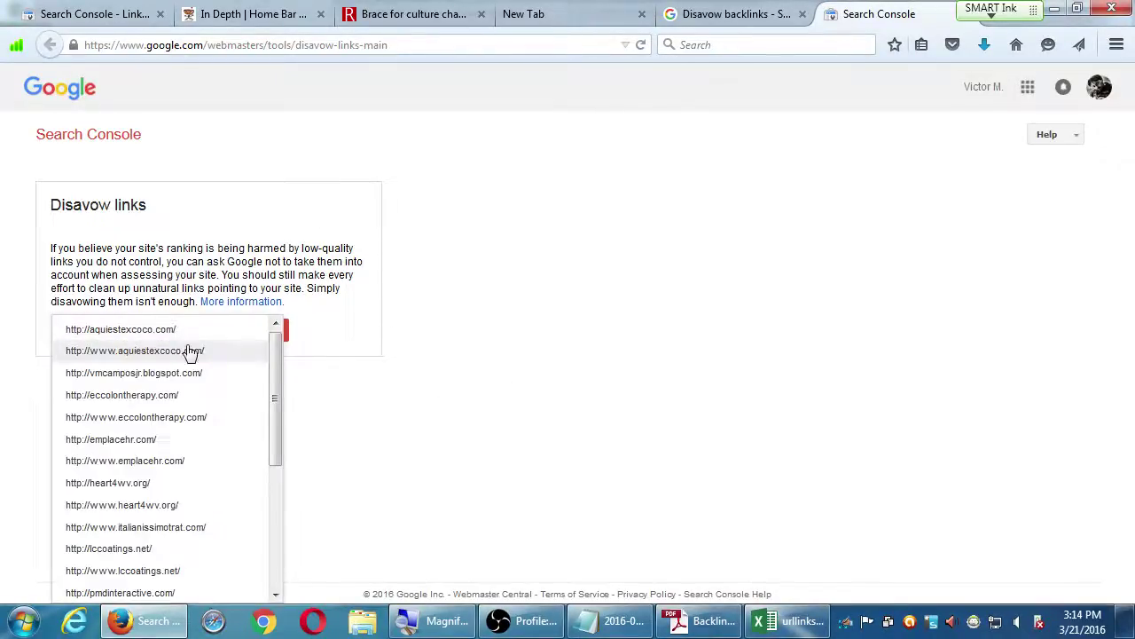
{"action": "left_click", "coordinate": [190, 488]}
{"action": "left_click", "coordinate": [255, 331]}
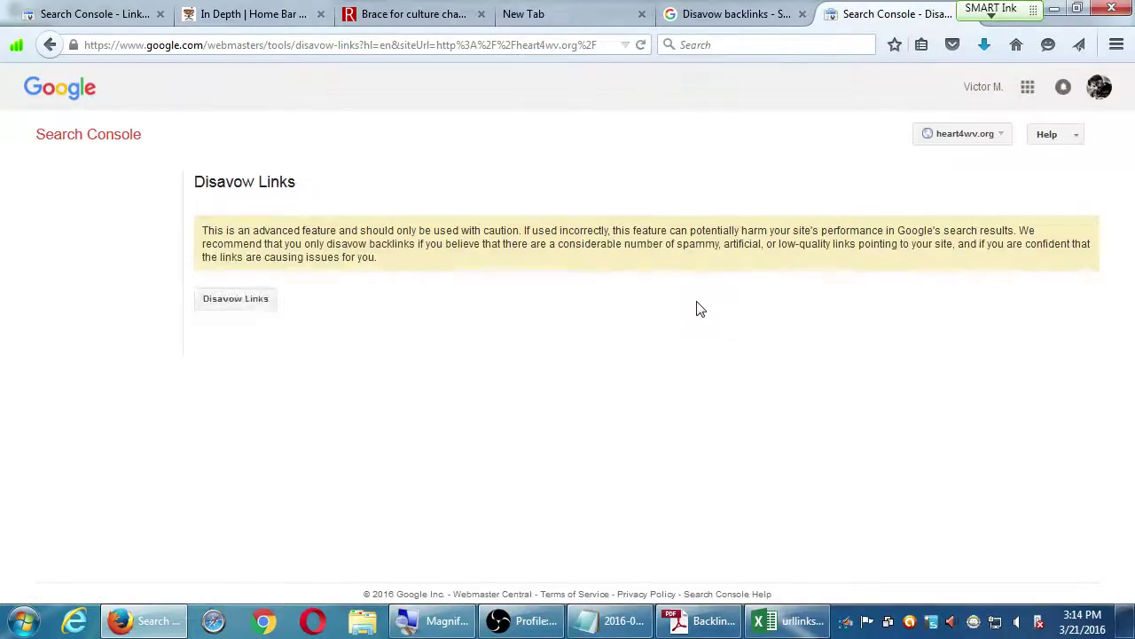
- Open the Disavow Links upload dialog for heart4wv.org, read its caution note, and dismiss it, closing the empty New Tab as well
{"action": "left_click", "coordinate": [267, 307]}
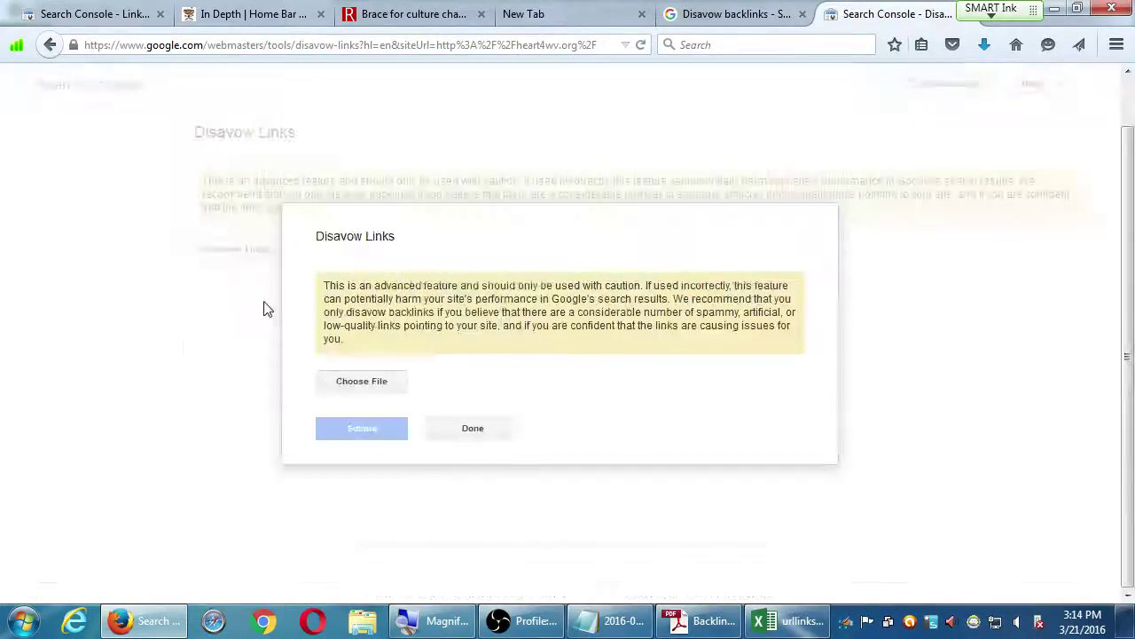
{"action": "left_click_drag", "start_coordinate": [434, 299], "coordinate": [572, 315]}
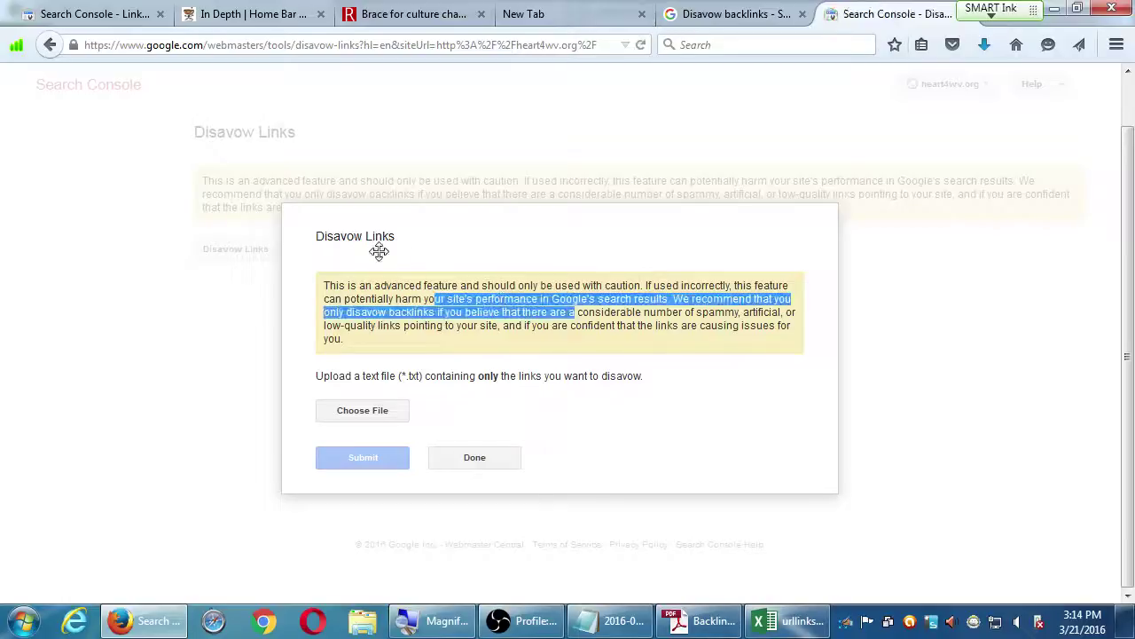
{"action": "left_click", "coordinate": [533, 325]}
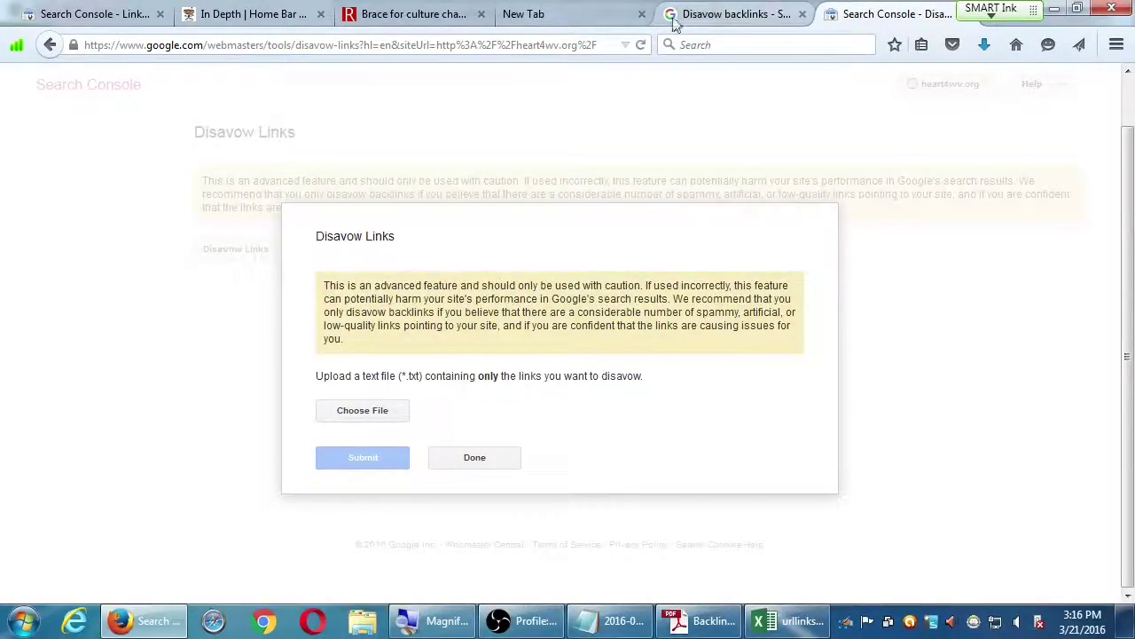
{"action": "left_click", "coordinate": [642, 14]}
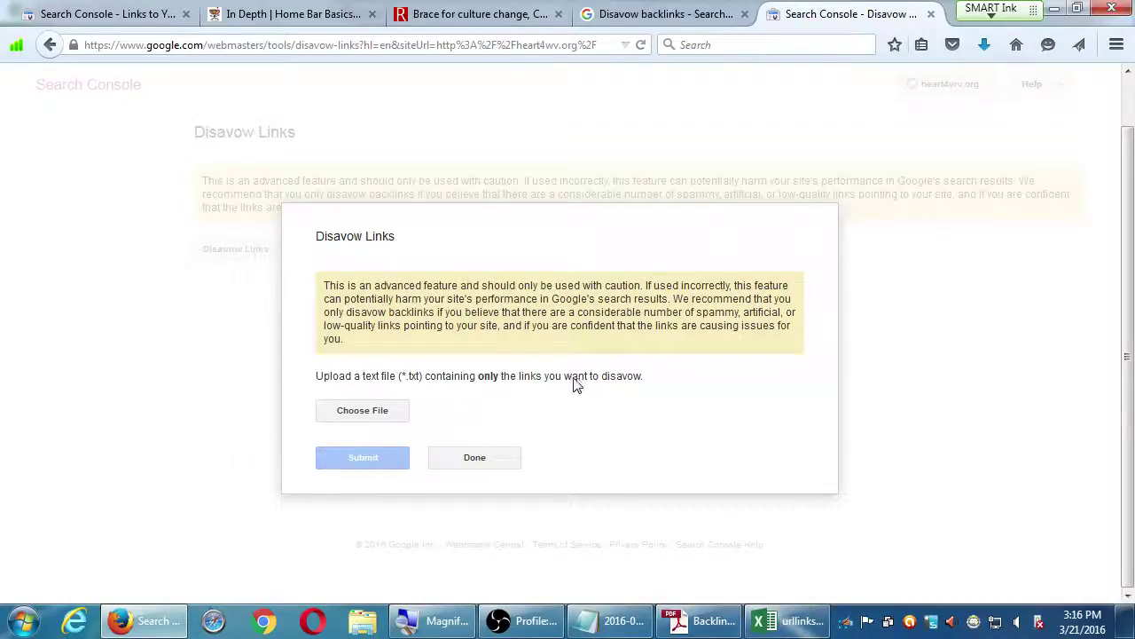
{"action": "key", "text": "Escape"}
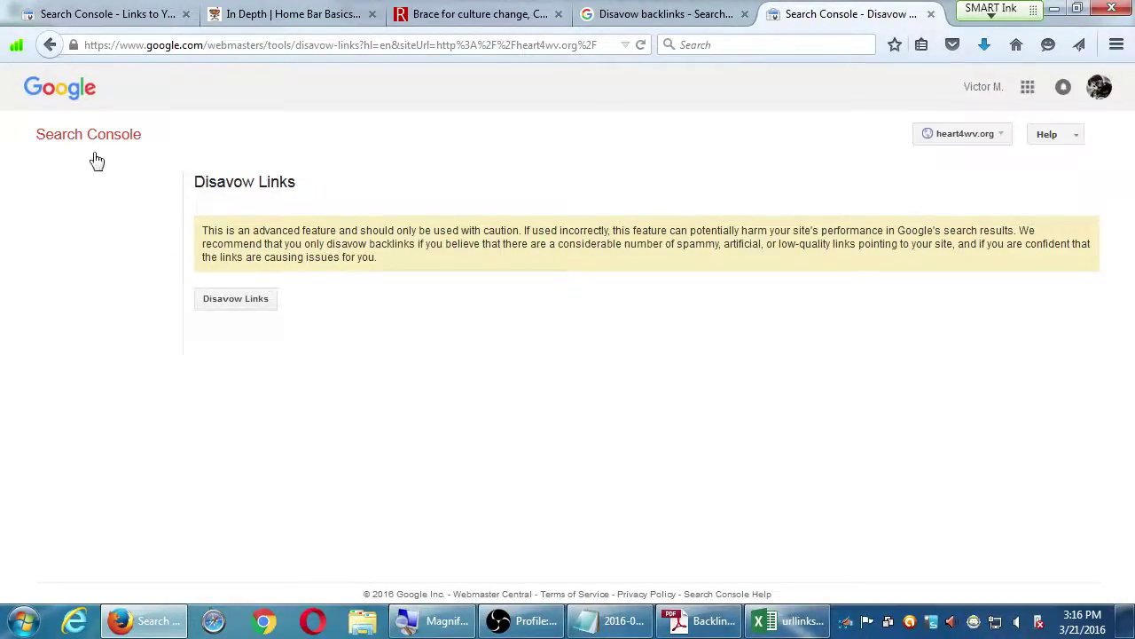
{"action": "left_click_drag", "start_coordinate": [213, 179], "coordinate": [308, 184]}
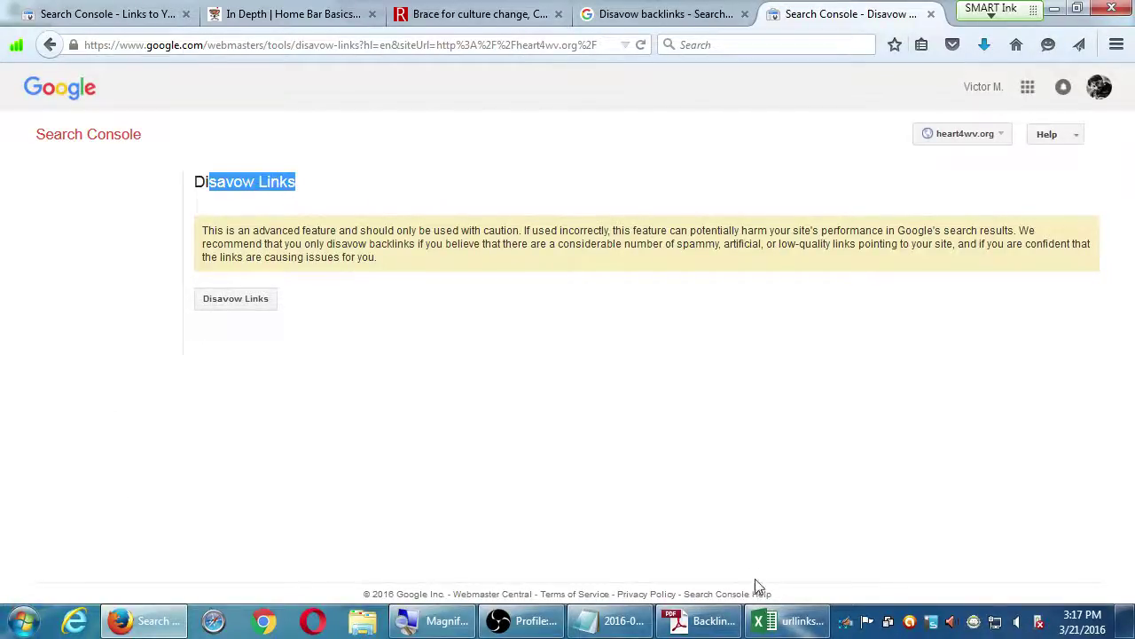
- Switch to the Backlinks Strategy document in Adobe Reader and review the Finding Your Backlinks section on page 1
{"action": "left_click", "coordinate": [717, 626]}
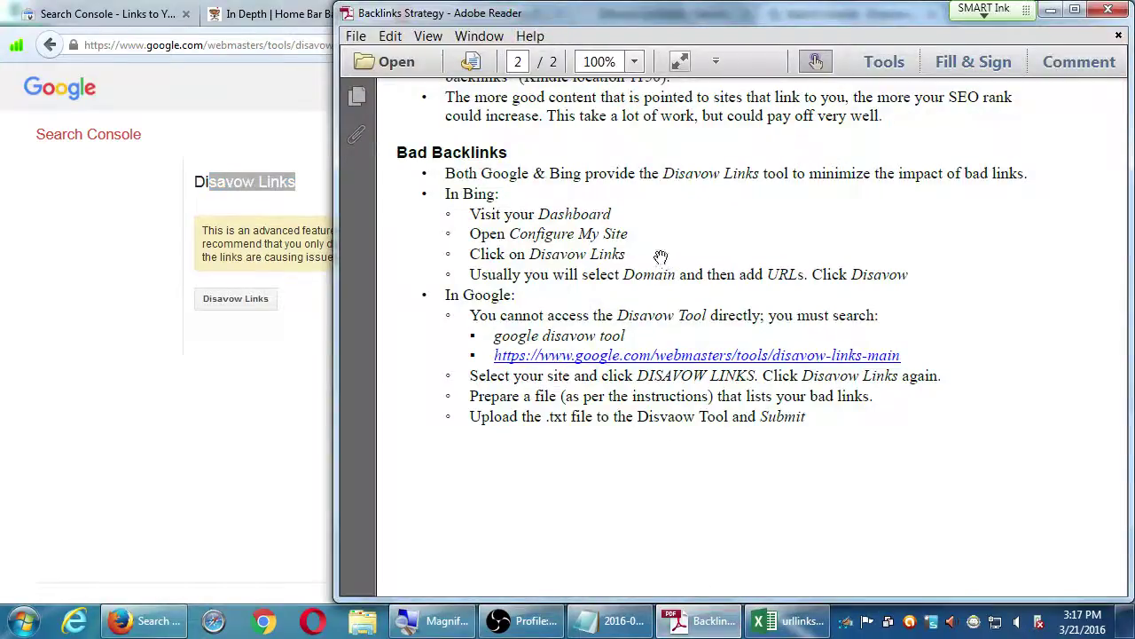
{"action": "left_click_drag", "start_coordinate": [658, 256], "coordinate": [666, 356]}
{"action": "scroll", "coordinate": [666, 356], "scroll_direction": "up", "scroll_amount": 10}
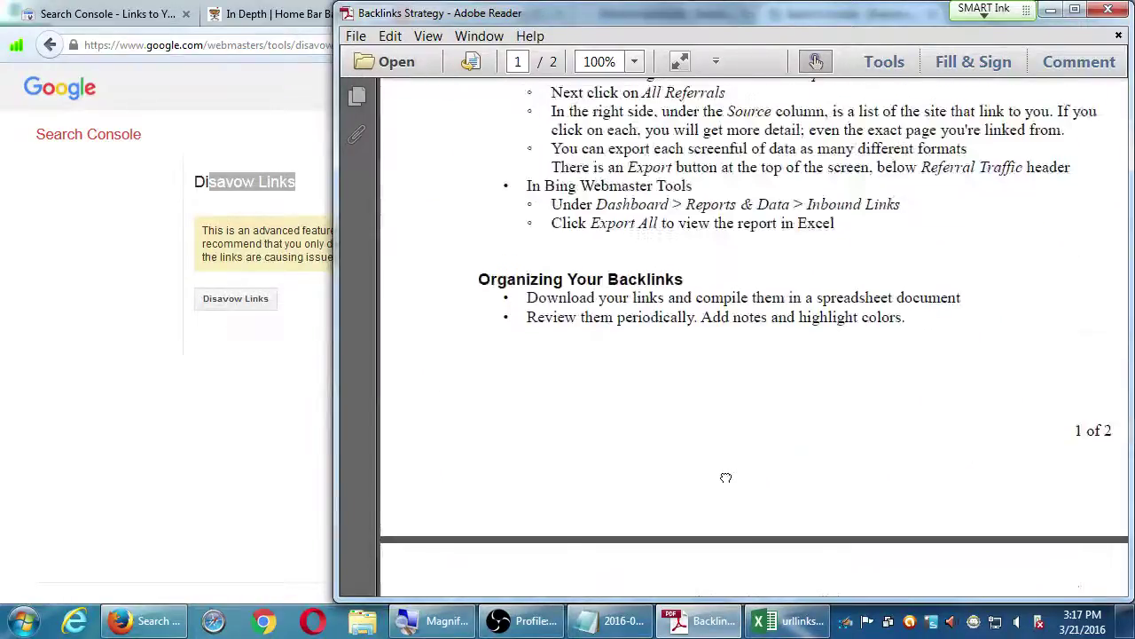
{"action": "scroll", "coordinate": [771, 367], "scroll_direction": "up", "scroll_amount": 1}
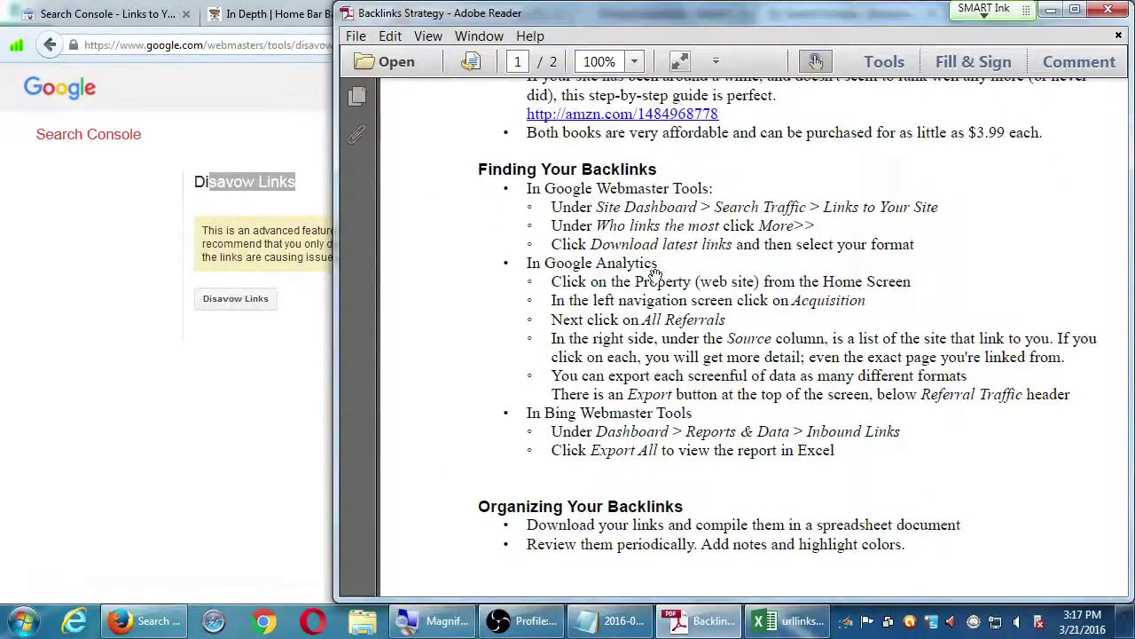
- Switch back to Firefox, open google.com/analytics in a new tab and sign in to Google Analytics
{"action": "left_click", "coordinate": [261, 489]}
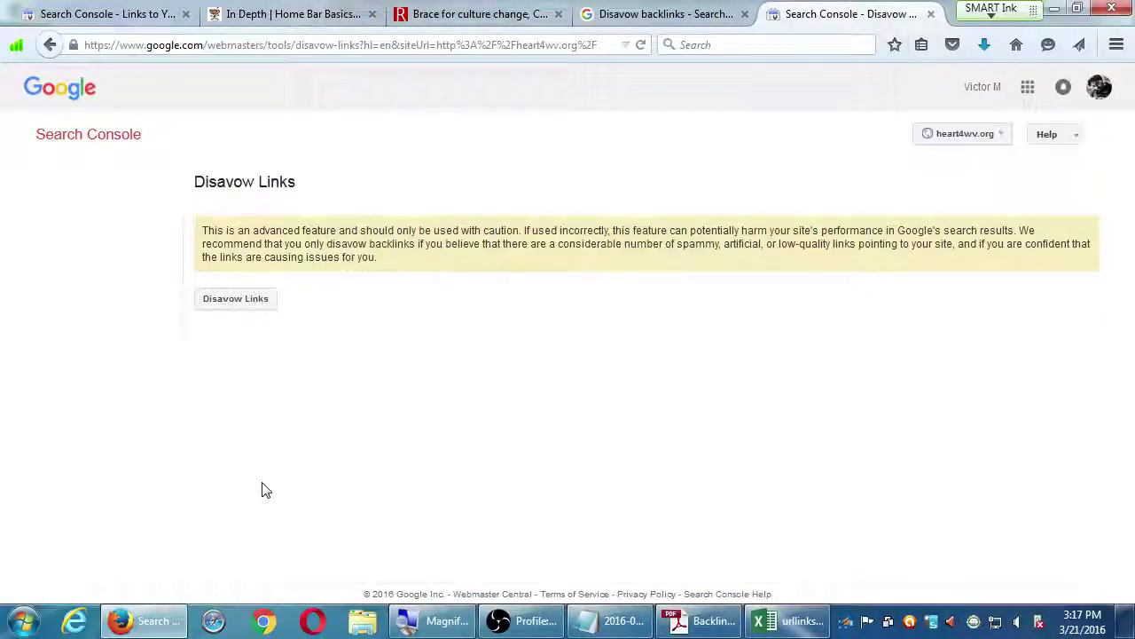
{"action": "key", "text": "ctrl+t"}
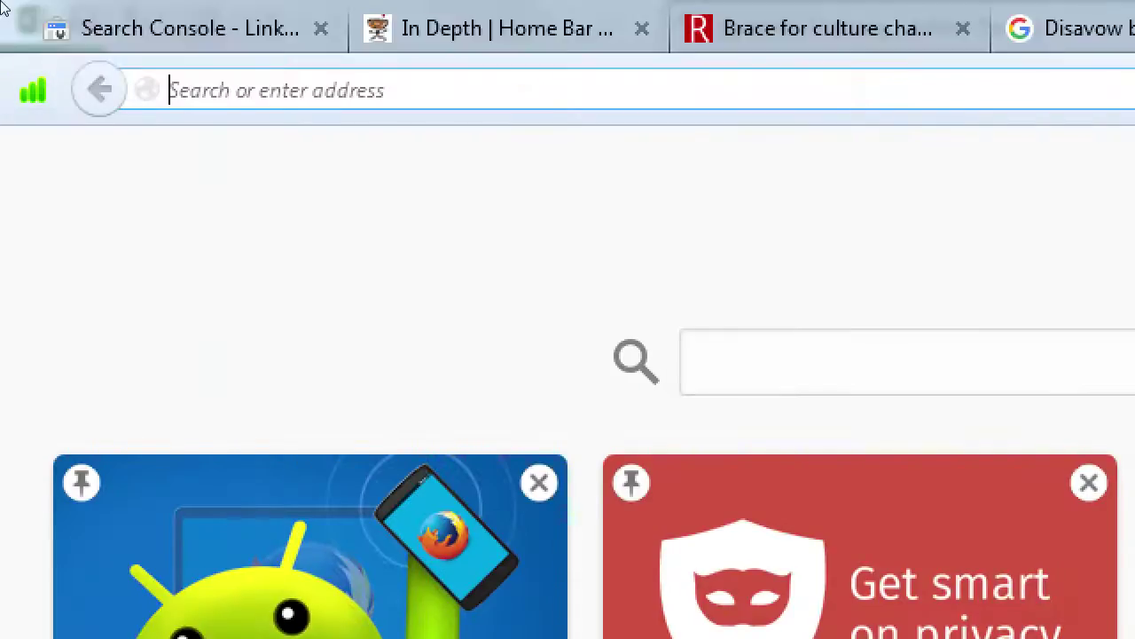
{"action": "type", "text": "google.com/"}
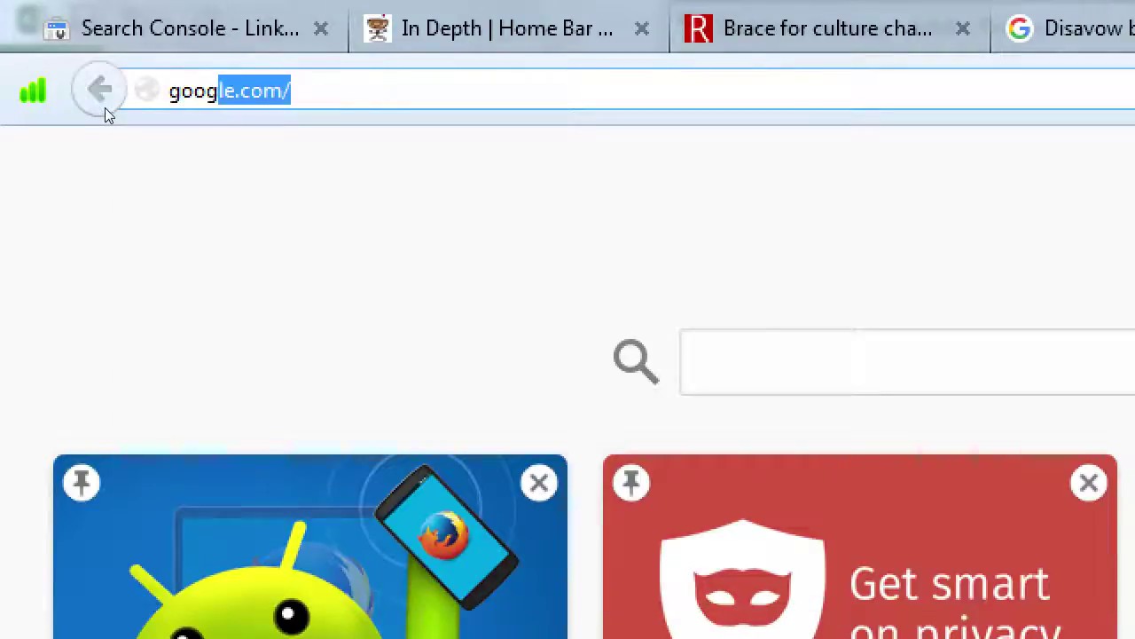
{"action": "type", "text": "anal"}
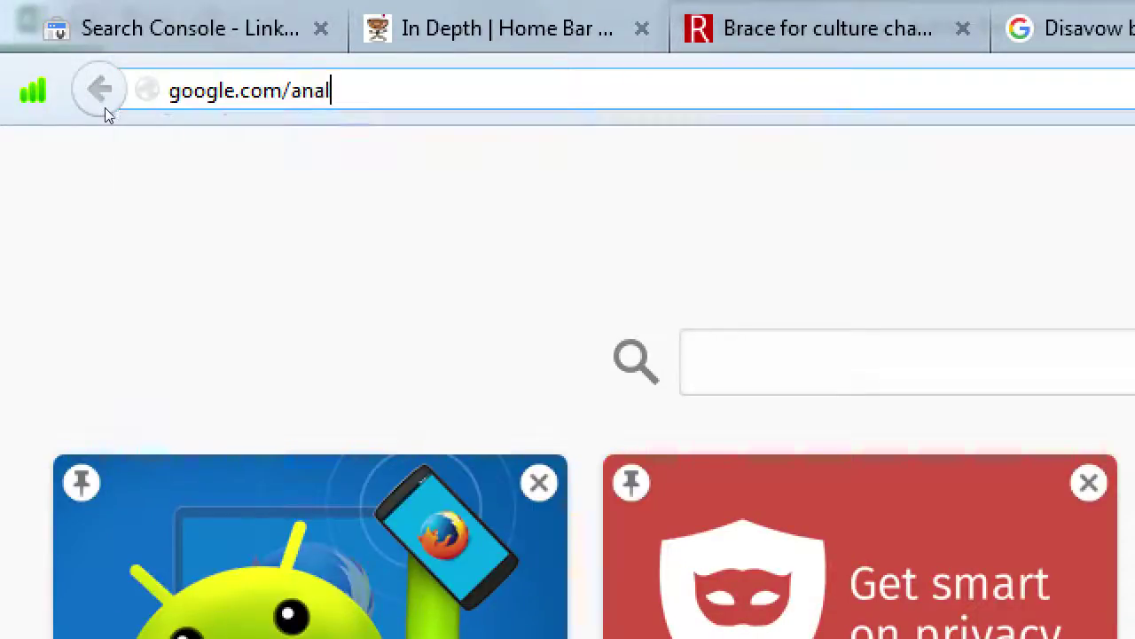
{"action": "type", "text": "ytics"}
{"action": "key", "text": "Return"}
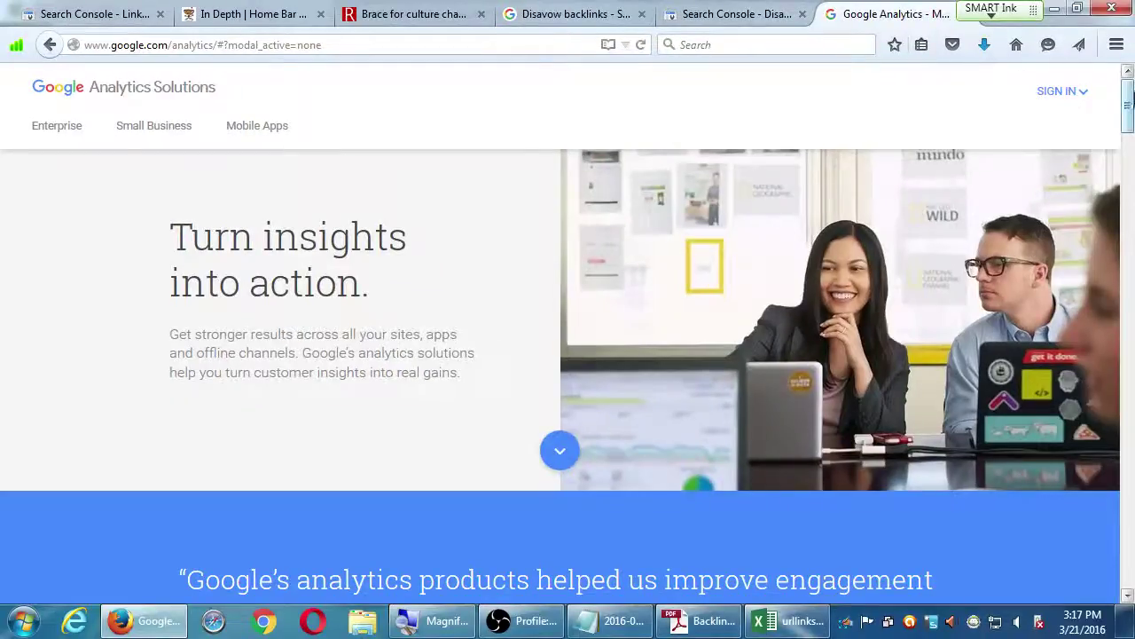
{"action": "left_click", "coordinate": [1076, 96]}
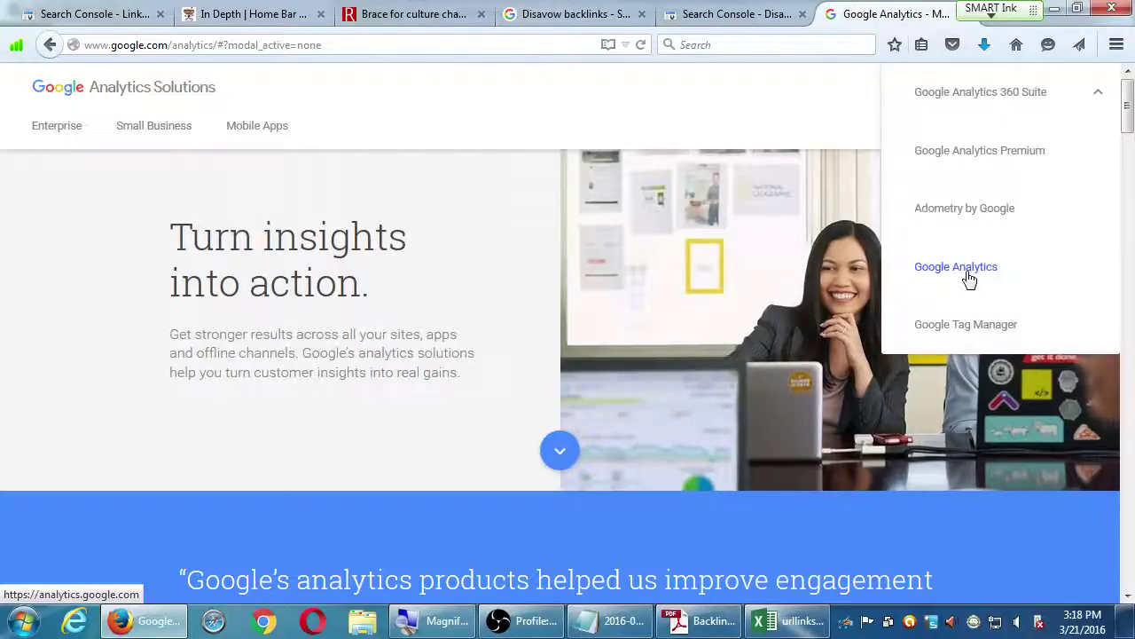
{"action": "left_click", "coordinate": [968, 273]}
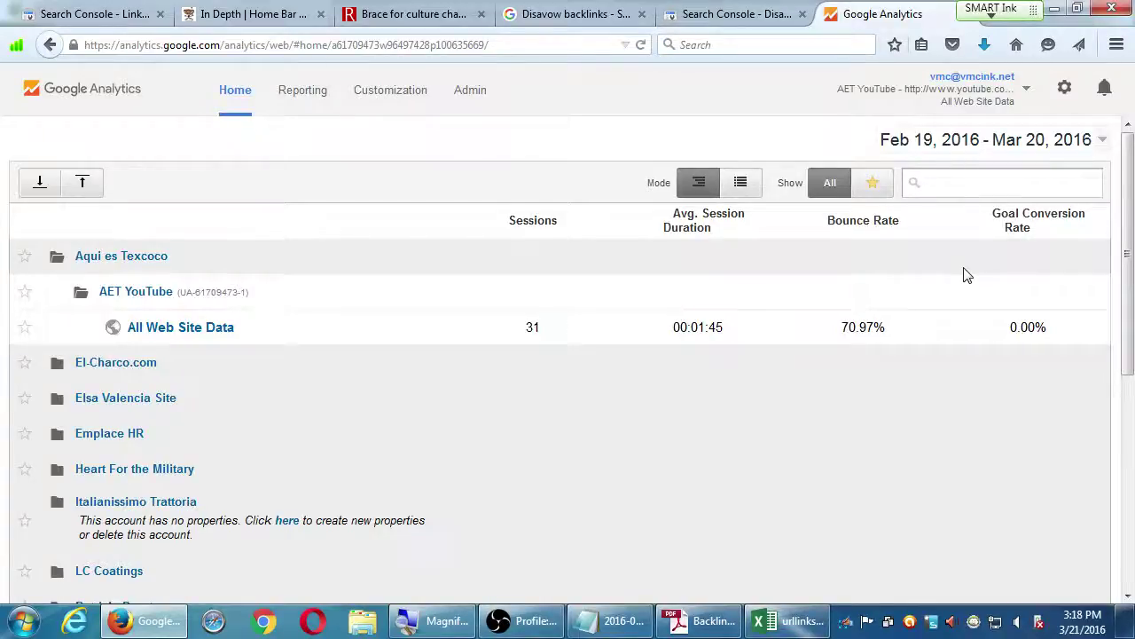
- Look through the Google Analytics account list, expanding Aqui es Texcoco to check its properties and collapsing it again
{"action": "left_click", "coordinate": [206, 256]}
{"action": "scroll", "coordinate": [344, 397], "scroll_direction": "down", "scroll_amount": 6}
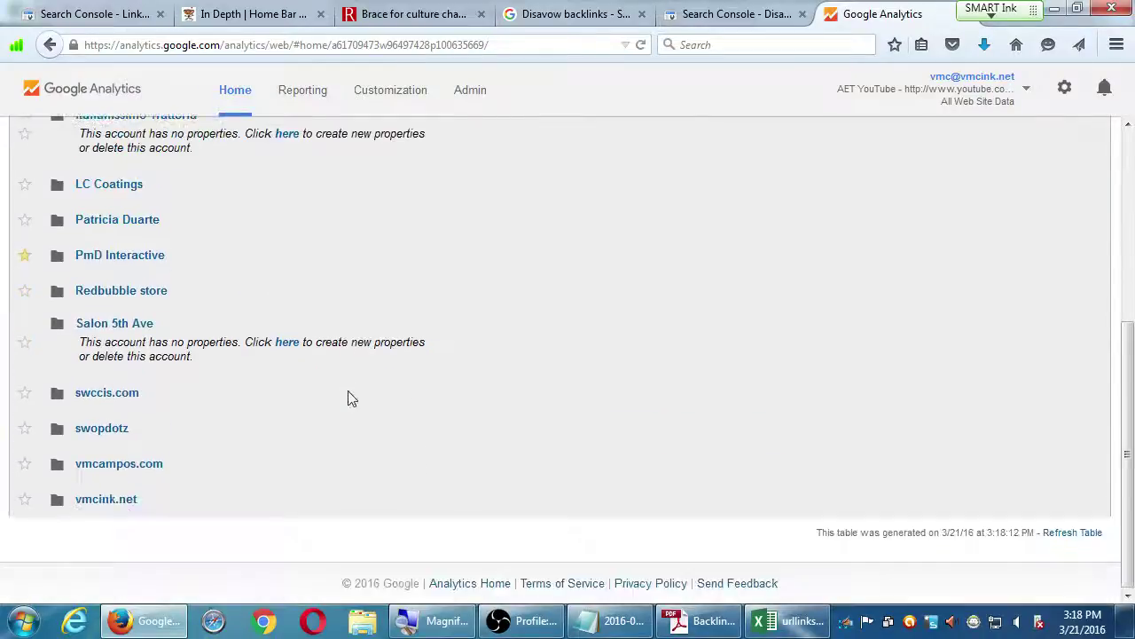
{"action": "scroll", "coordinate": [349, 397], "scroll_direction": "up", "scroll_amount": 6}
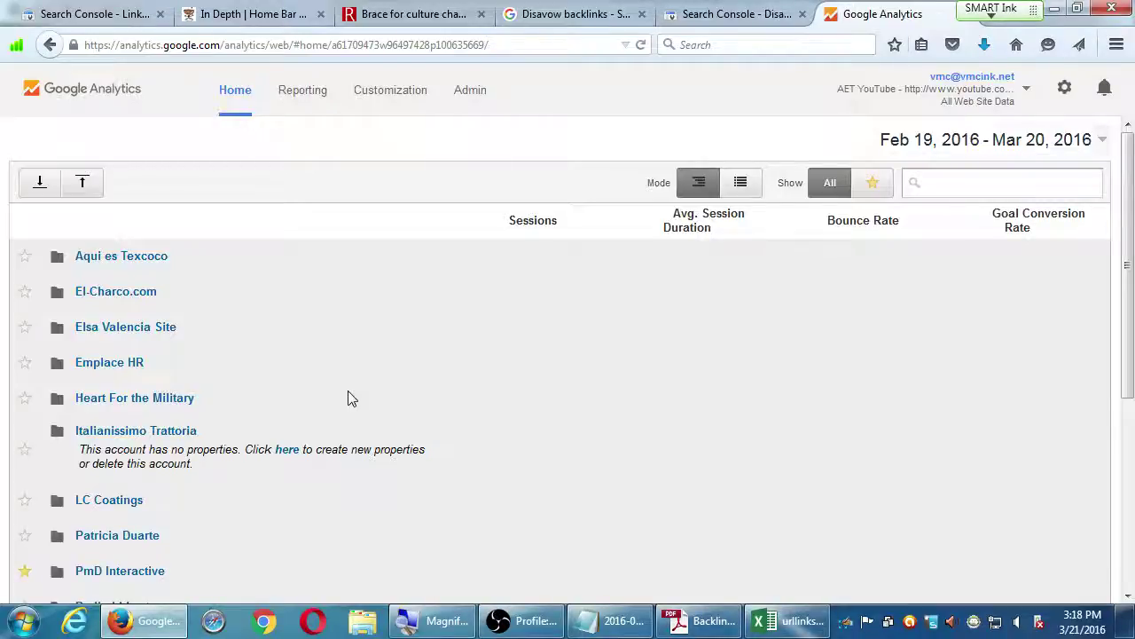
{"action": "scroll", "coordinate": [236, 411], "scroll_direction": "down", "scroll_amount": 4}
{"action": "scroll", "coordinate": [240, 404], "scroll_direction": "up", "scroll_amount": 3}
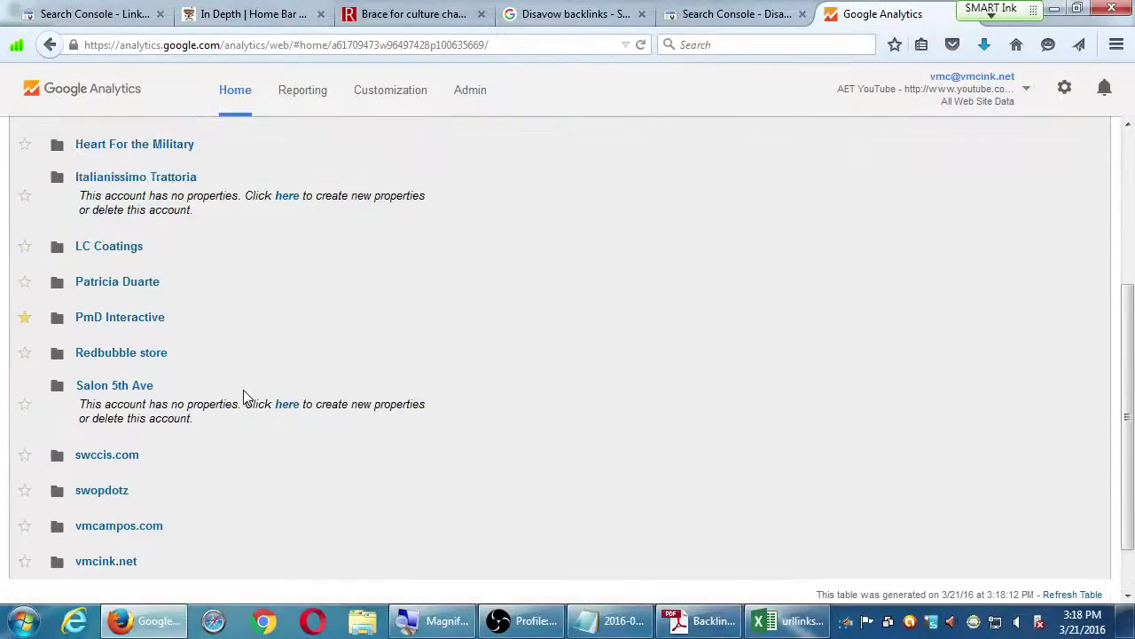
{"action": "left_click", "coordinate": [186, 184]}
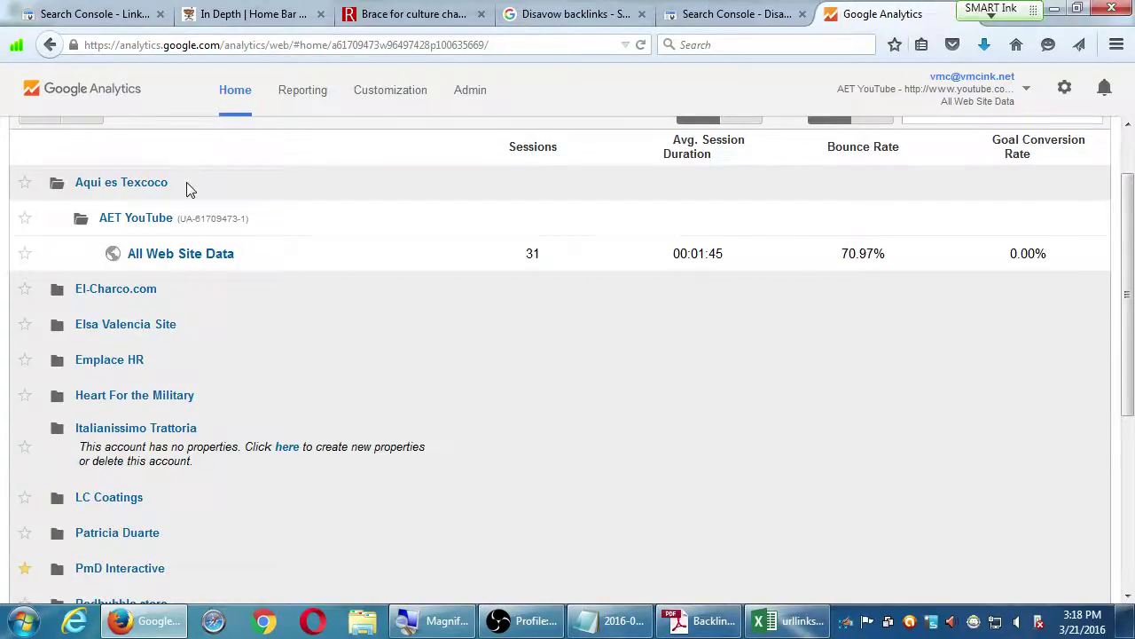
{"action": "double_click", "coordinate": [186, 189]}
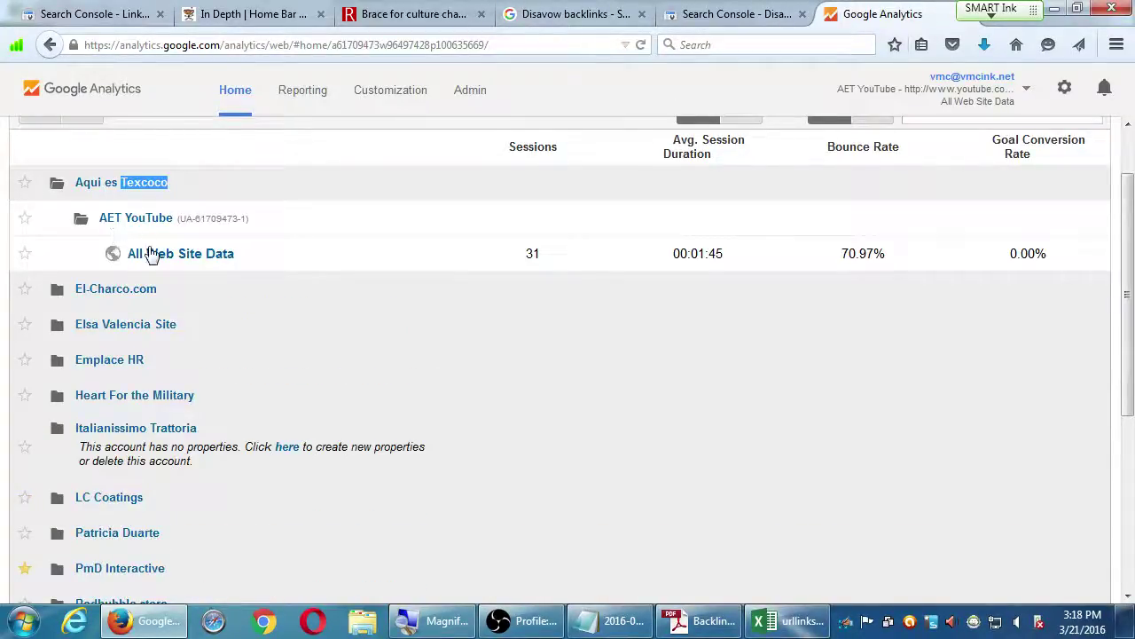
{"action": "left_click", "coordinate": [194, 194]}
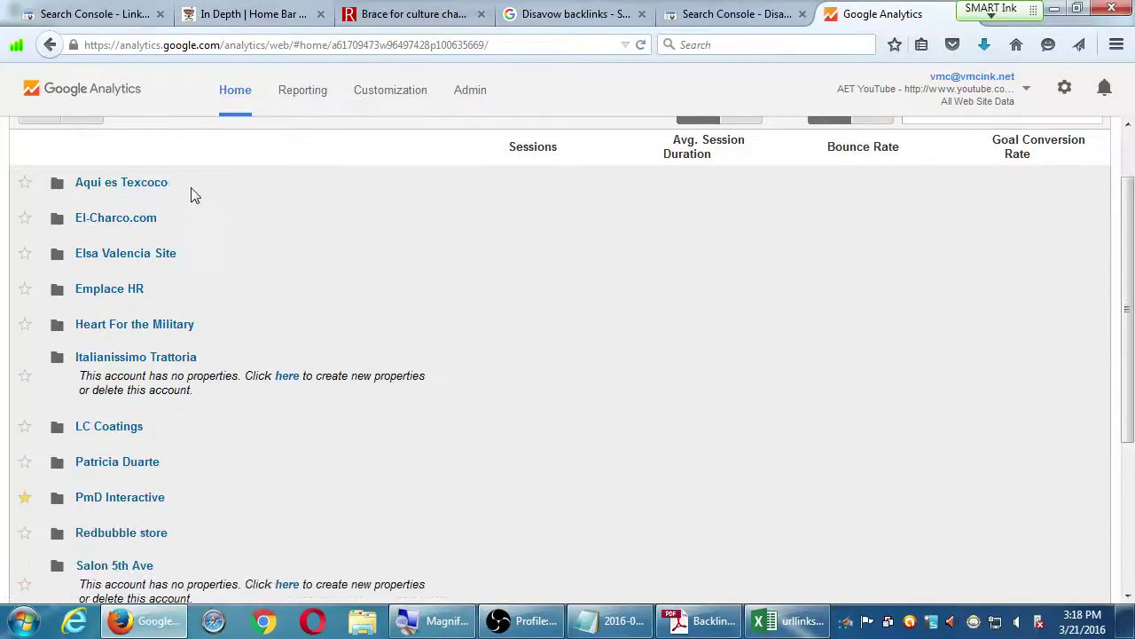
- Expand the vmcampos.com account and examine the session figures of its properties
{"action": "scroll", "coordinate": [160, 505], "scroll_direction": "down", "scroll_amount": 3}
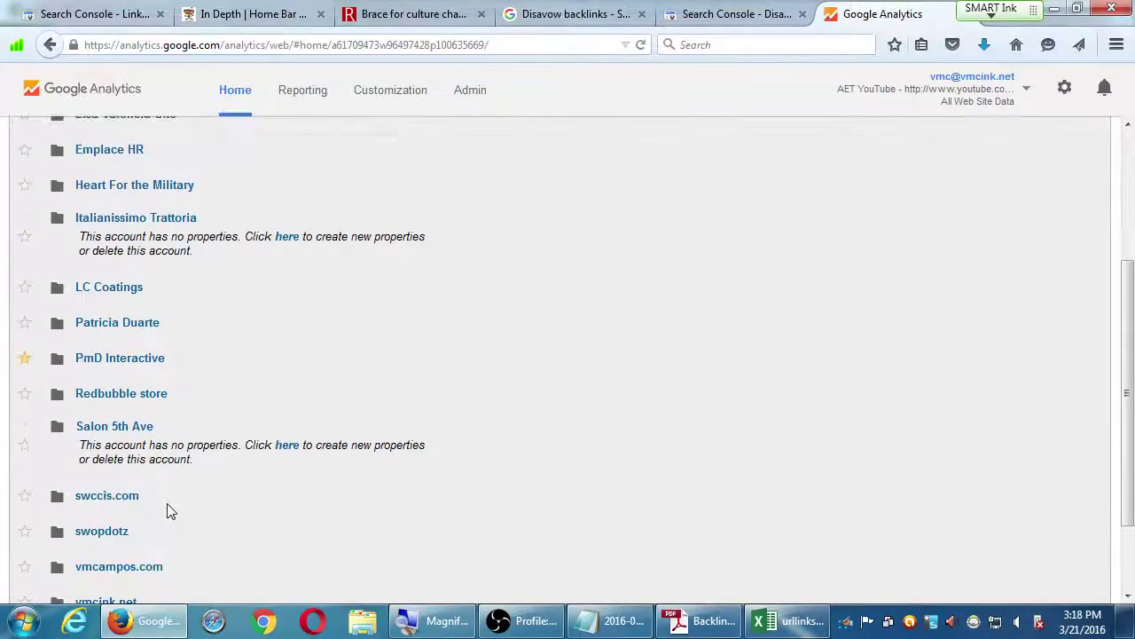
{"action": "left_click", "coordinate": [186, 395]}
{"action": "left_click", "coordinate": [184, 393]}
{"action": "scroll", "coordinate": [190, 417], "scroll_direction": "down", "scroll_amount": 2}
{"action": "left_click", "coordinate": [182, 475]}
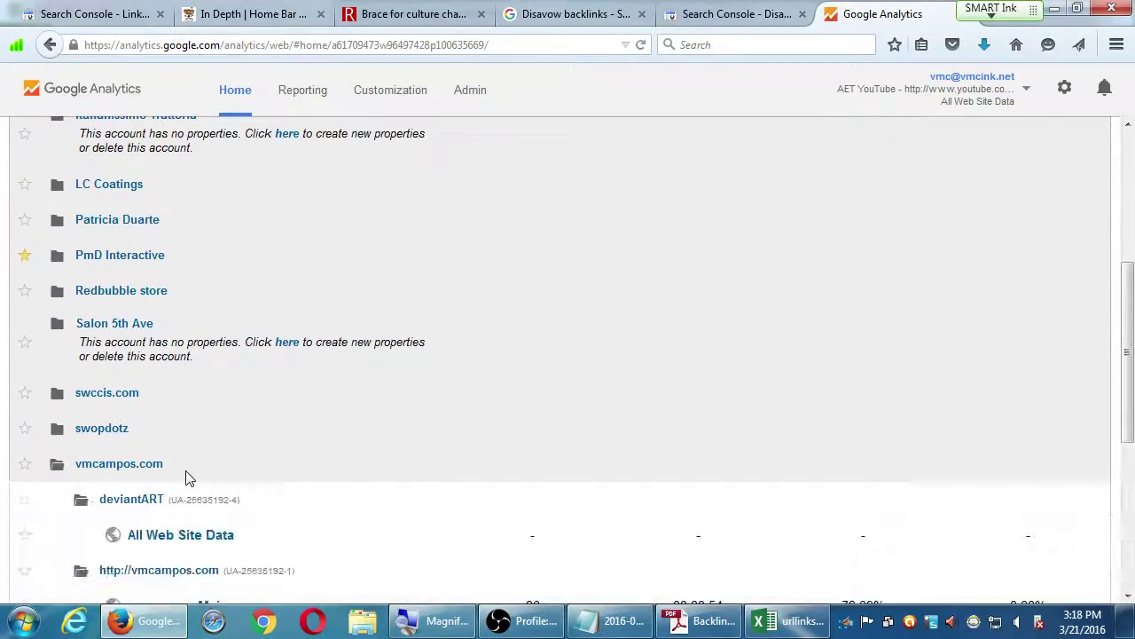
{"action": "scroll", "coordinate": [185, 479], "scroll_direction": "down", "scroll_amount": 5}
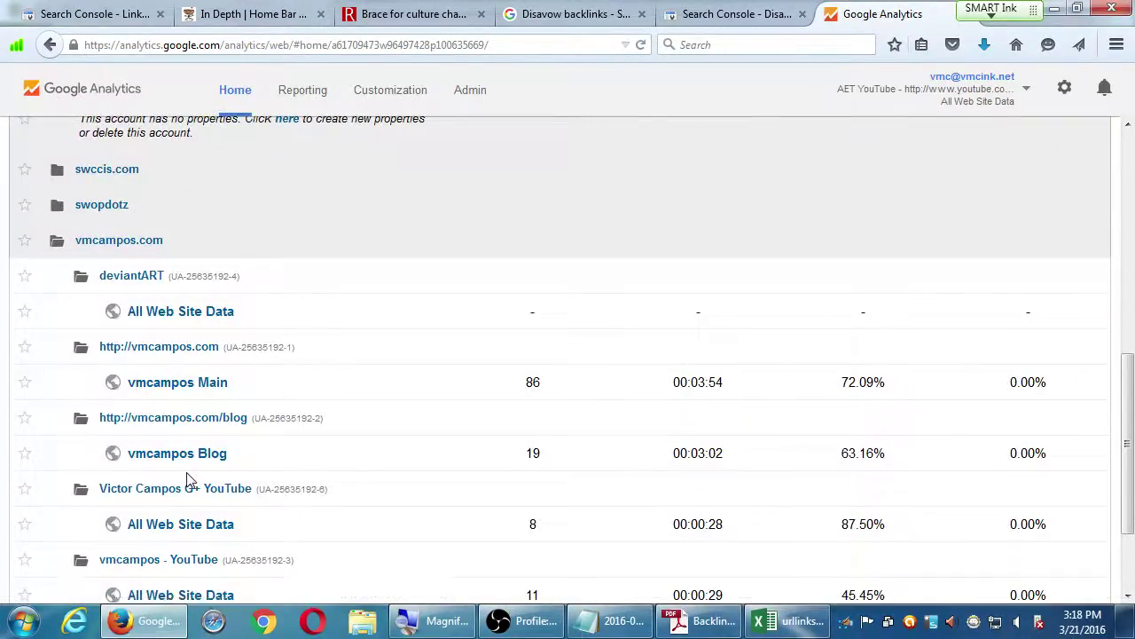
{"action": "scroll", "coordinate": [191, 479], "scroll_direction": "down", "scroll_amount": 2}
{"action": "scroll", "coordinate": [192, 474], "scroll_direction": "up", "scroll_amount": 3}
{"action": "scroll", "coordinate": [182, 475], "scroll_direction": "up", "scroll_amount": 3}
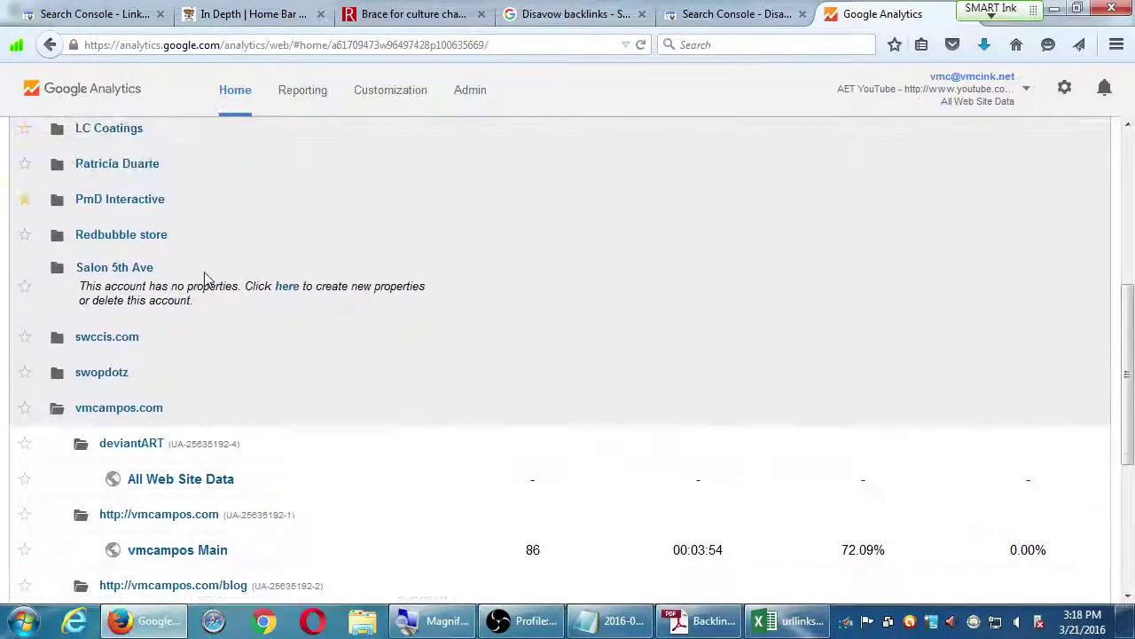
- Open the Aqui es Texcoco view from the PmD Interactive account and check the Audience Overview's date range options without changing them
{"action": "left_click", "coordinate": [185, 204]}
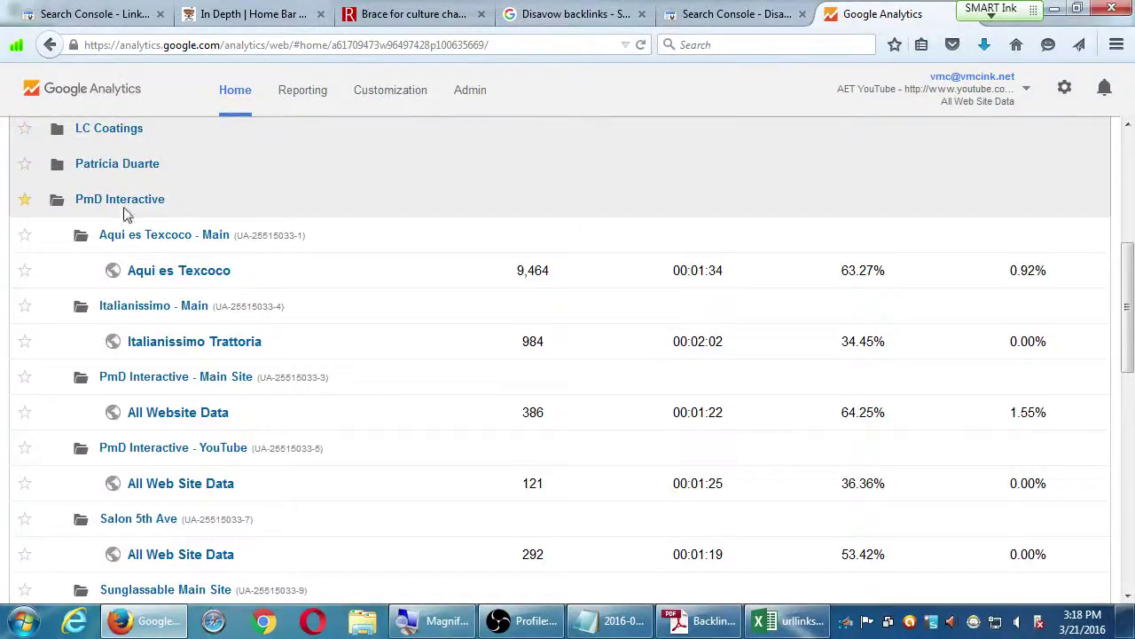
{"action": "left_click", "coordinate": [180, 275]}
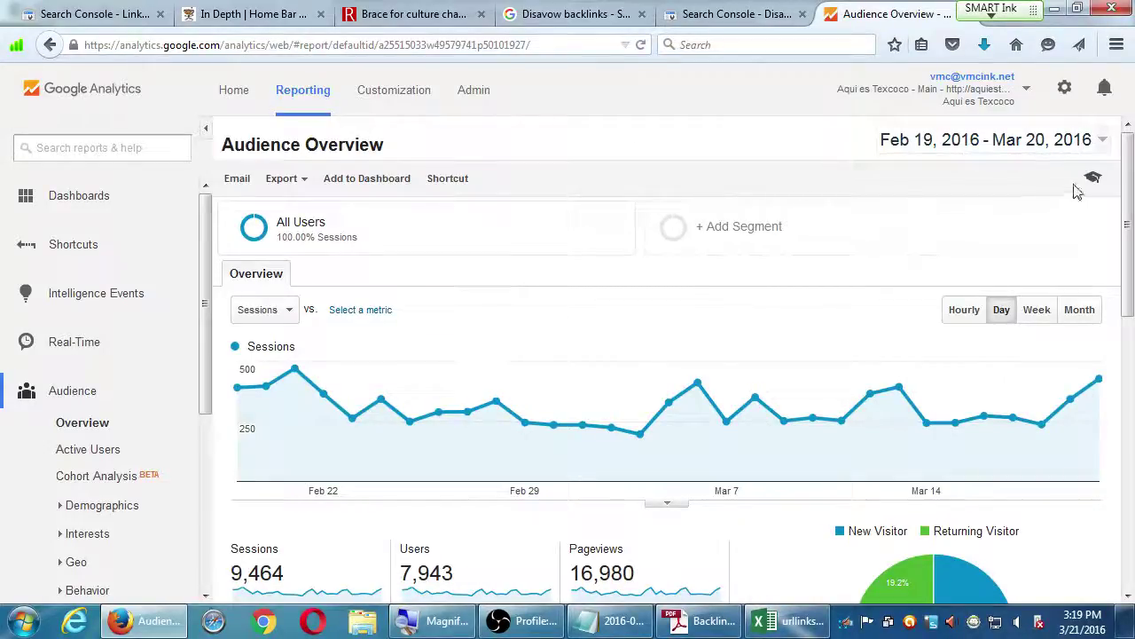
{"action": "left_click", "coordinate": [1103, 143]}
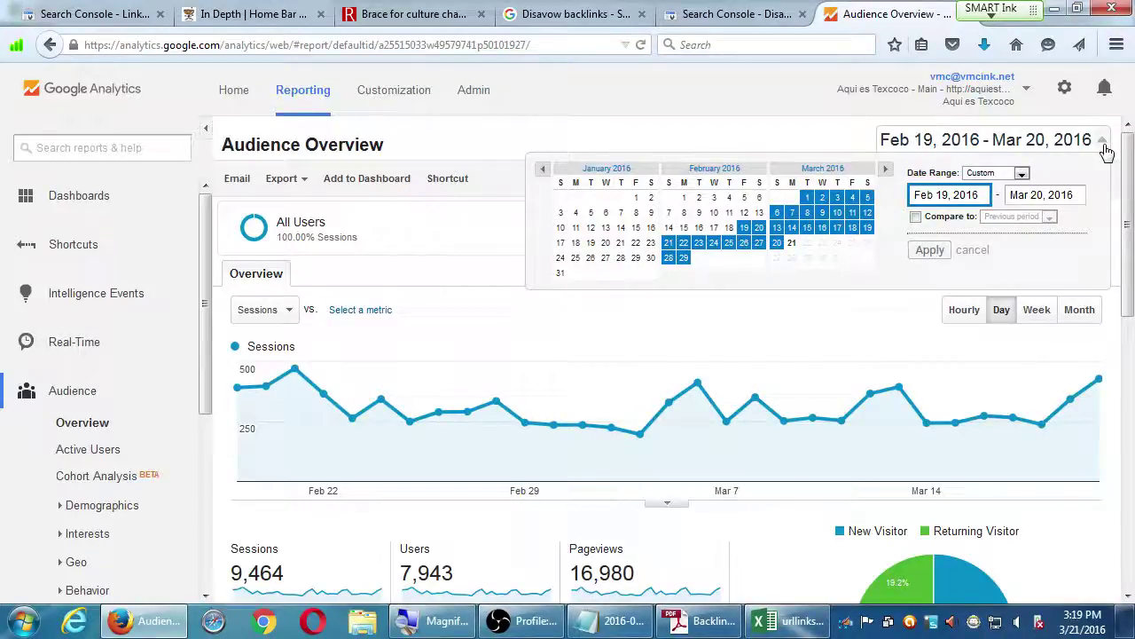
{"action": "left_click", "coordinate": [723, 133]}
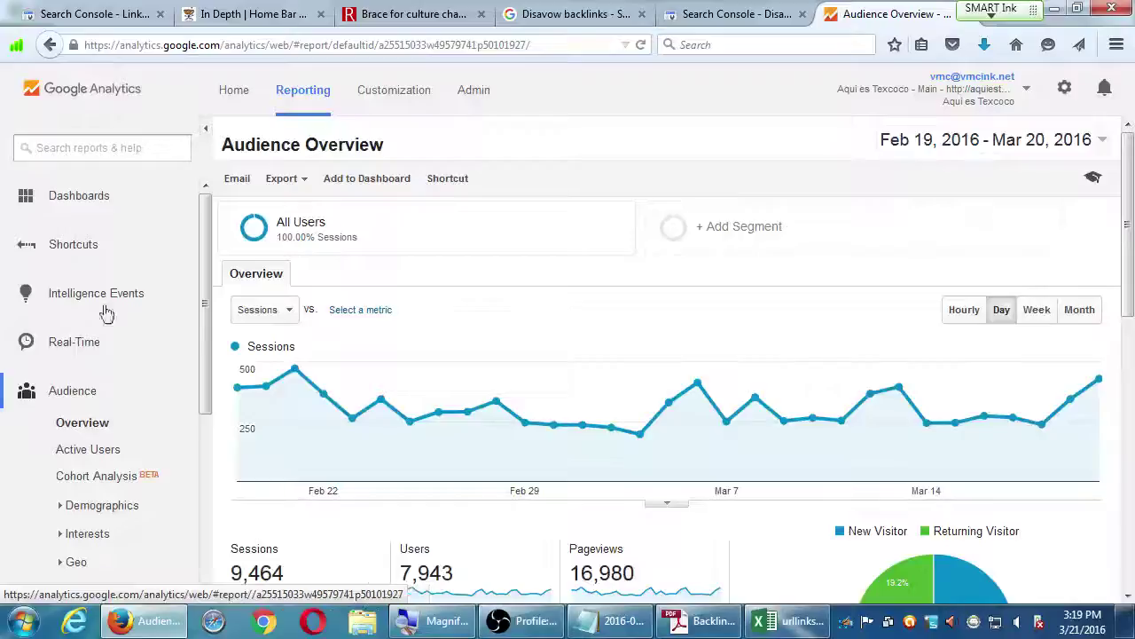
- Open the Intelligence Events overview, look through its automatic alerts and collapse the Intelligence Events section again
{"action": "left_click", "coordinate": [76, 390]}
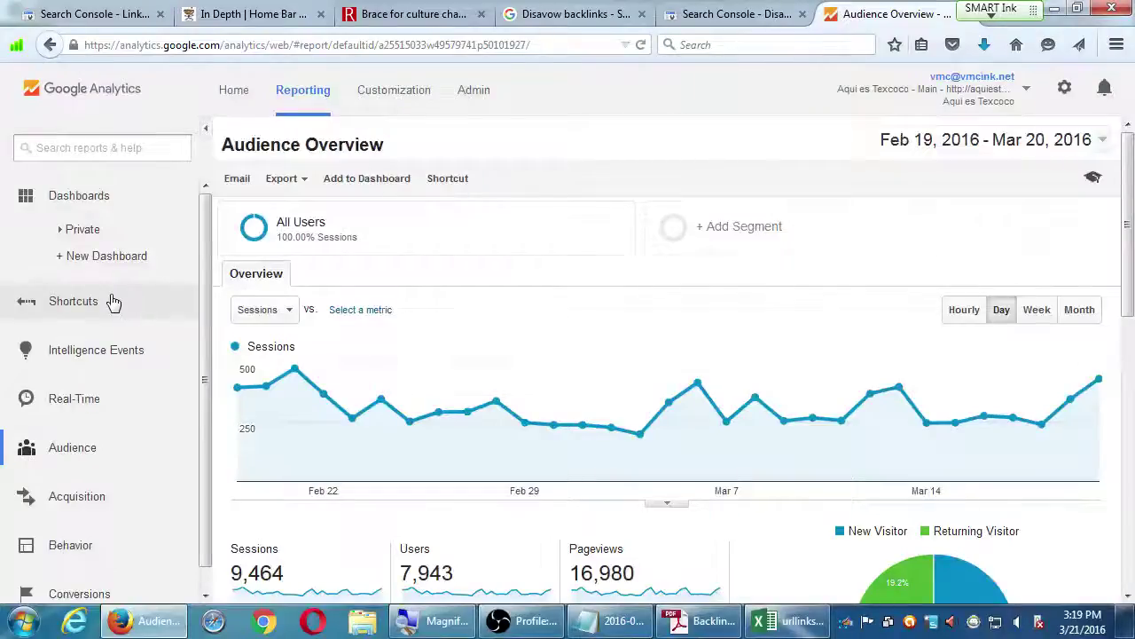
{"action": "left_click", "coordinate": [120, 353]}
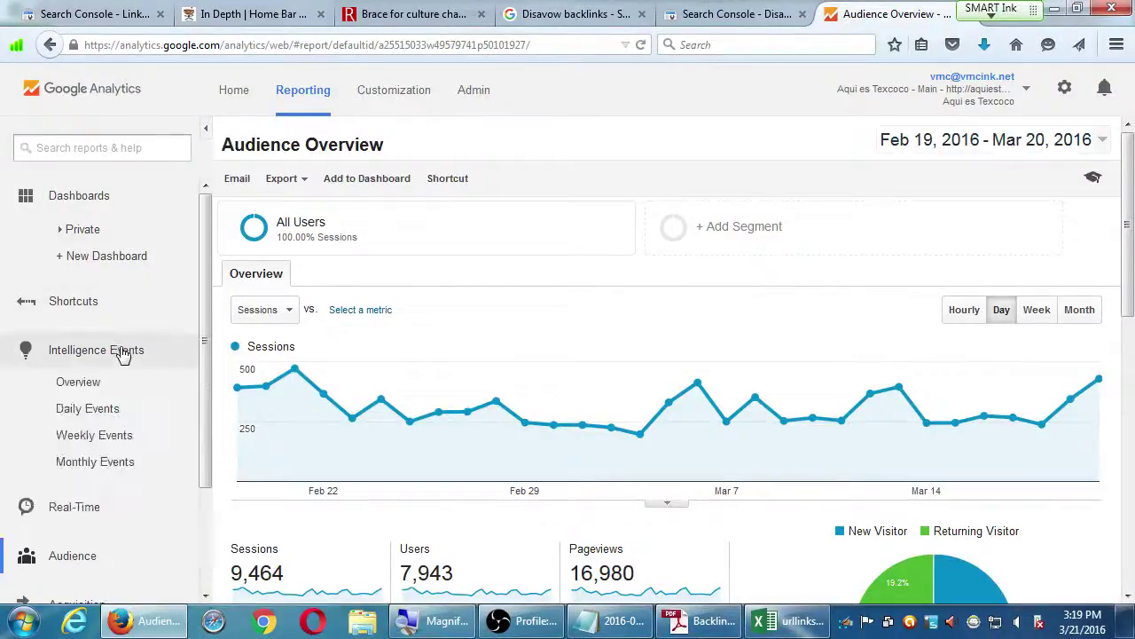
{"action": "left_click", "coordinate": [104, 381]}
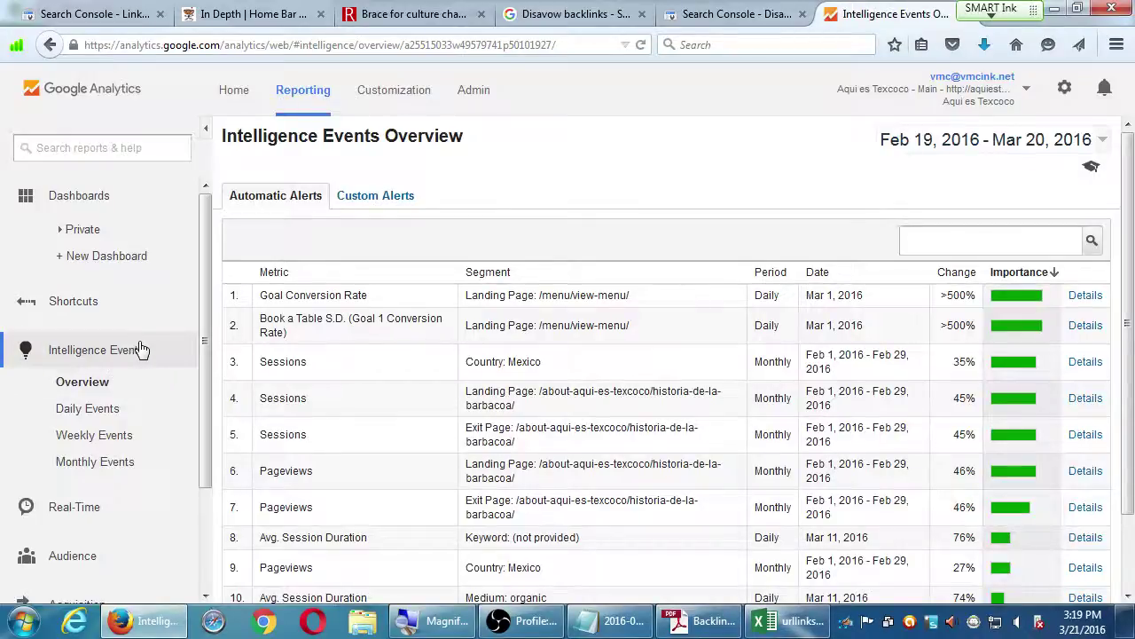
{"action": "scroll", "coordinate": [514, 362], "scroll_direction": "down", "scroll_amount": 2}
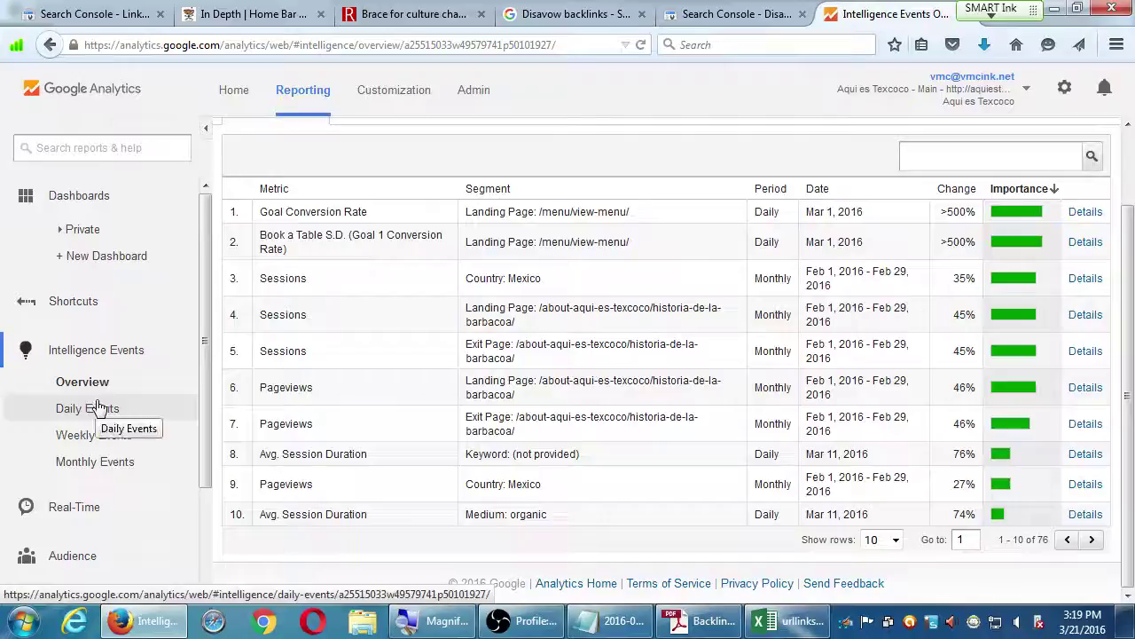
{"action": "left_click", "coordinate": [114, 350]}
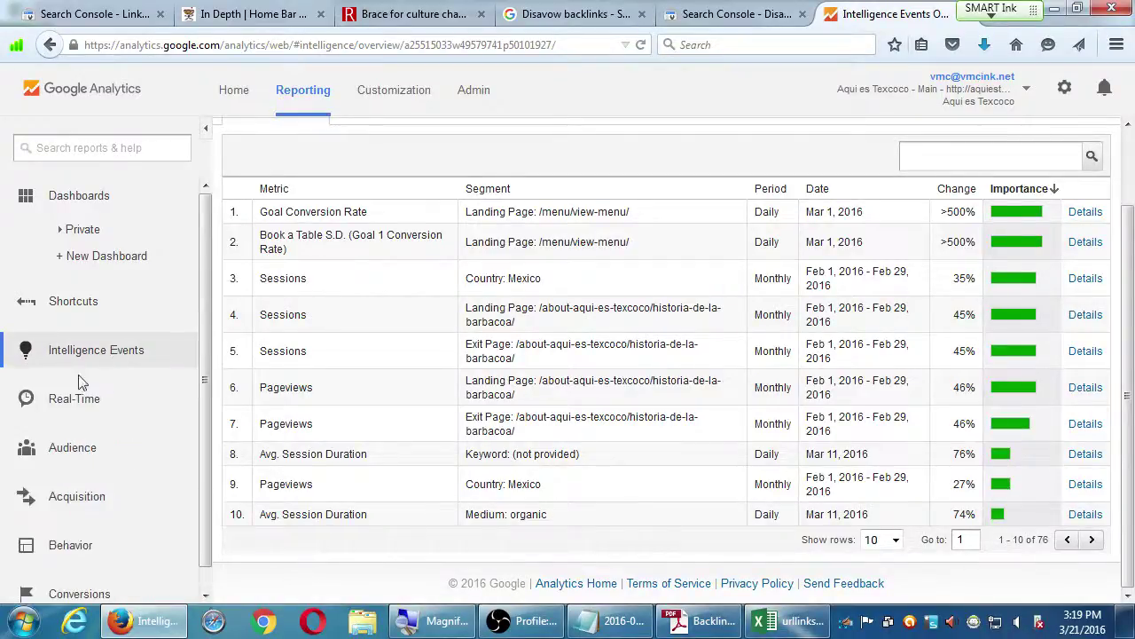
- Open the Real-Time overview, examine its active users, top pages and locations, and collapse the Real-Time section again
{"action": "left_click", "coordinate": [78, 399]}
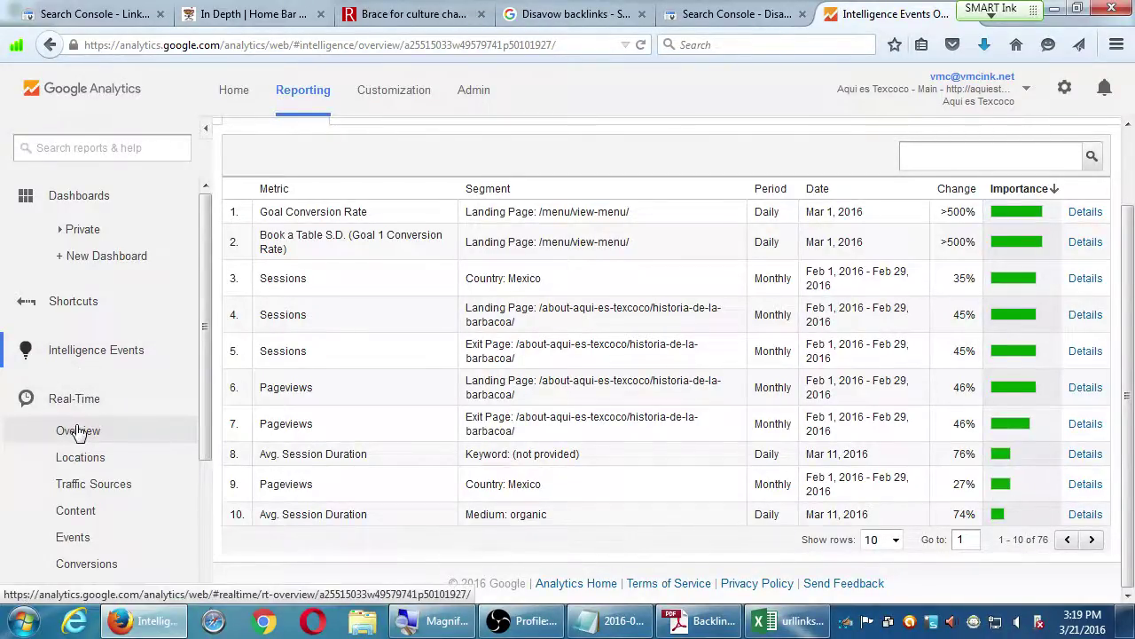
{"action": "left_click", "coordinate": [89, 433]}
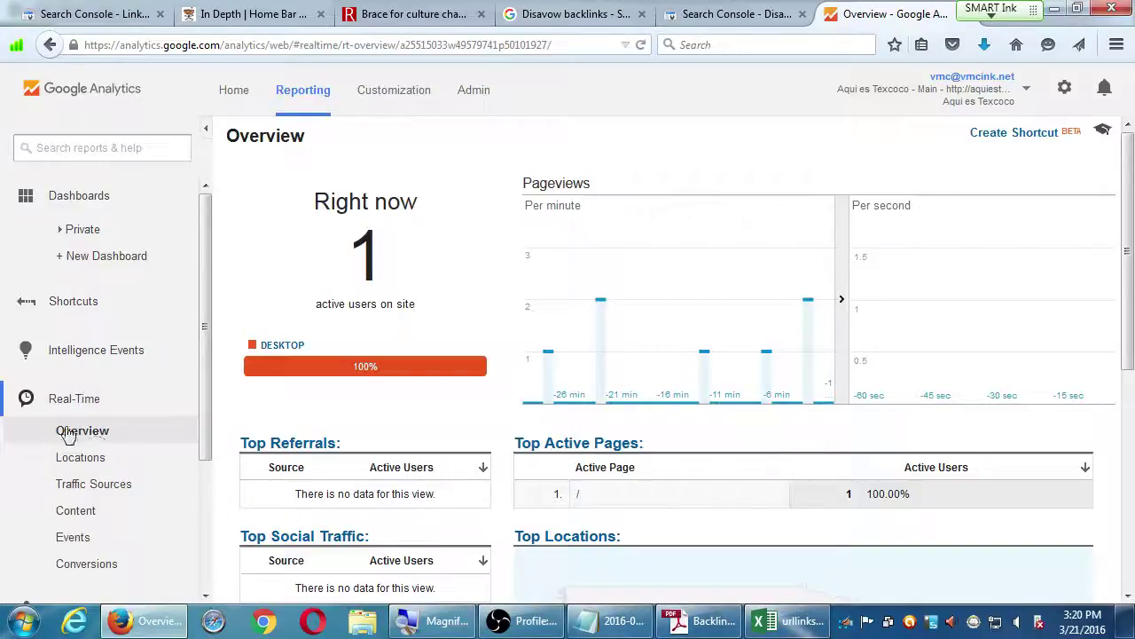
{"action": "scroll", "coordinate": [606, 429], "scroll_direction": "down", "scroll_amount": 1}
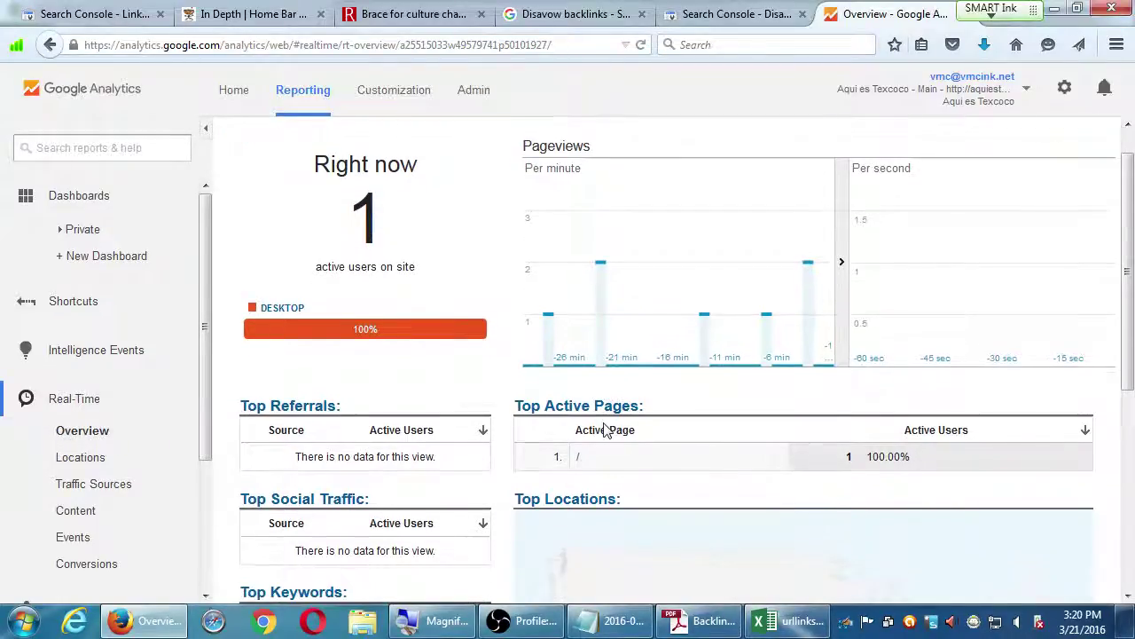
{"action": "scroll", "coordinate": [399, 359], "scroll_direction": "down", "scroll_amount": 5}
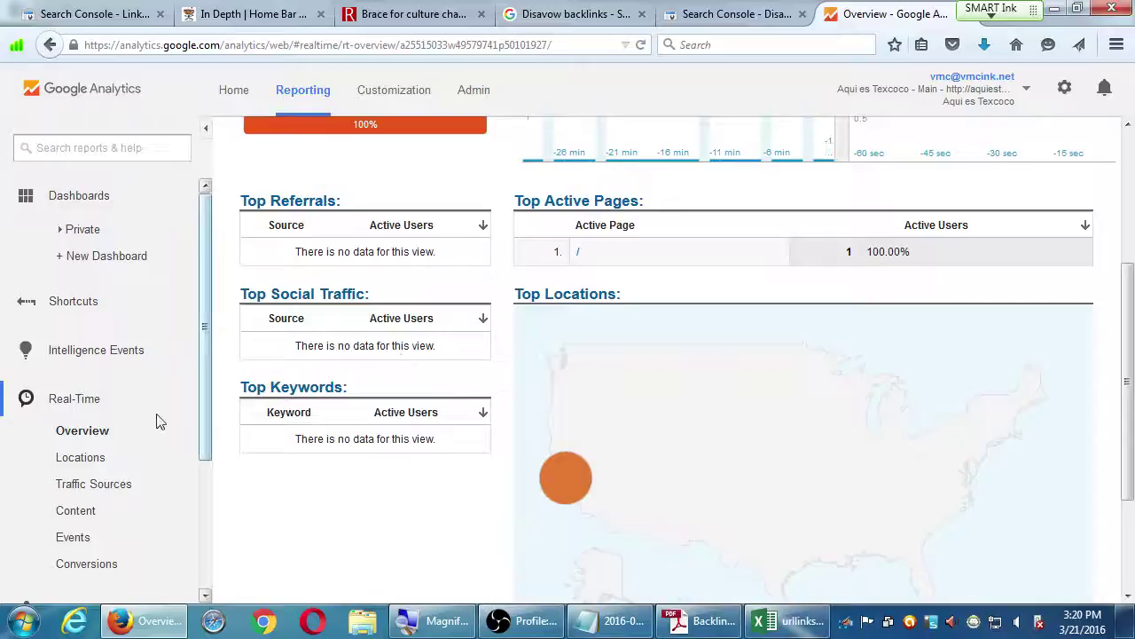
{"action": "left_click", "coordinate": [69, 398]}
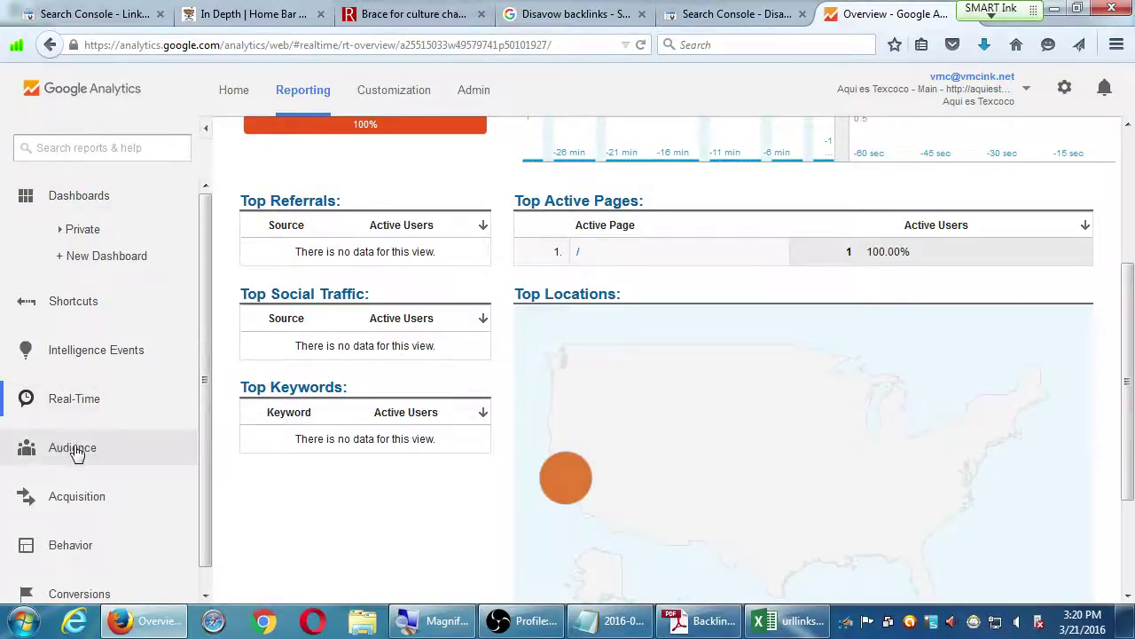
- Open the Audience overview, look through the list of Audience reports and collapse the section again
{"action": "scroll", "coordinate": [76, 451], "scroll_direction": "down", "scroll_amount": 1}
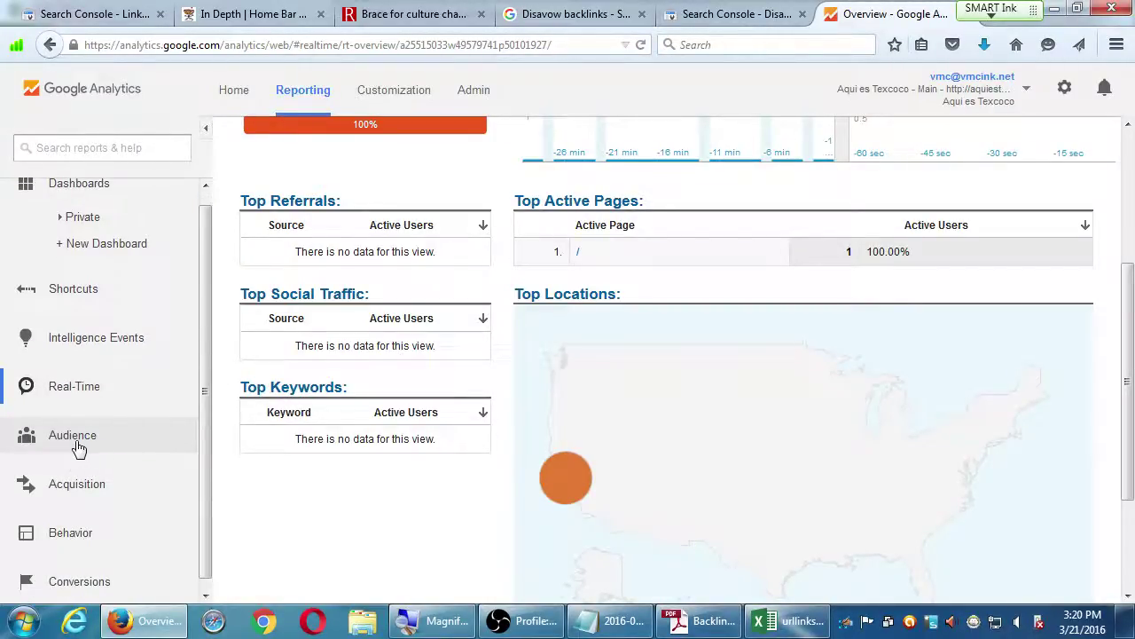
{"action": "left_click", "coordinate": [78, 447]}
{"action": "left_click", "coordinate": [78, 470]}
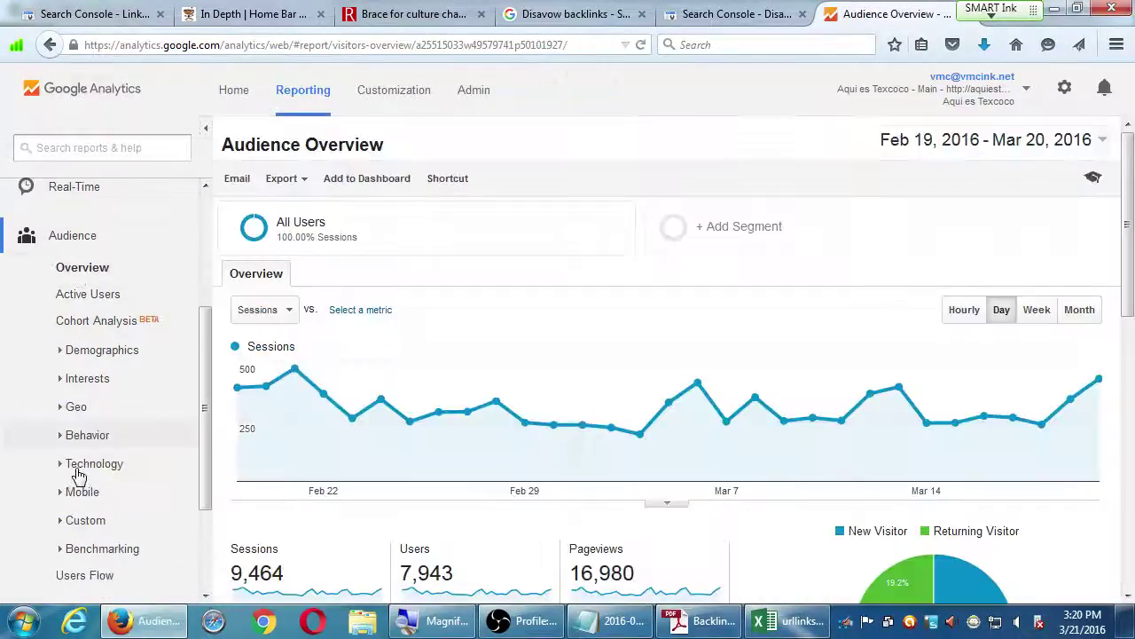
{"action": "scroll", "coordinate": [89, 532], "scroll_direction": "down", "scroll_amount": 1}
{"action": "scroll", "coordinate": [104, 560], "scroll_direction": "up", "scroll_amount": 3}
{"action": "left_click", "coordinate": [73, 268]}
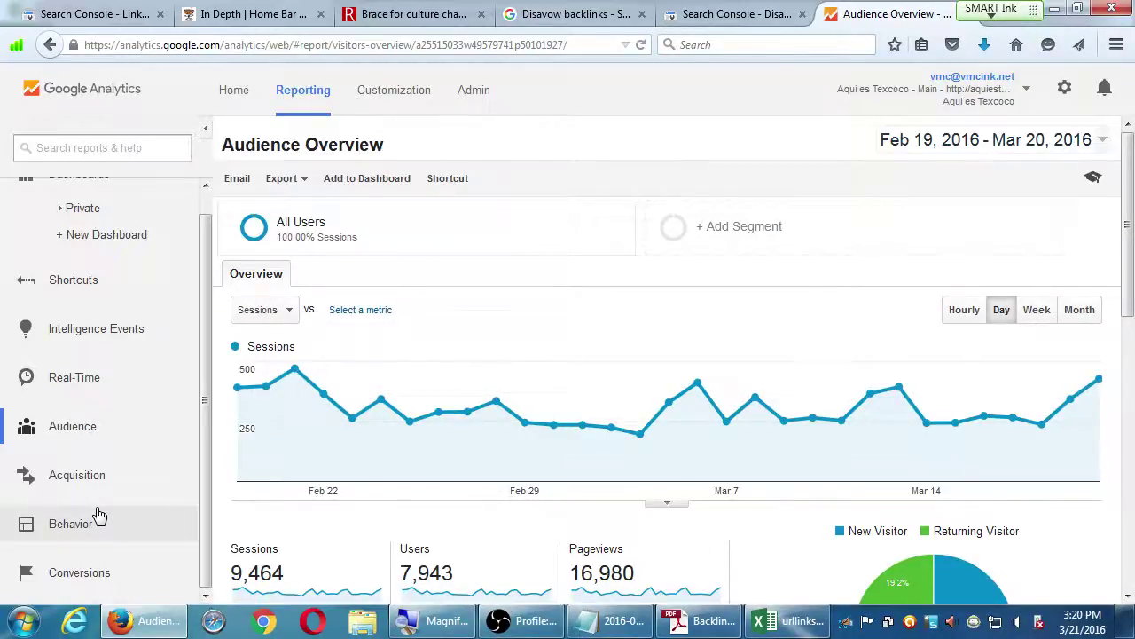
- Expand the Conversions section to check its report groups and collapse it again
{"action": "scroll", "coordinate": [97, 517], "scroll_direction": "up", "scroll_amount": 1}
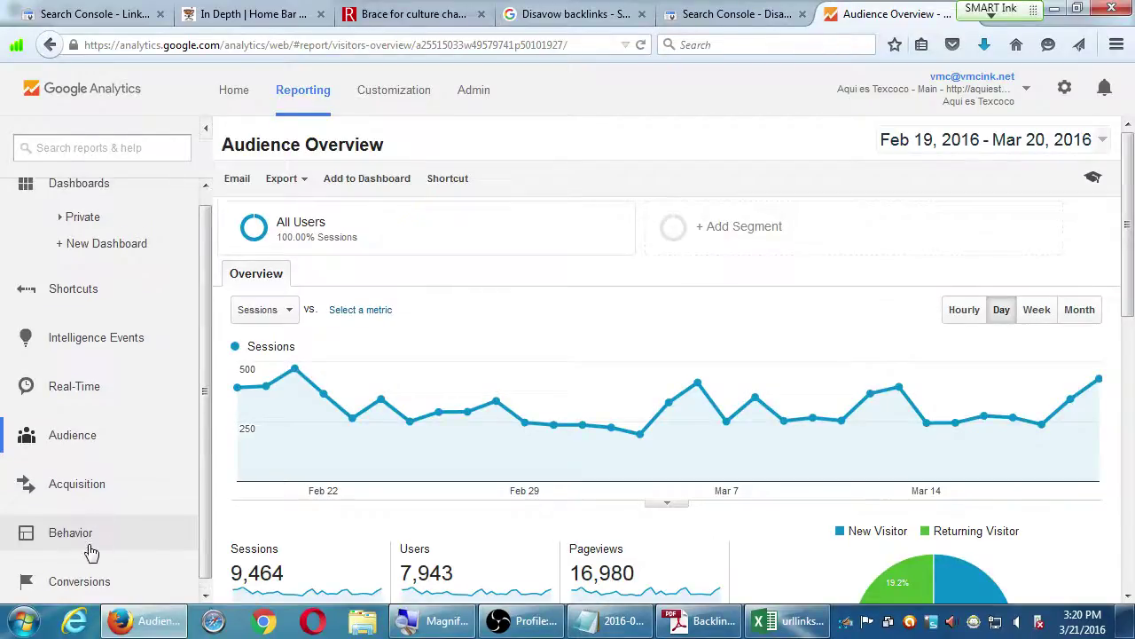
{"action": "left_click", "coordinate": [92, 584]}
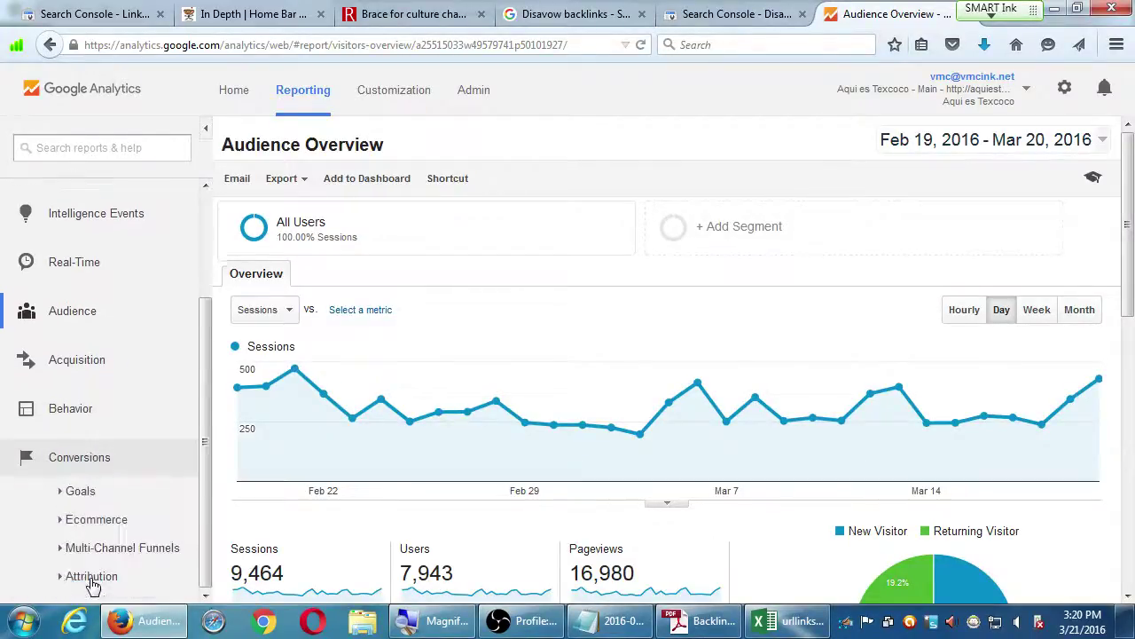
{"action": "left_click", "coordinate": [92, 460]}
{"action": "scroll", "coordinate": [73, 457], "scroll_direction": "up", "scroll_amount": 2}
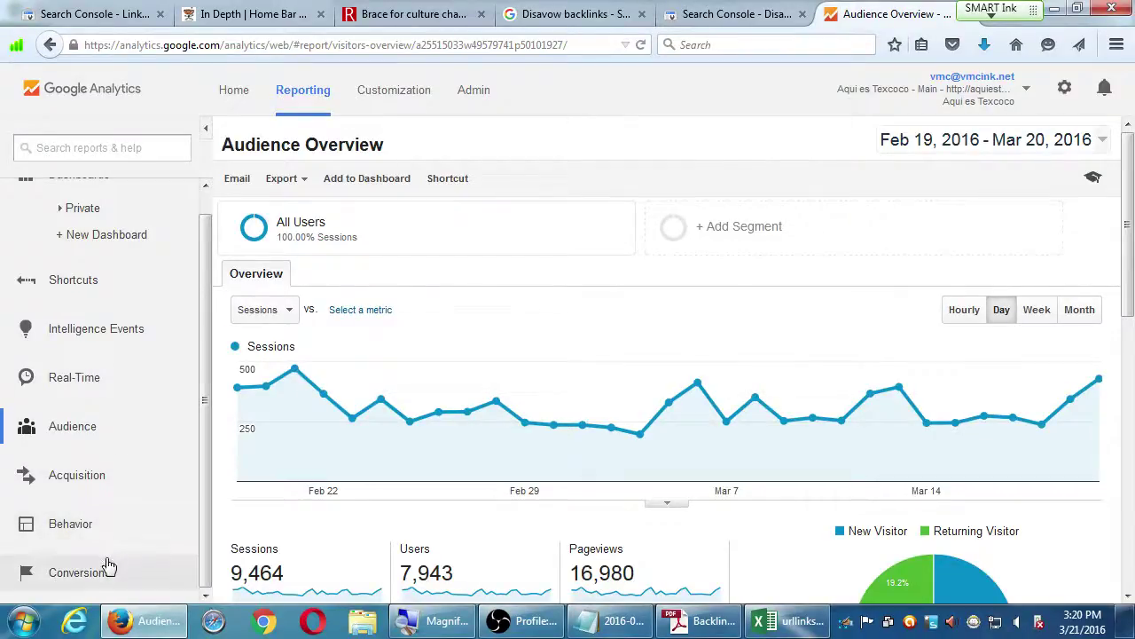
- Return to the Audience overview and examine its session, user, pageview, duration and bounce rate metrics, reading the Sessions definition
{"action": "left_click", "coordinate": [94, 429]}
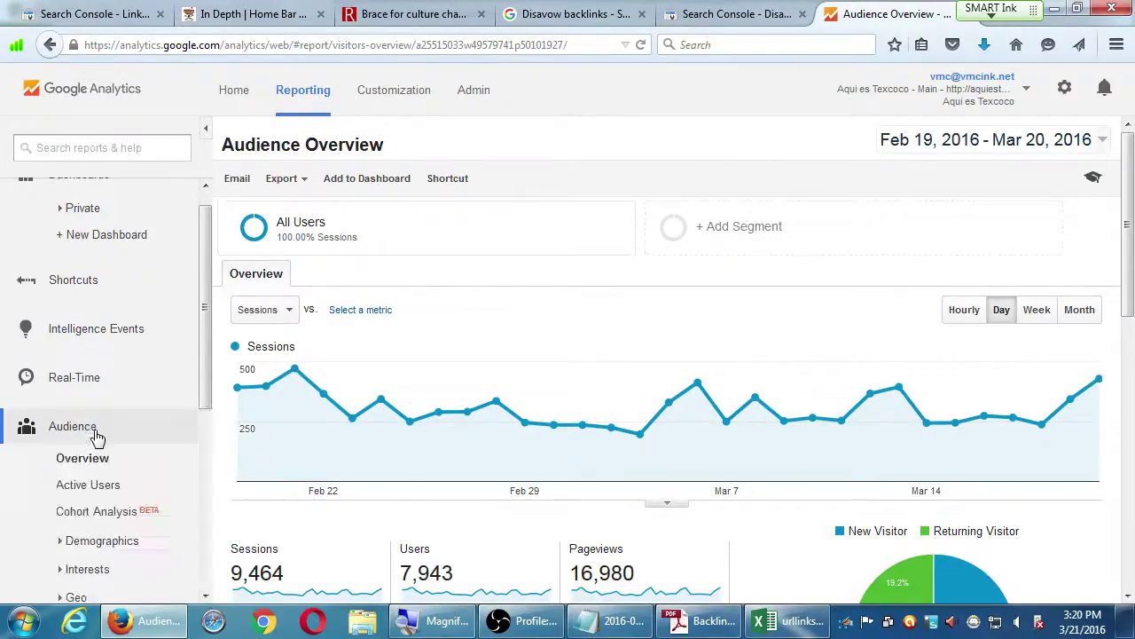
{"action": "left_click", "coordinate": [96, 461]}
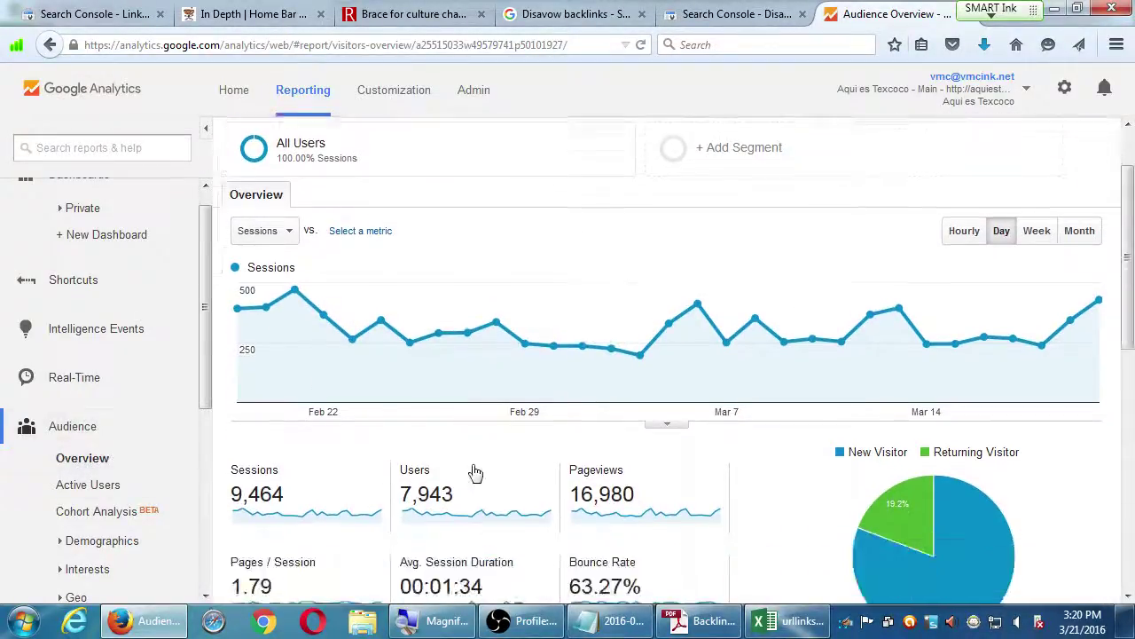
{"action": "scroll", "coordinate": [479, 475], "scroll_direction": "down", "scroll_amount": 1}
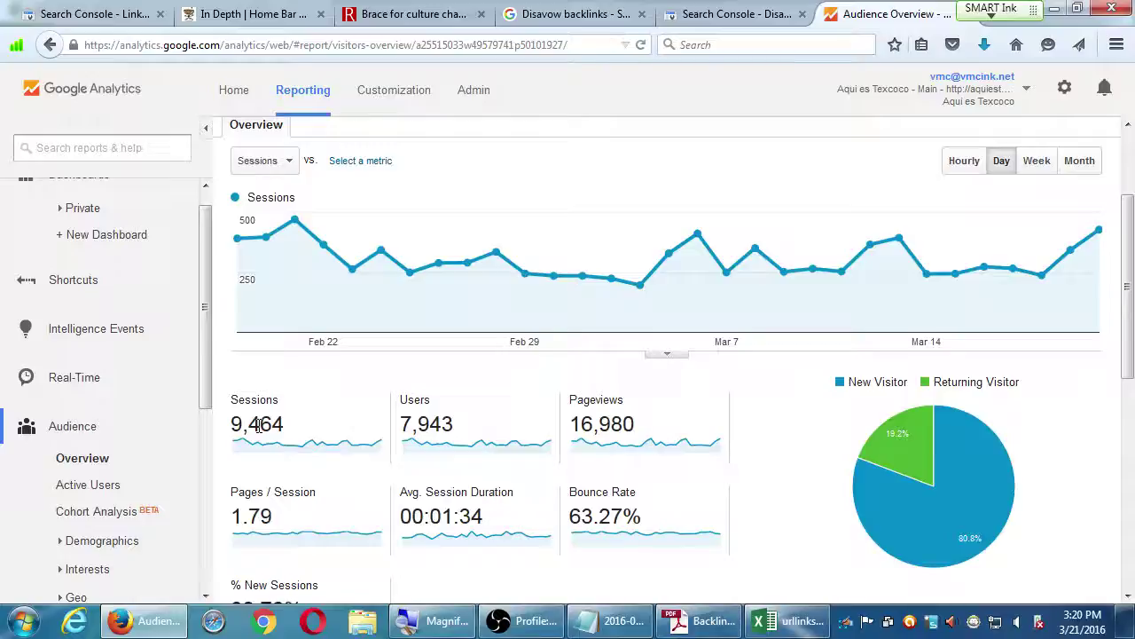
{"action": "mouse_move", "coordinate": [270, 408]}
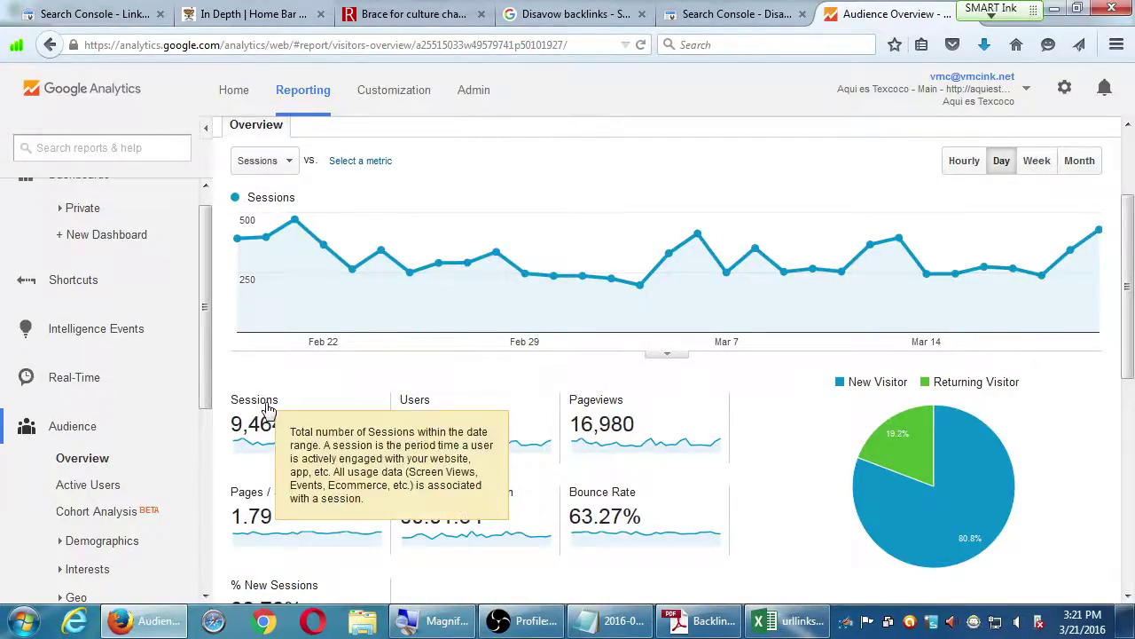
{"action": "mouse_move", "coordinate": [413, 401]}
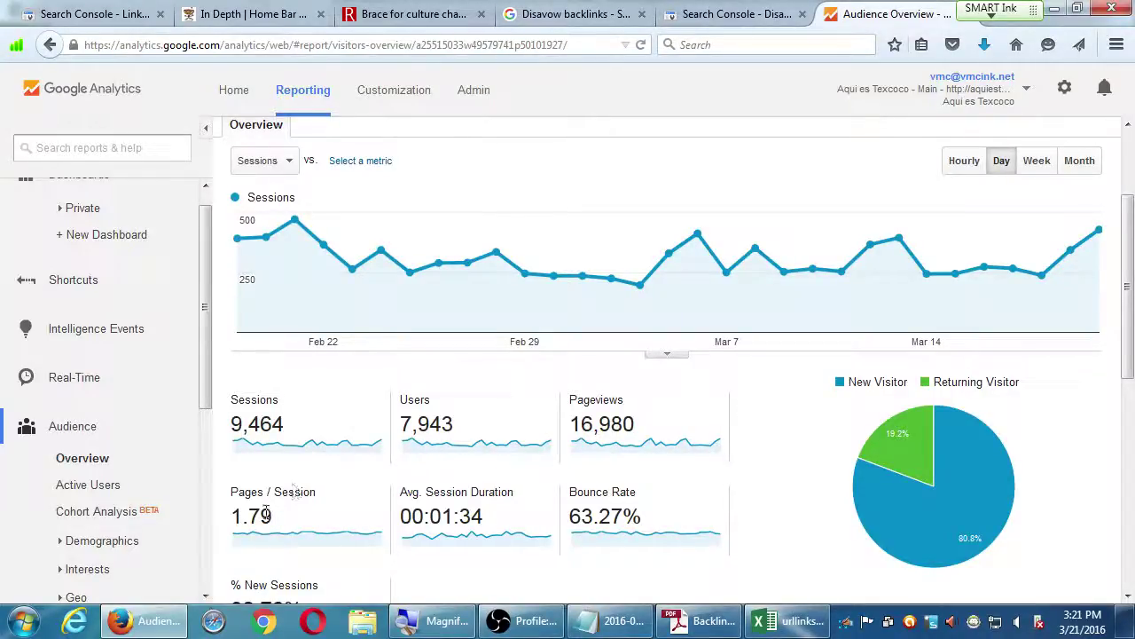
{"action": "scroll", "coordinate": [273, 524], "scroll_direction": "down", "scroll_amount": 2}
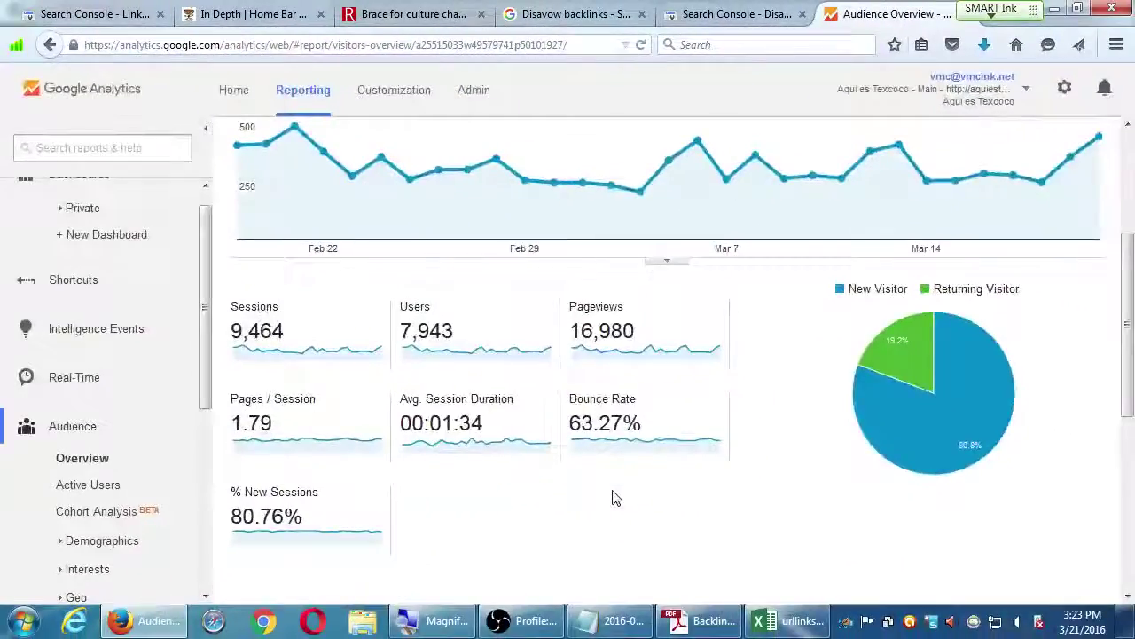
{"action": "scroll", "coordinate": [617, 497], "scroll_direction": "up", "scroll_amount": 3}
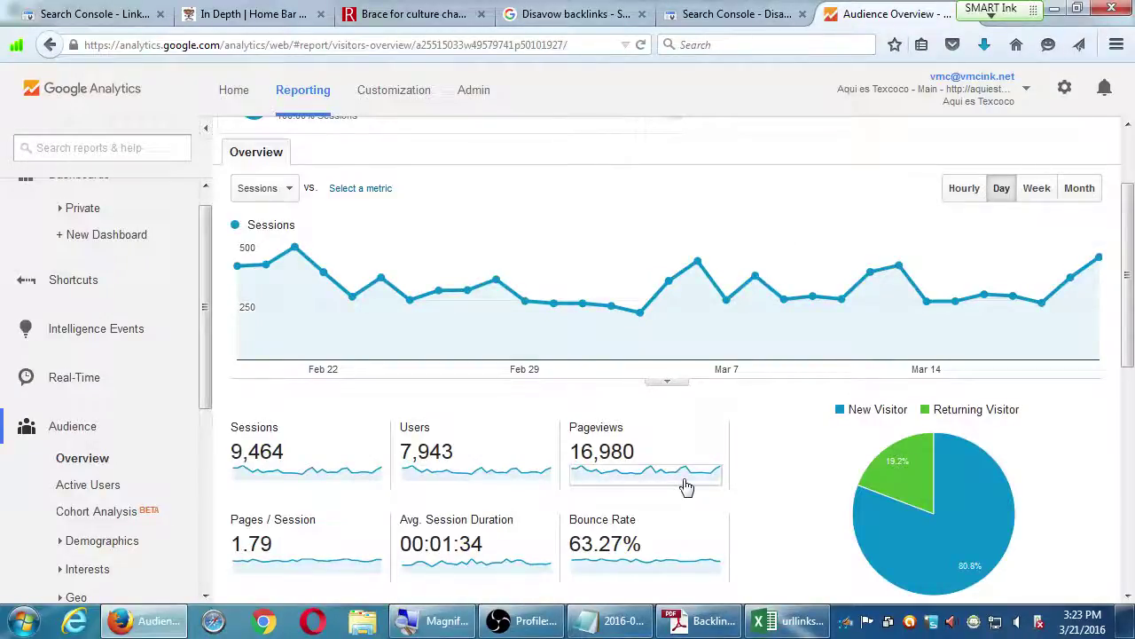
- Examine the audience breakdowns by language, country, city, browser, mobile operating system and mobile screen resolution
{"action": "scroll", "coordinate": [776, 467], "scroll_direction": "down", "scroll_amount": 10}
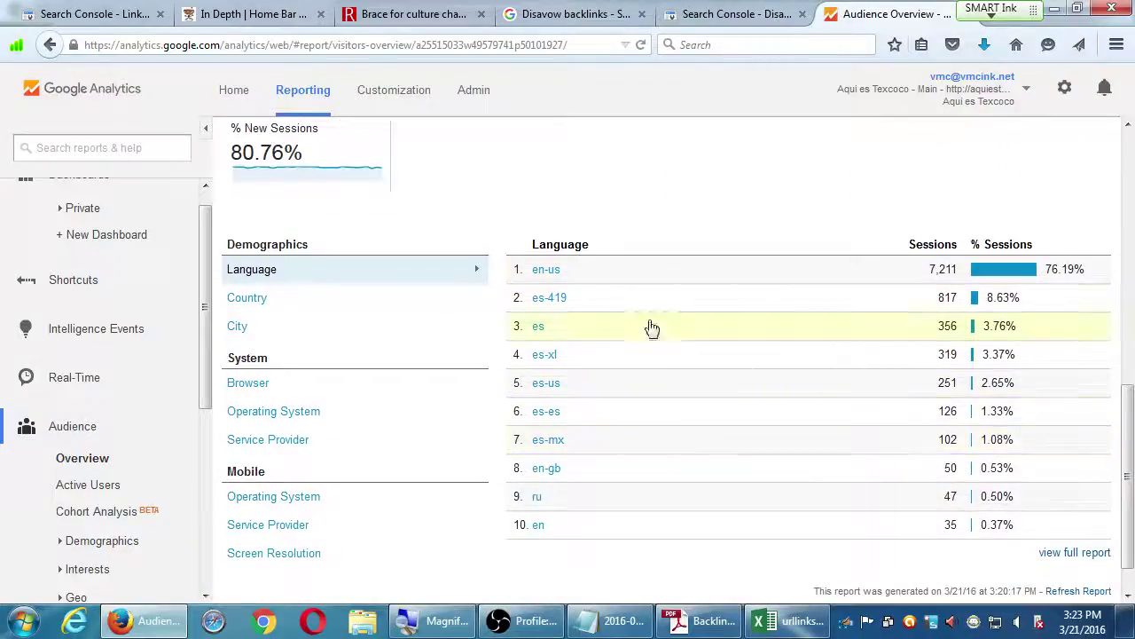
{"action": "left_click", "coordinate": [317, 299]}
{"action": "left_click", "coordinate": [252, 330]}
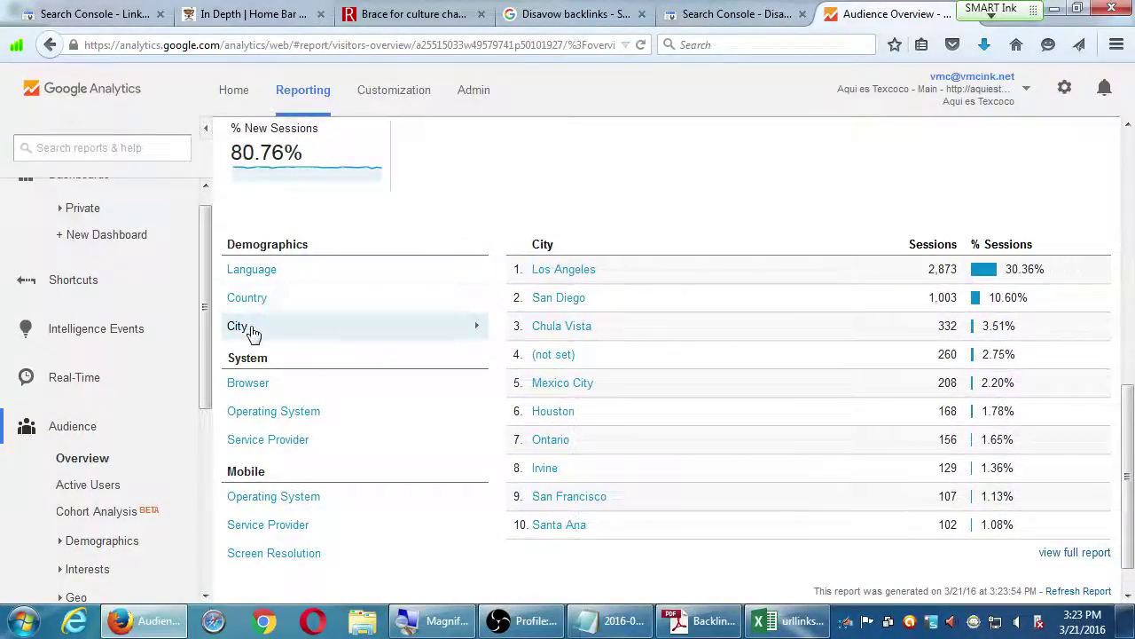
{"action": "left_click", "coordinate": [256, 386]}
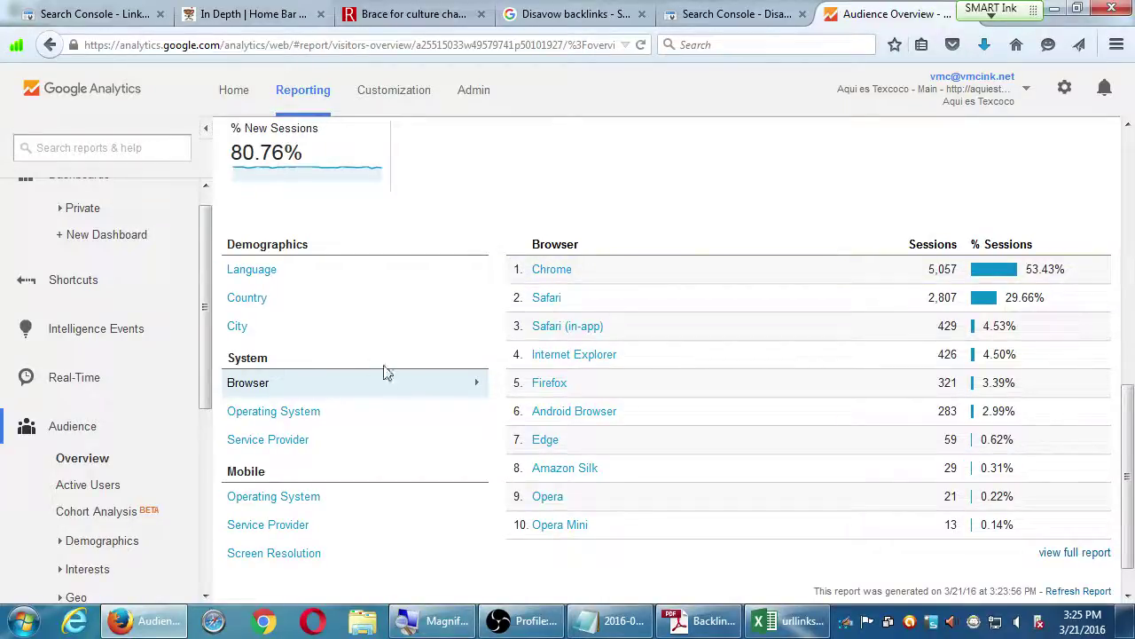
{"action": "scroll", "coordinate": [404, 379], "scroll_direction": "down", "scroll_amount": 1}
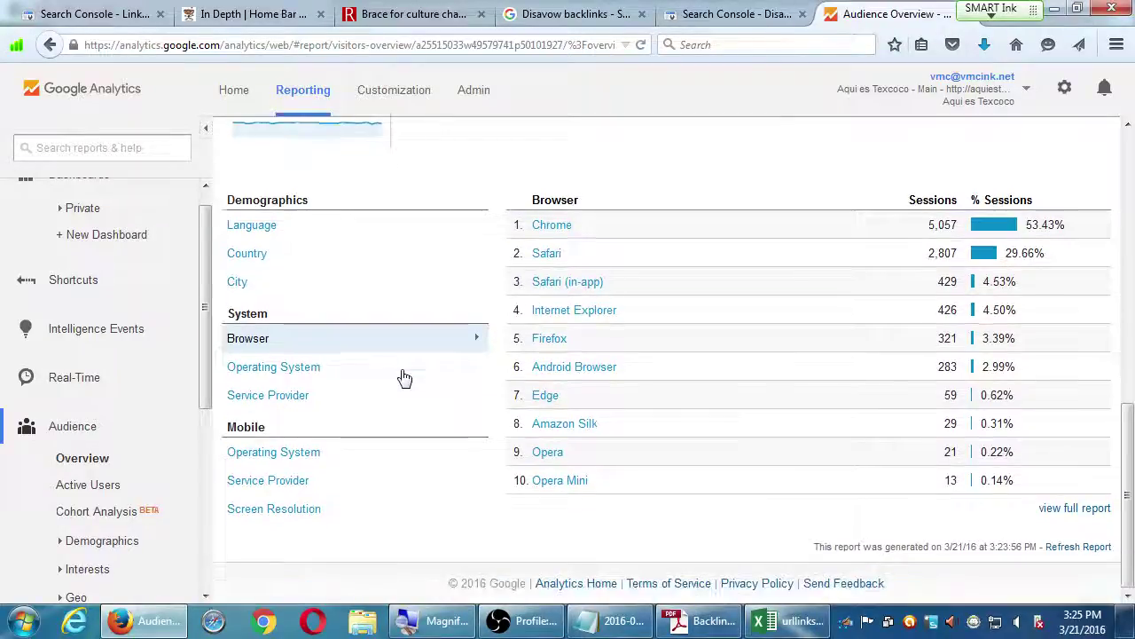
{"action": "left_click", "coordinate": [302, 452]}
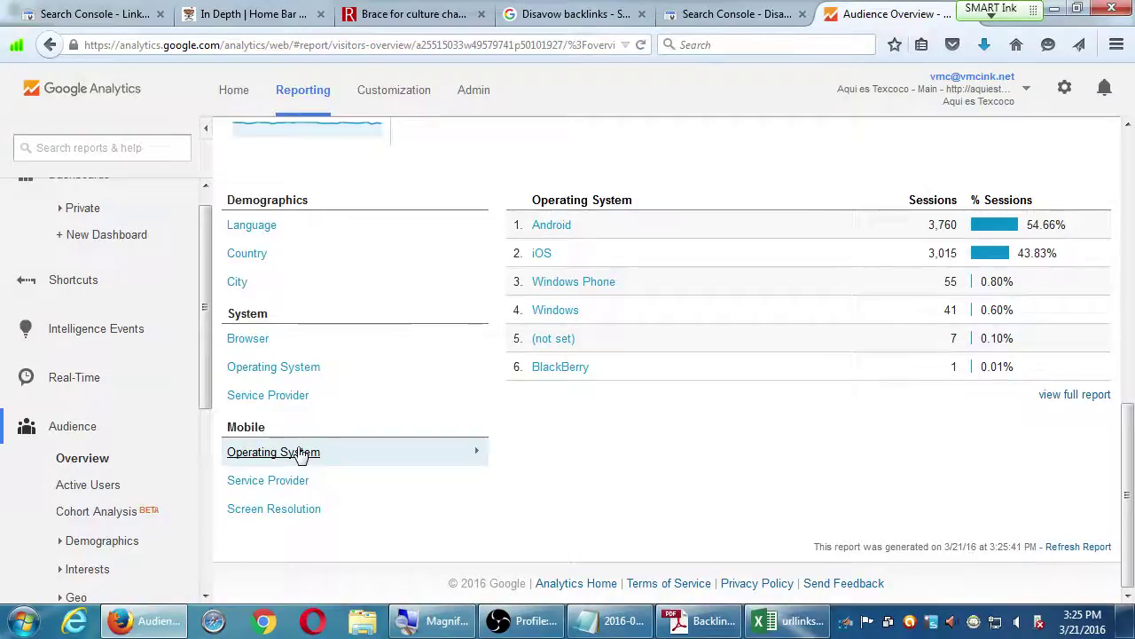
{"action": "left_click", "coordinate": [276, 509]}
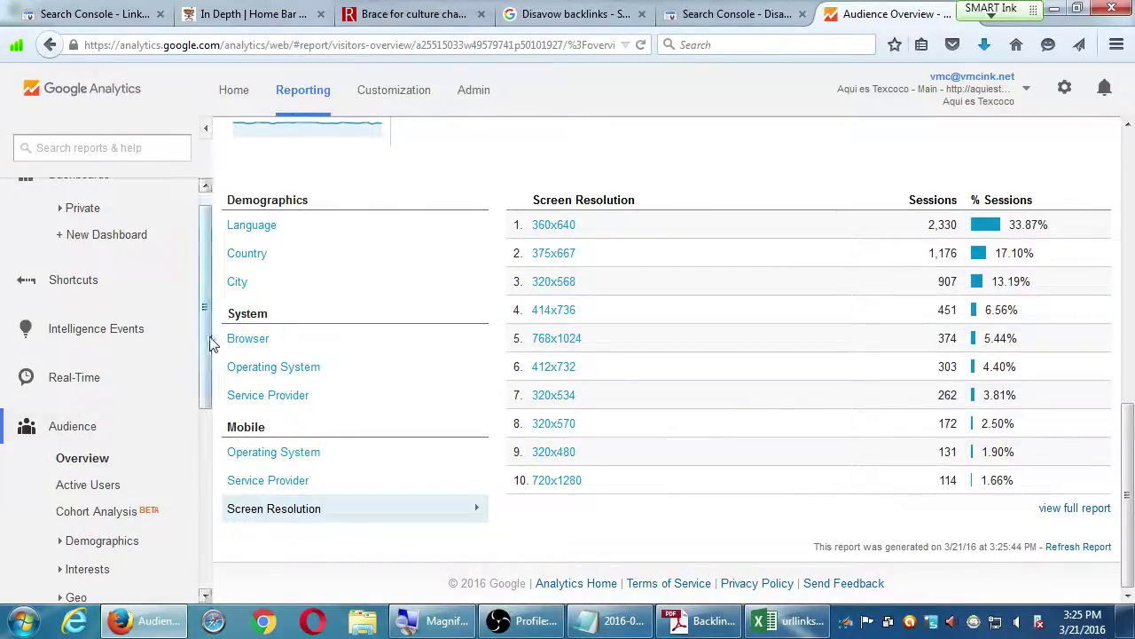
- Collapse the Audience reports and expand the Acquisition section to show its report groups
{"action": "scroll", "coordinate": [190, 426], "scroll_direction": "down", "scroll_amount": 3}
{"action": "left_click", "coordinate": [88, 286]}
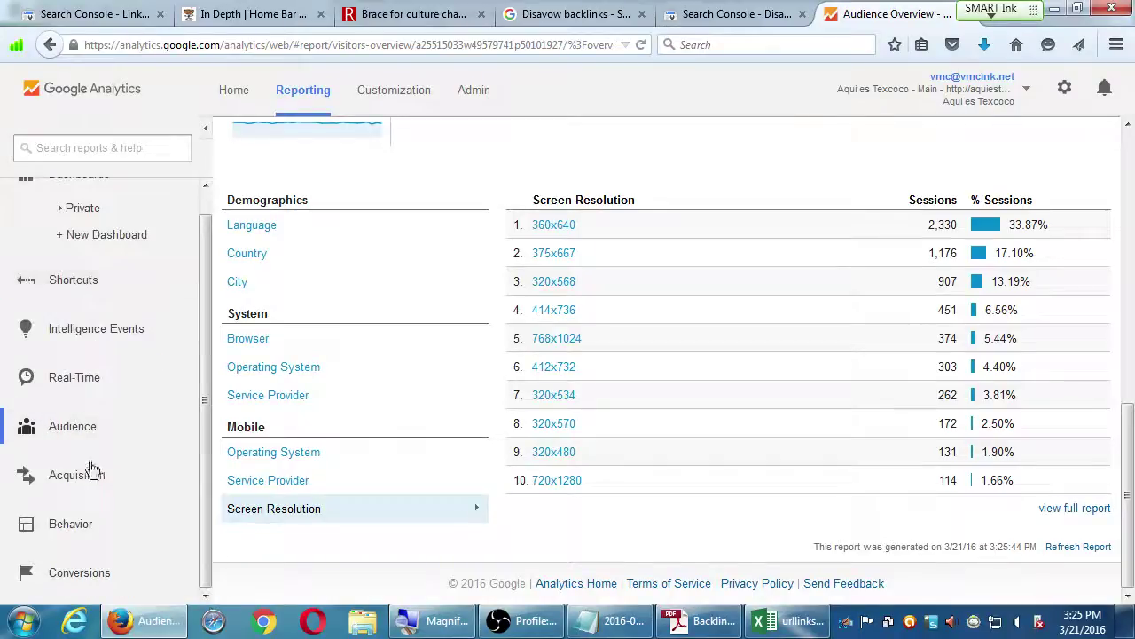
{"action": "left_click", "coordinate": [89, 478]}
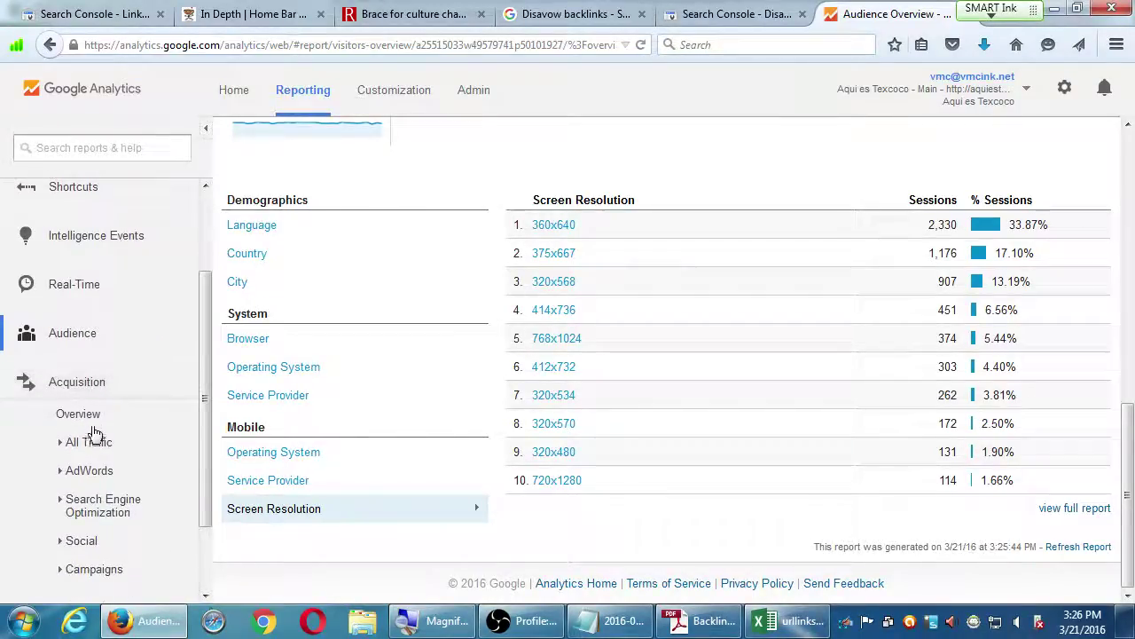
- Open the Acquisition overview and examine the top channels with their sessions, bounce rates and goal conversions
{"action": "left_click", "coordinate": [100, 413]}
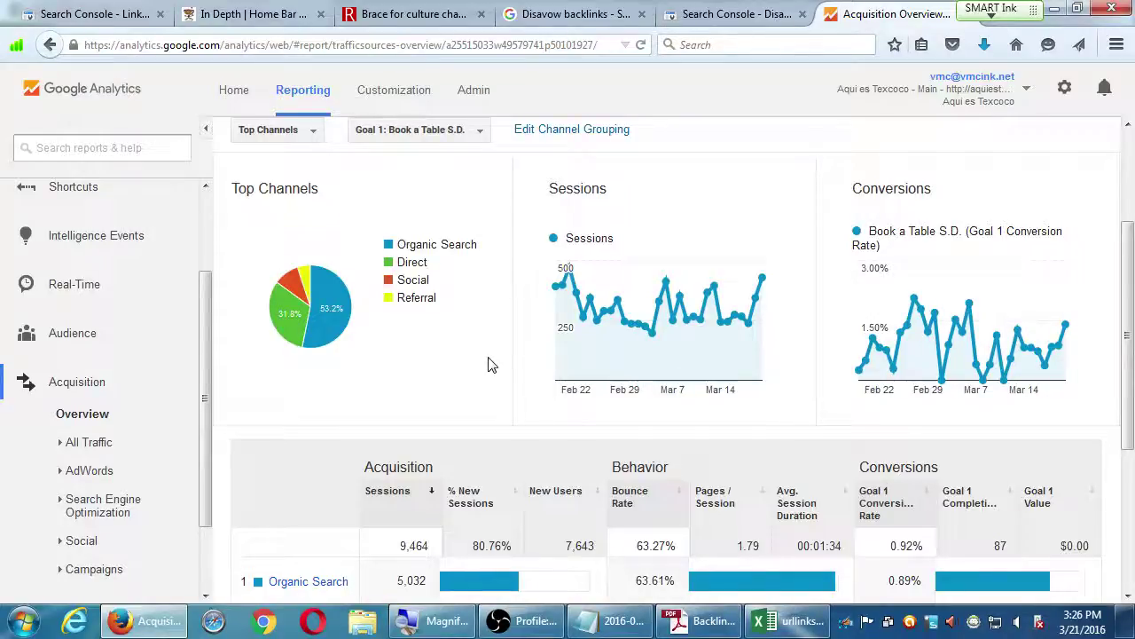
{"action": "scroll", "coordinate": [488, 363], "scroll_direction": "down", "scroll_amount": 2}
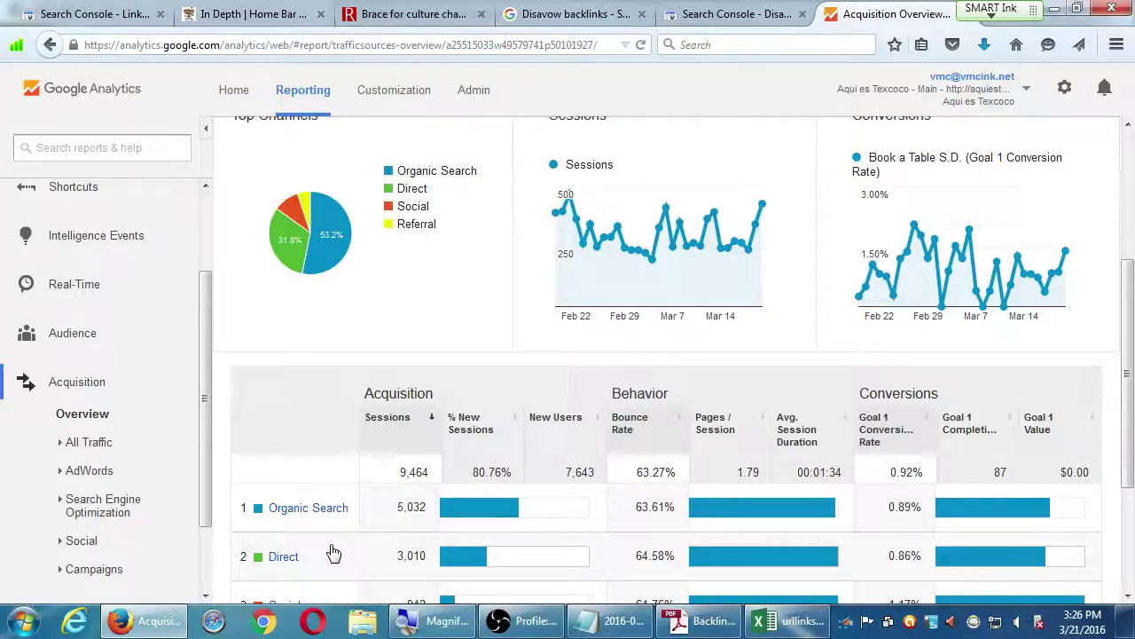
{"action": "scroll", "coordinate": [333, 552], "scroll_direction": "down", "scroll_amount": 2}
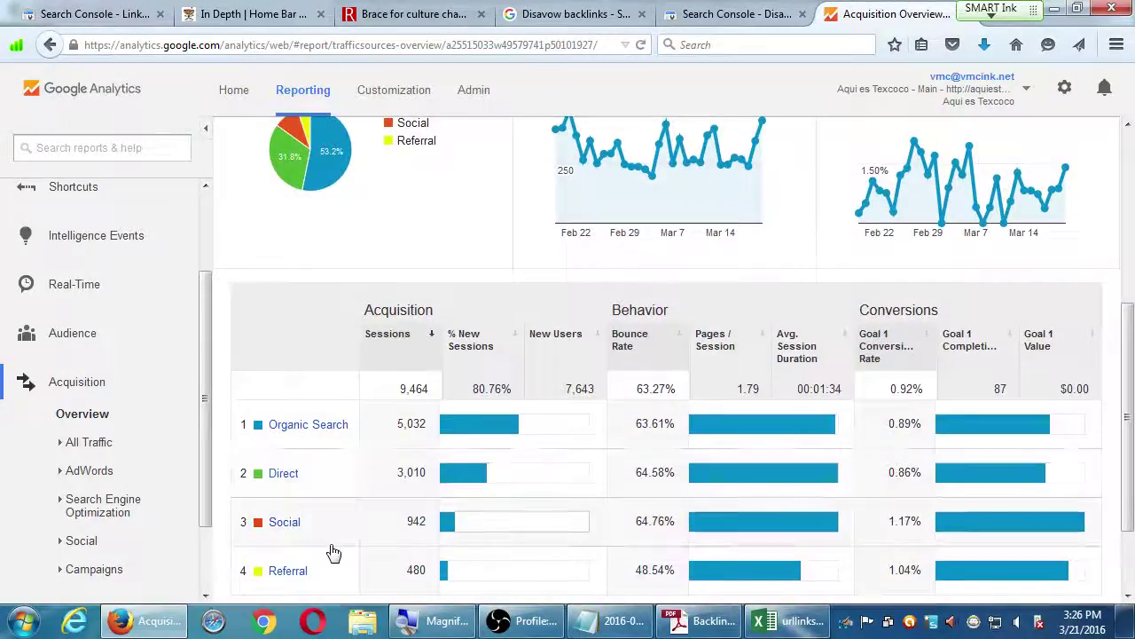
{"action": "scroll", "coordinate": [333, 552], "scroll_direction": "down", "scroll_amount": 1}
{"action": "scroll", "coordinate": [333, 552], "scroll_direction": "up", "scroll_amount": 1}
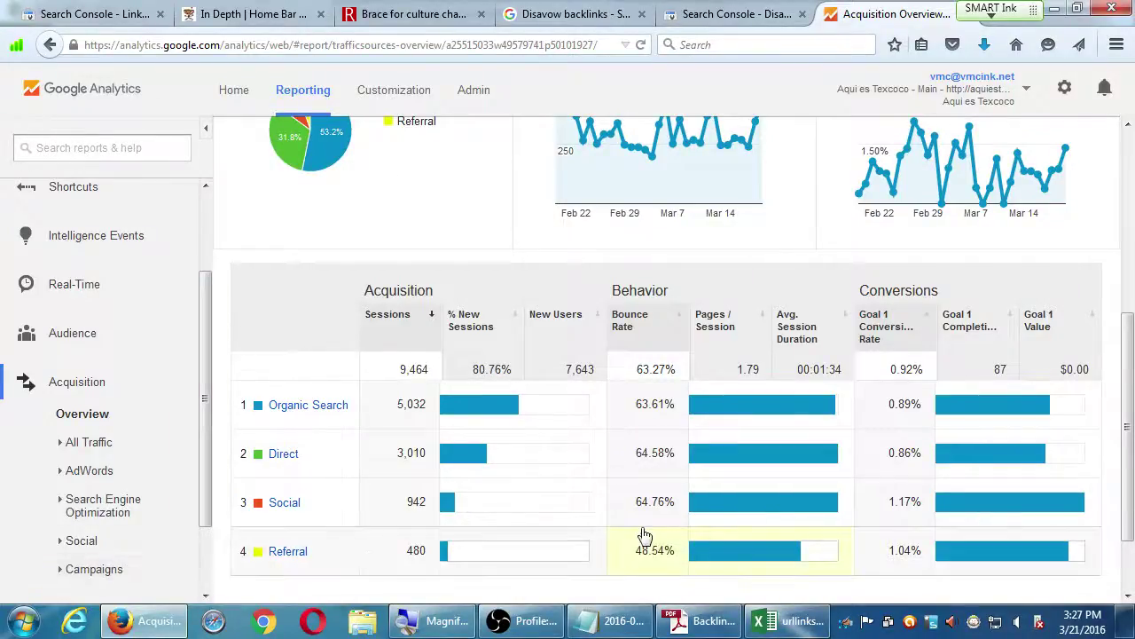
- Consult the Google Analytics instructions in the Backlinks Strategy document and expand the All Traffic reports under Acquisition
{"action": "left_click", "coordinate": [703, 620]}
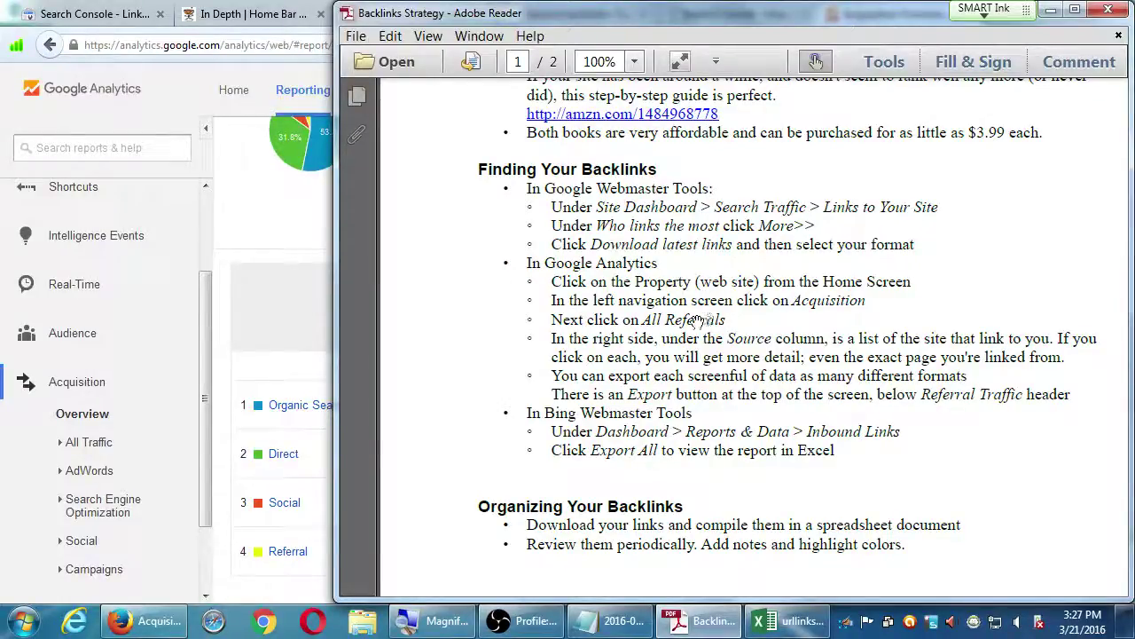
{"action": "scroll", "coordinate": [696, 321], "scroll_direction": "down", "scroll_amount": 1}
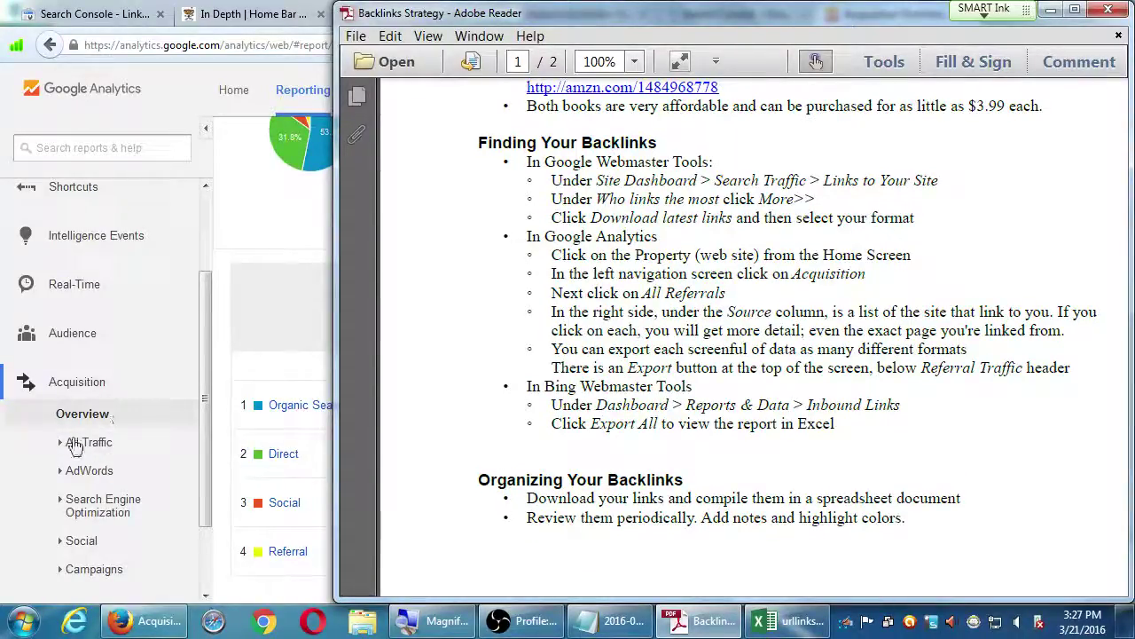
{"action": "left_click", "coordinate": [71, 442]}
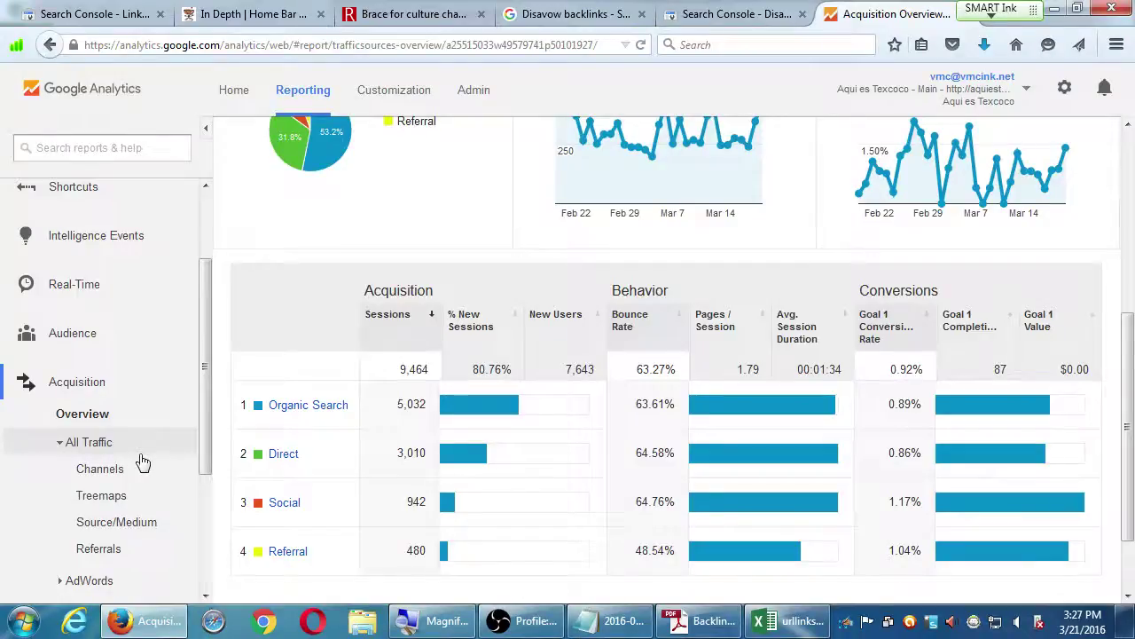
{"action": "key", "text": "alt+Tab"}
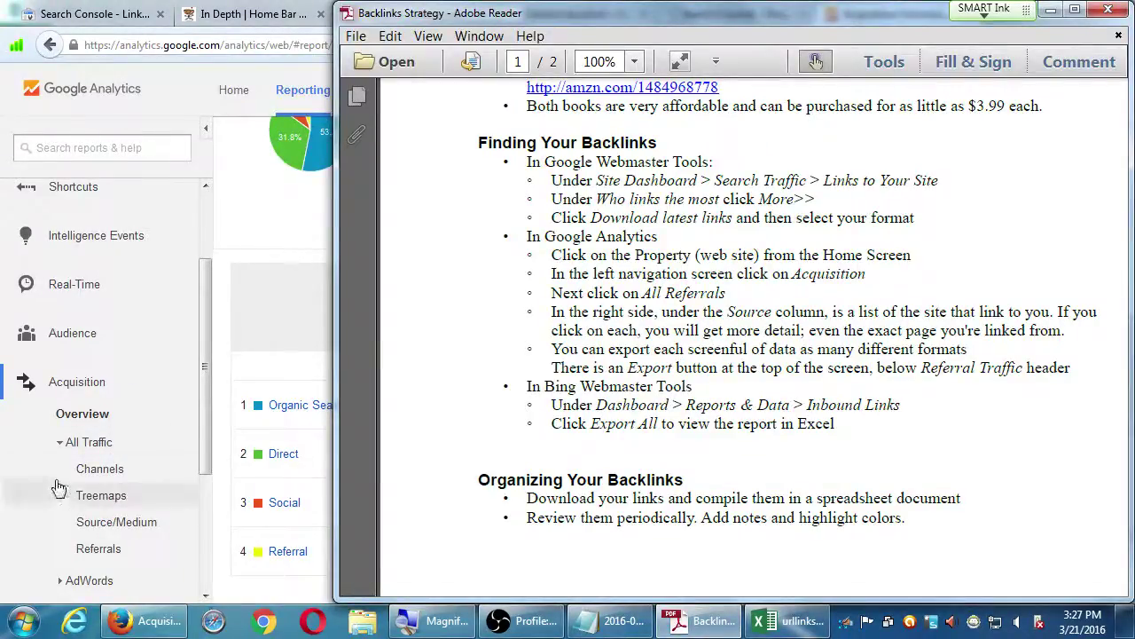
- Open the Channels report under All Traffic and examine the table of default channel groupings
{"action": "left_click", "coordinate": [89, 470]}
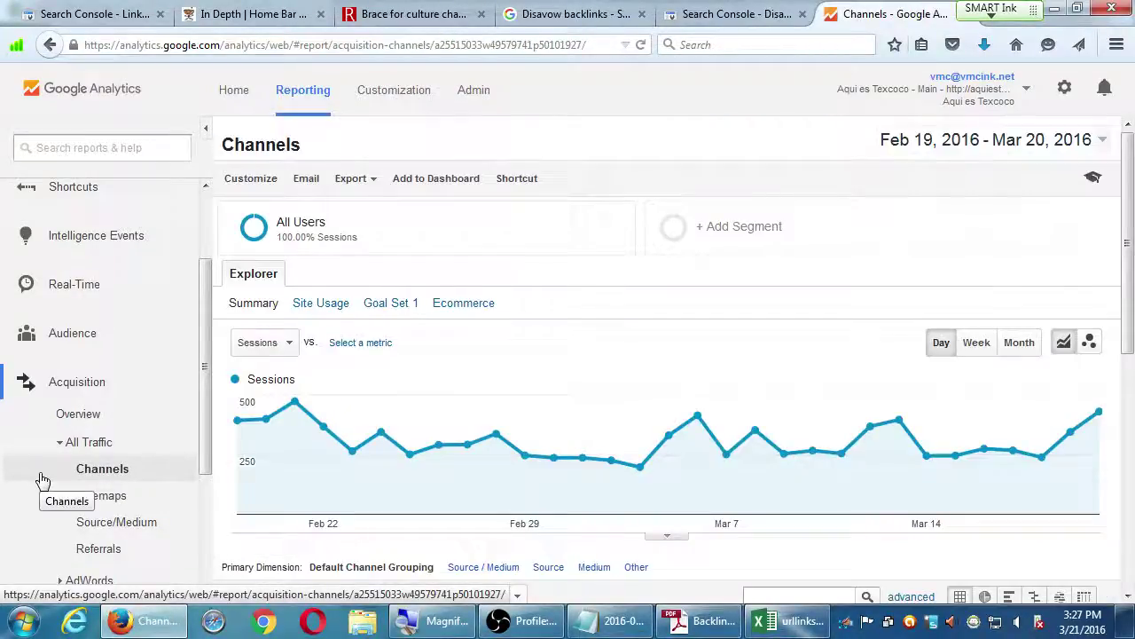
{"action": "scroll", "coordinate": [44, 481], "scroll_direction": "down", "scroll_amount": 3}
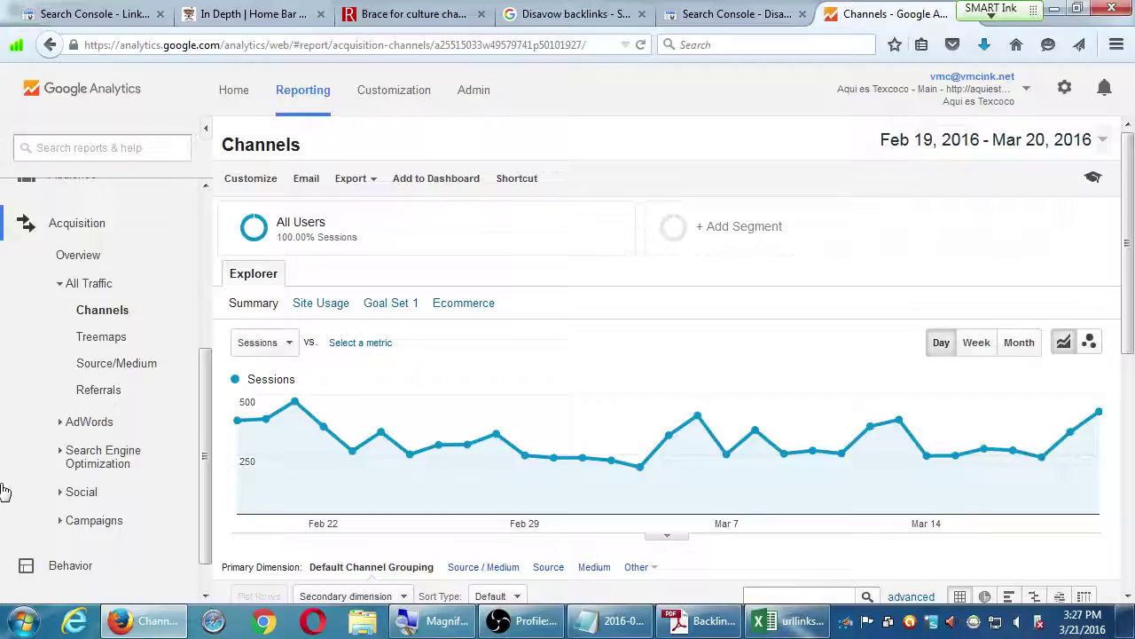
{"action": "scroll", "coordinate": [53, 434], "scroll_direction": "up", "scroll_amount": 1}
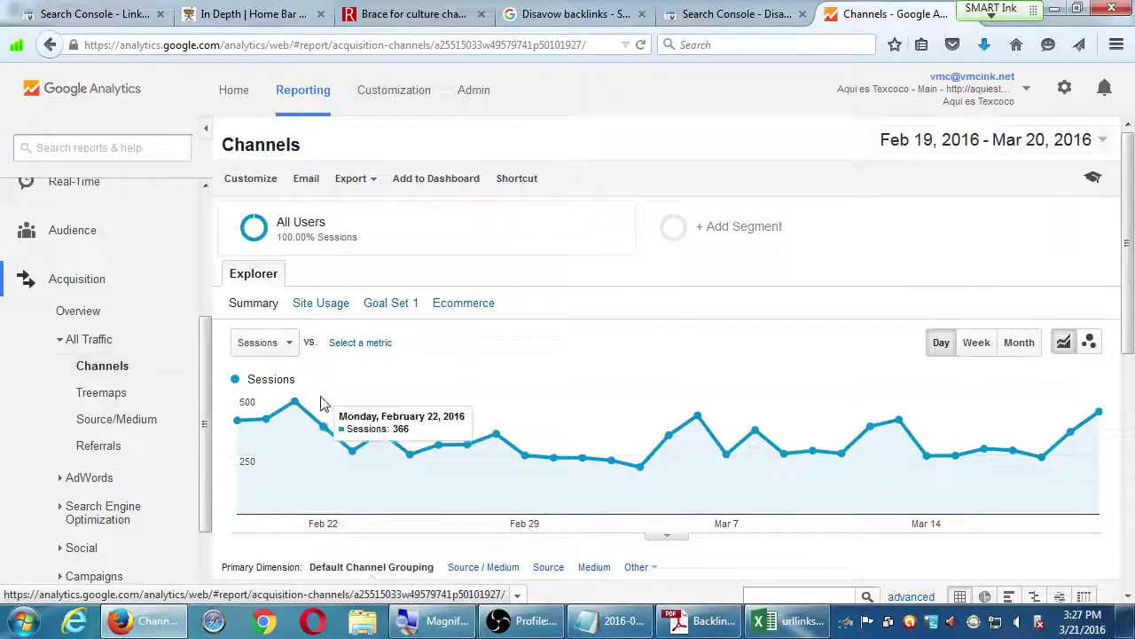
{"action": "scroll", "coordinate": [323, 400], "scroll_direction": "down", "scroll_amount": 5}
{"action": "scroll", "coordinate": [299, 393], "scroll_direction": "down", "scroll_amount": 3}
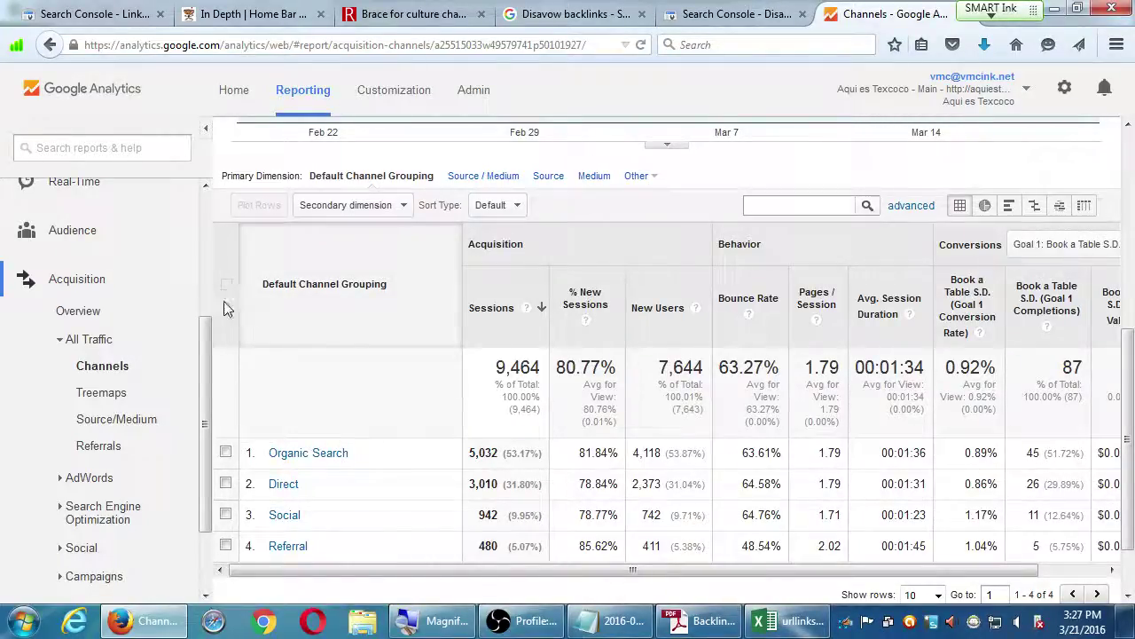
- Open the Source/Medium report, examine the traffic sources and go to the second page of rows
{"action": "left_click", "coordinate": [128, 424]}
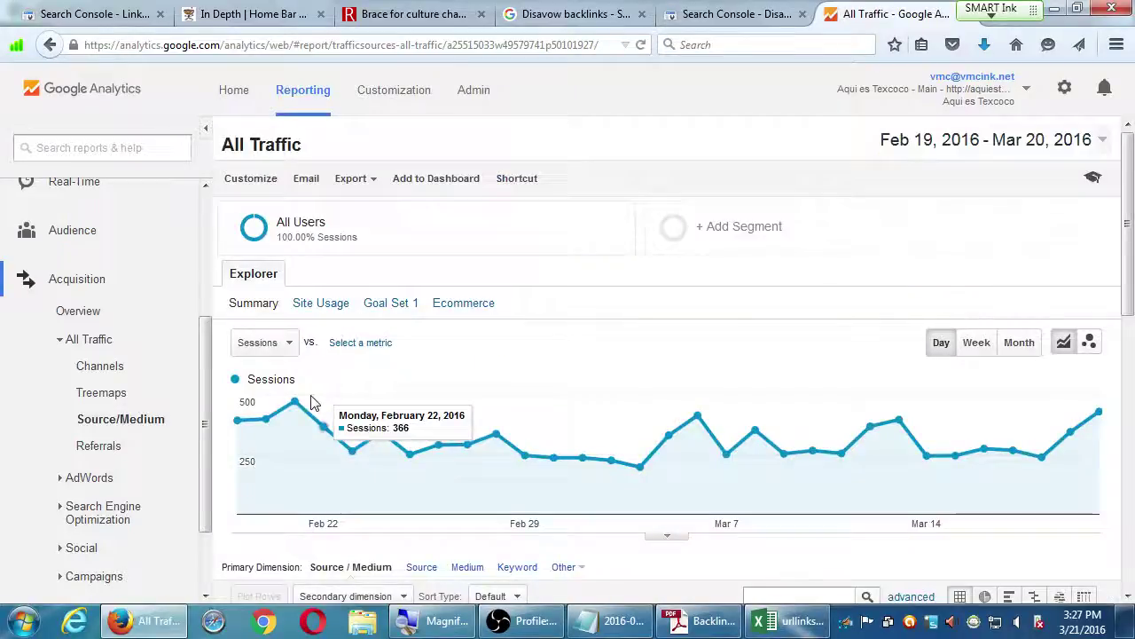
{"action": "scroll", "coordinate": [301, 404], "scroll_direction": "down", "scroll_amount": 5}
{"action": "scroll", "coordinate": [299, 400], "scroll_direction": "down", "scroll_amount": 3}
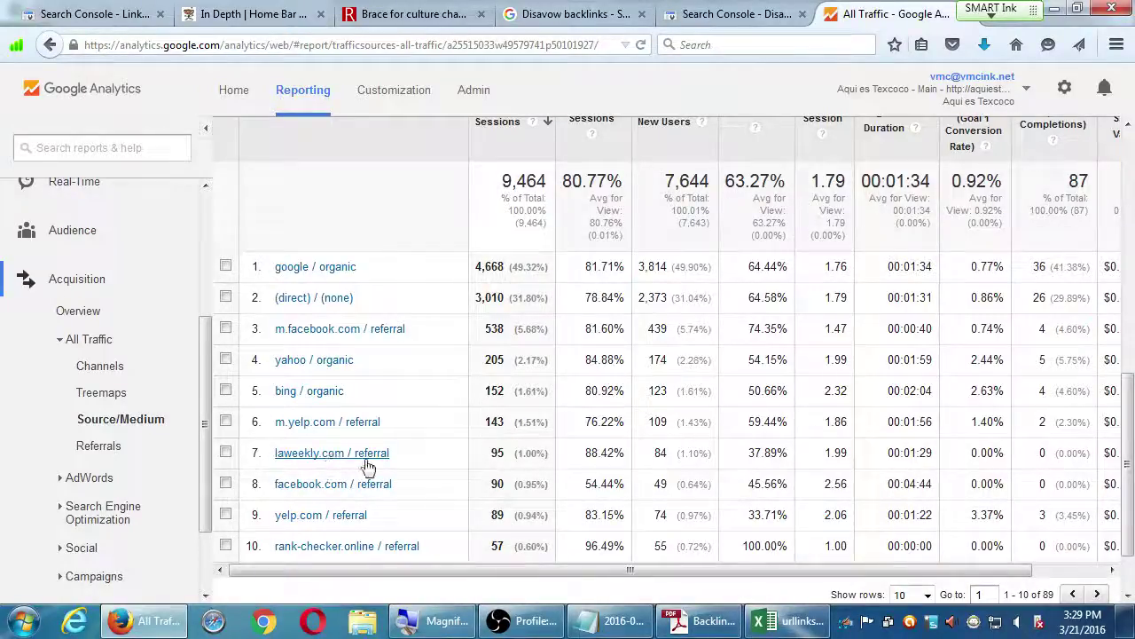
{"action": "left_click", "coordinate": [1097, 594]}
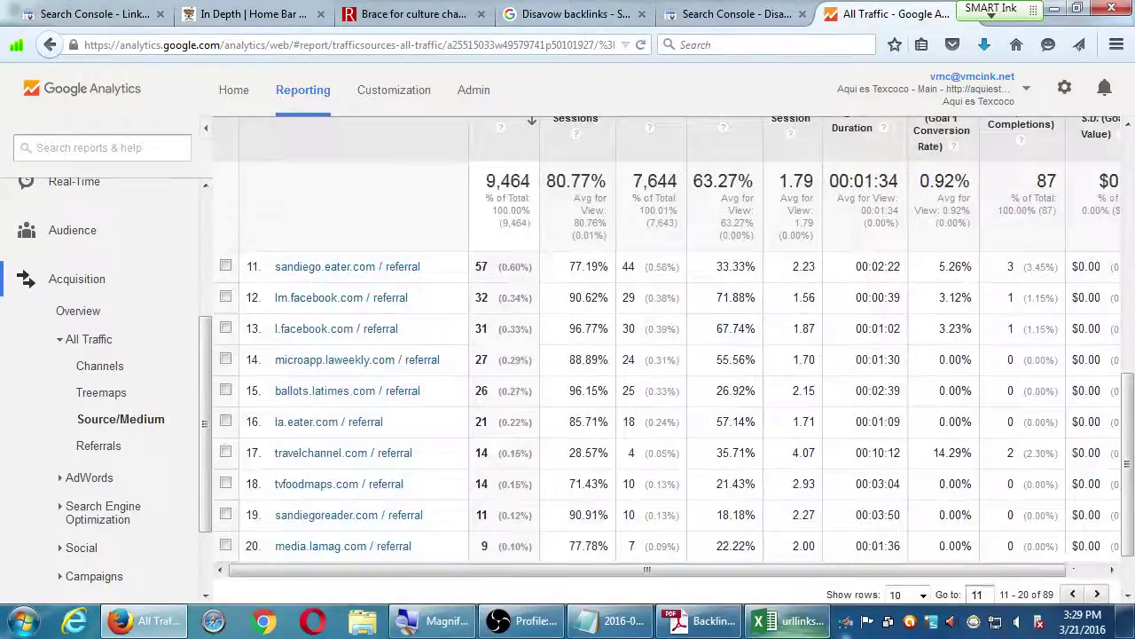
- Switch to the Backlinks Strategy document and reread the Google Analytics part of Finding Your Backlinks
{"action": "left_click", "coordinate": [701, 621]}
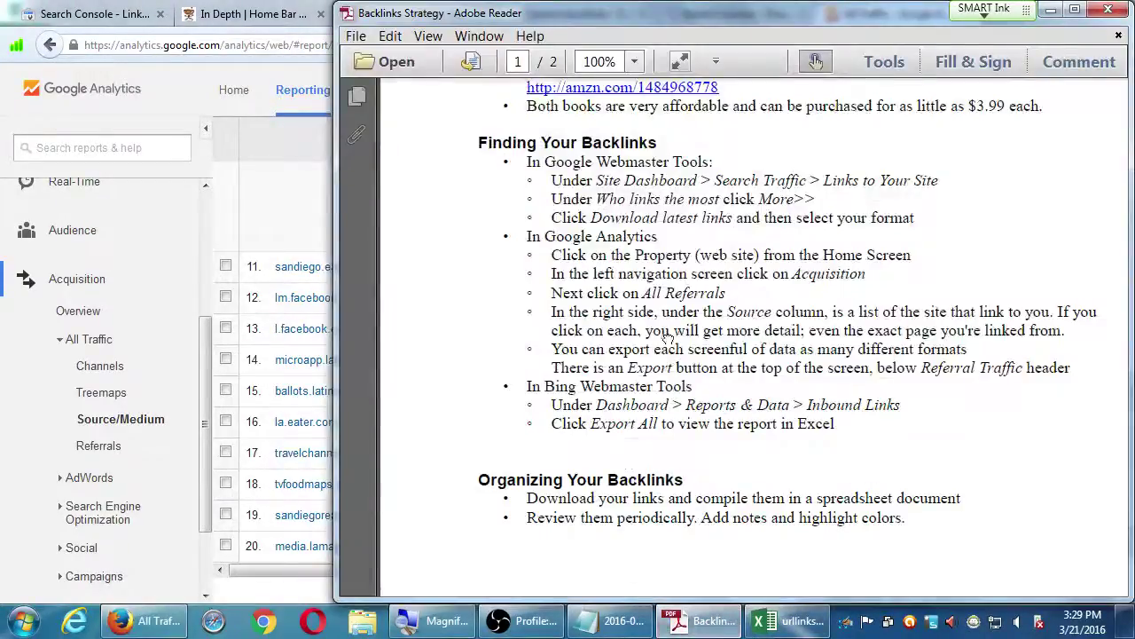
{"action": "left_click_drag", "start_coordinate": [662, 358], "coordinate": [624, 381]}
{"action": "left_click_drag", "start_coordinate": [556, 300], "coordinate": [581, 282]}
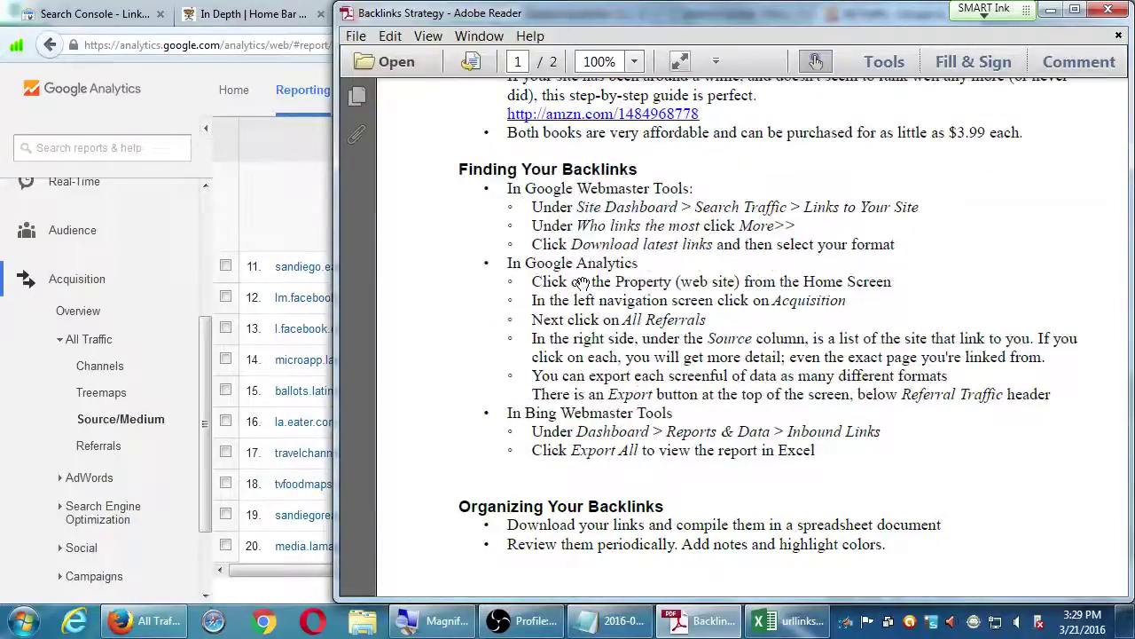
- Return to the All Traffic report in the browser, check the available export formats and close the list without exporting
{"action": "left_click", "coordinate": [282, 226]}
{"action": "scroll", "coordinate": [477, 379], "scroll_direction": "up", "scroll_amount": 5}
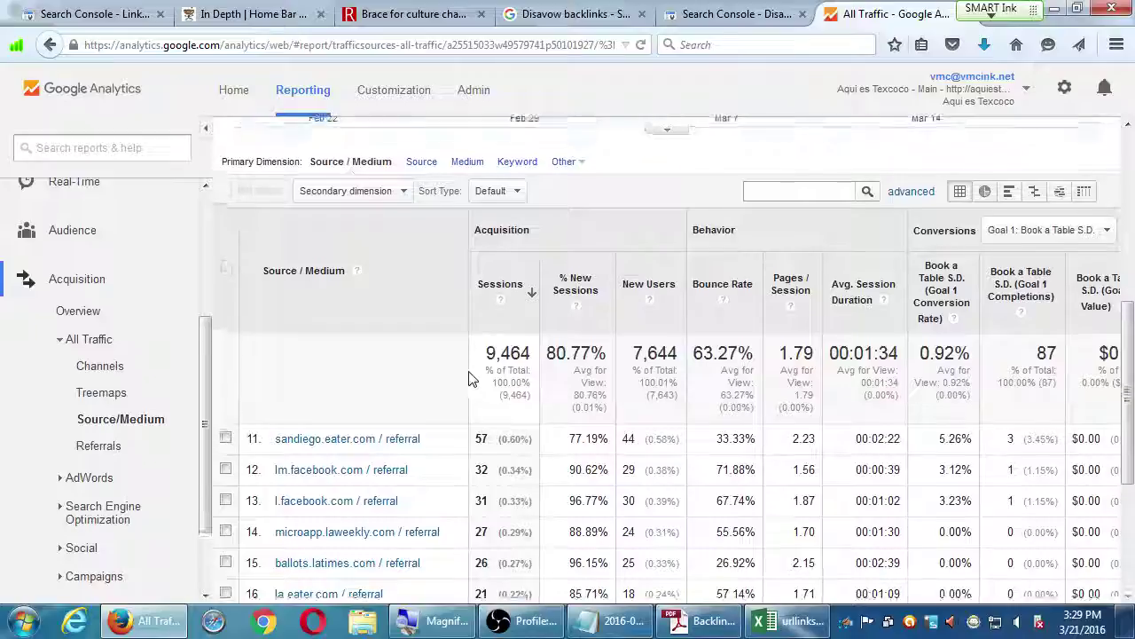
{"action": "scroll", "coordinate": [470, 379], "scroll_direction": "up", "scroll_amount": 4}
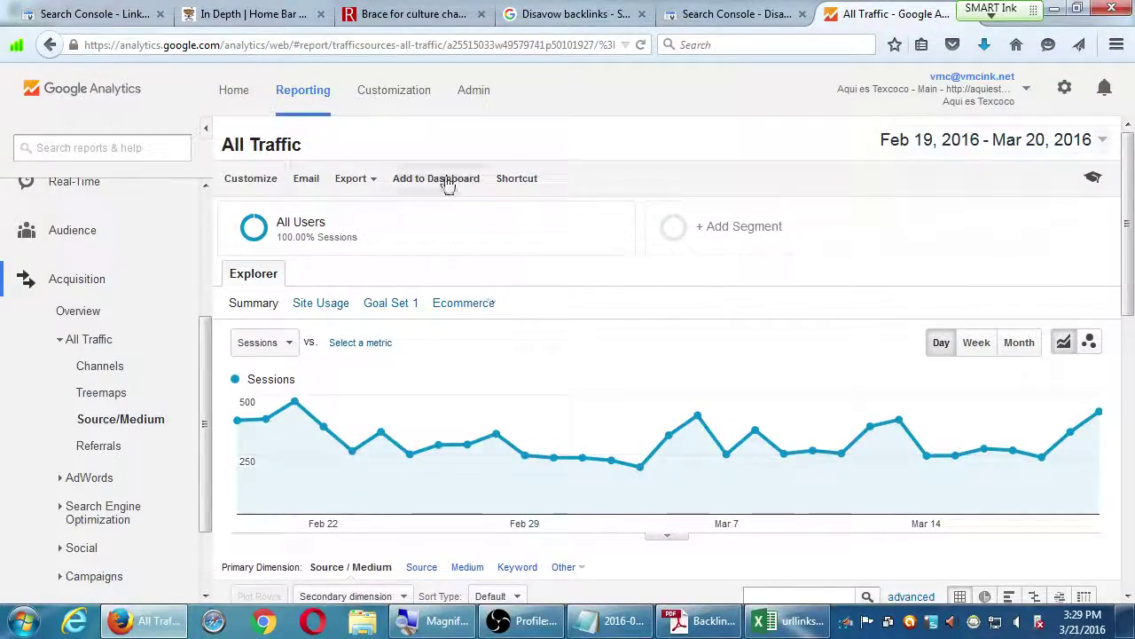
{"action": "left_click", "coordinate": [366, 194]}
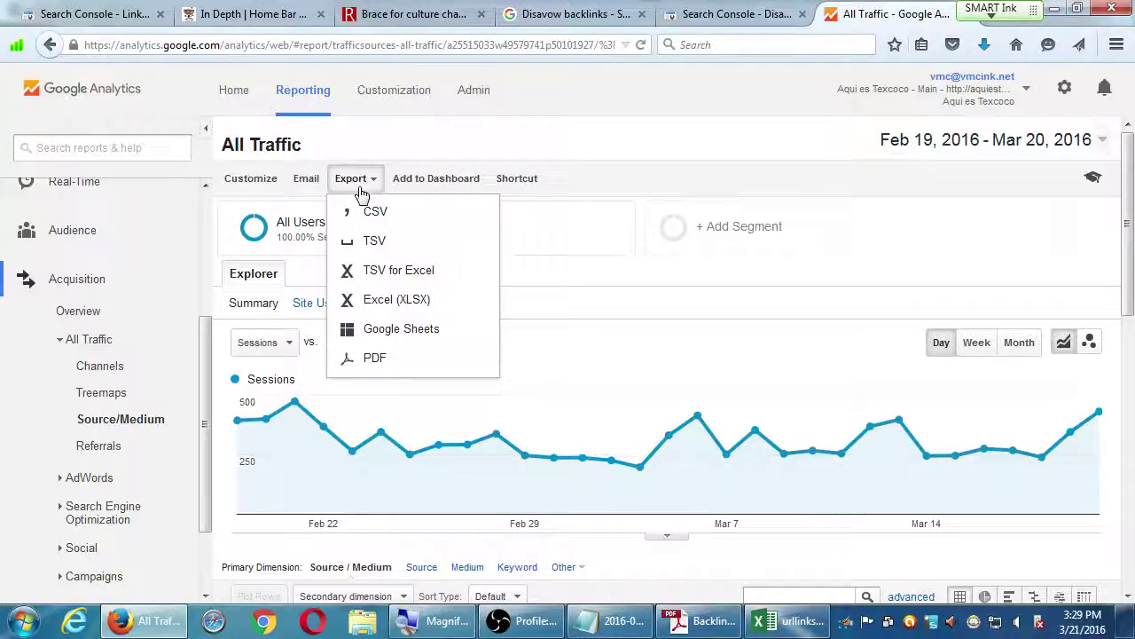
{"action": "left_click", "coordinate": [807, 165]}
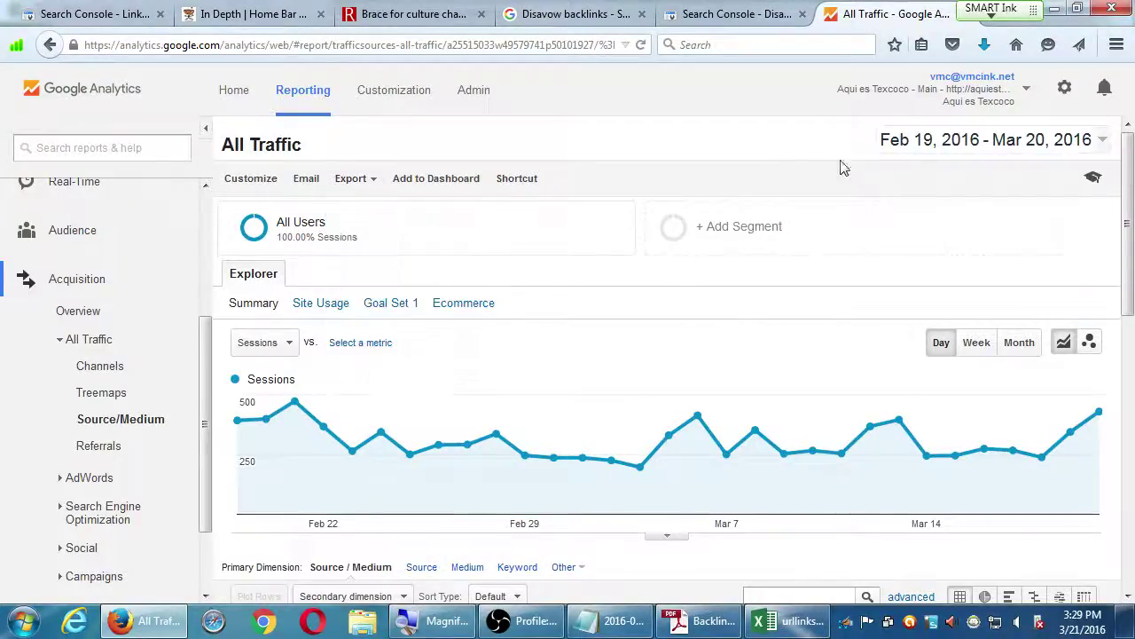
- View the travelchannel.com referral details, return to the source list and open the sandiego.eater.com referral details
{"action": "scroll", "coordinate": [807, 166], "scroll_direction": "down", "scroll_amount": 8}
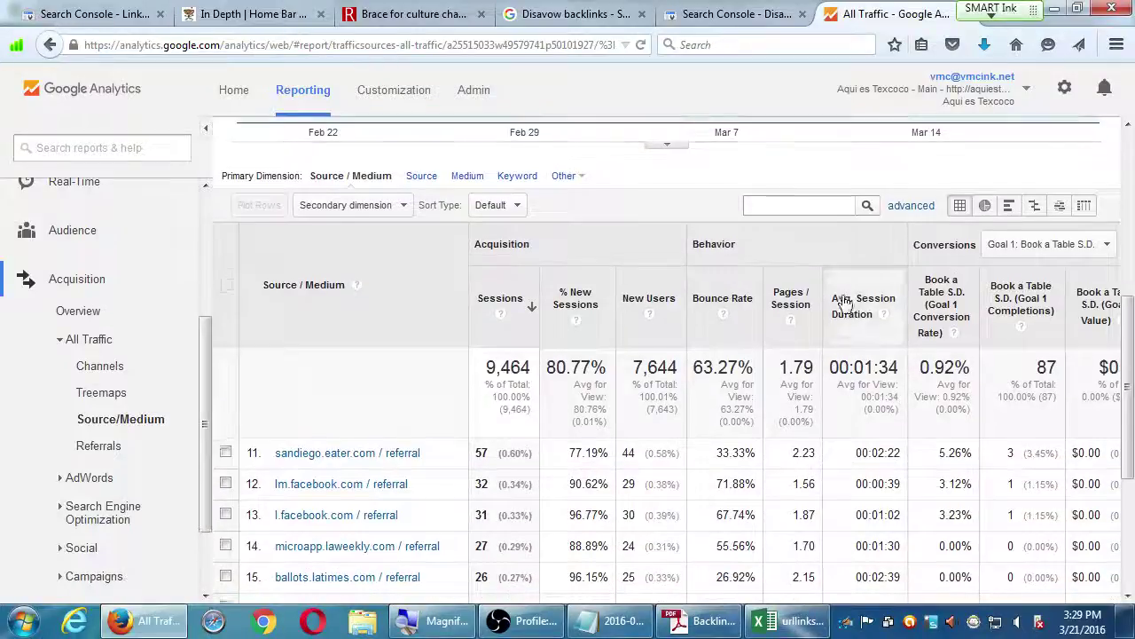
{"action": "scroll", "coordinate": [844, 301], "scroll_direction": "down", "scroll_amount": 2}
{"action": "scroll", "coordinate": [563, 496], "scroll_direction": "down", "scroll_amount": 1}
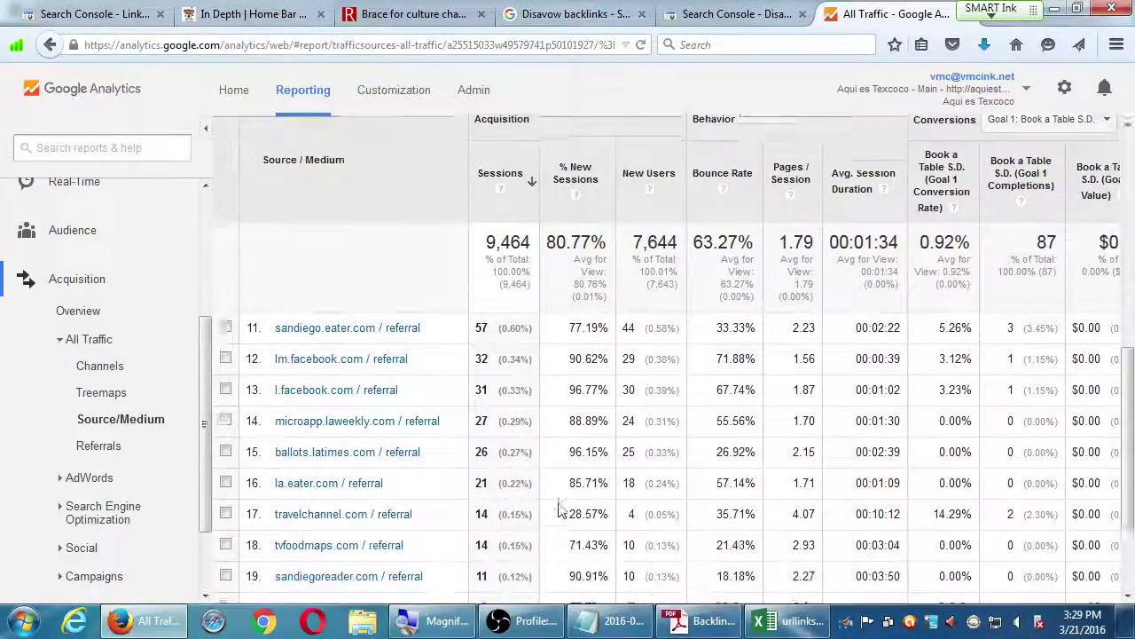
{"action": "scroll", "coordinate": [559, 510], "scroll_direction": "down", "scroll_amount": 2}
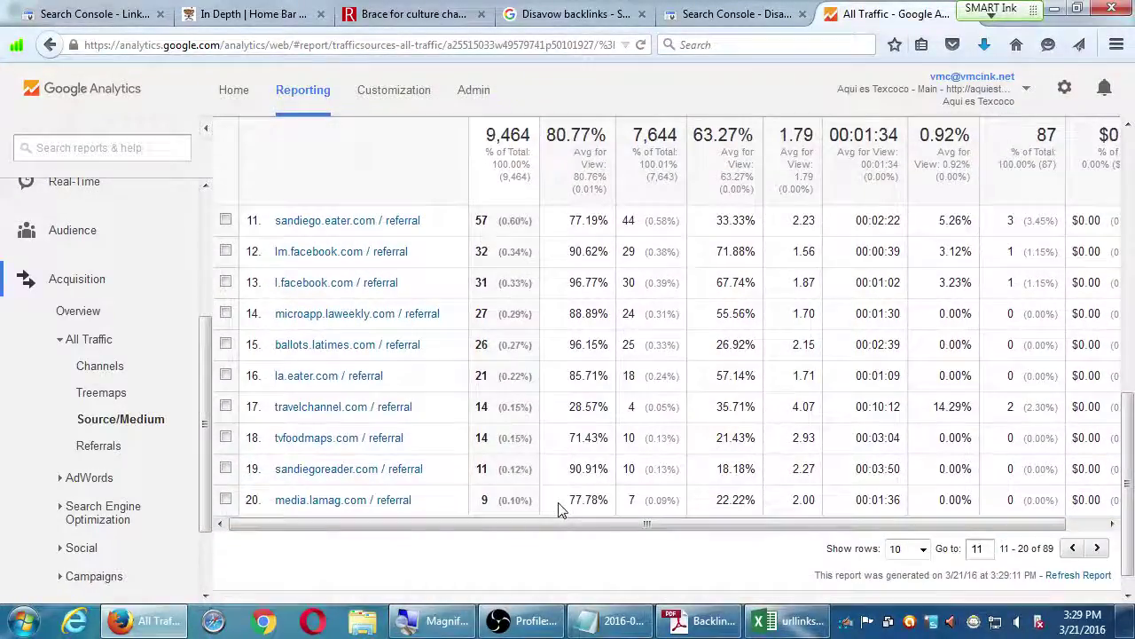
{"action": "left_click", "coordinate": [337, 408]}
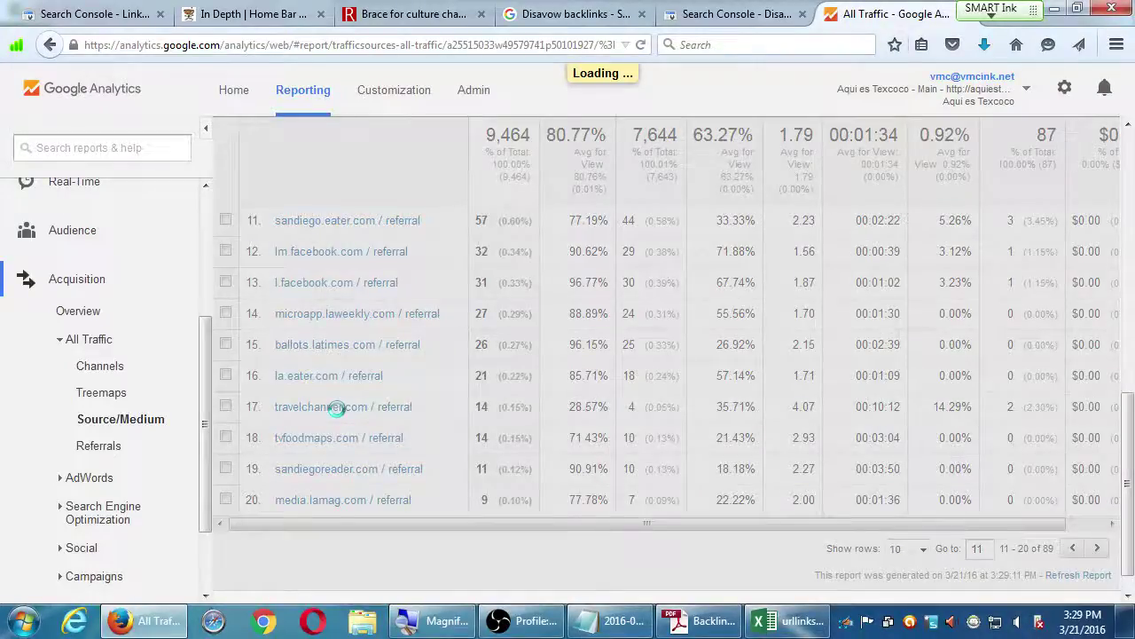
{"action": "scroll", "coordinate": [344, 417], "scroll_direction": "down", "scroll_amount": 3}
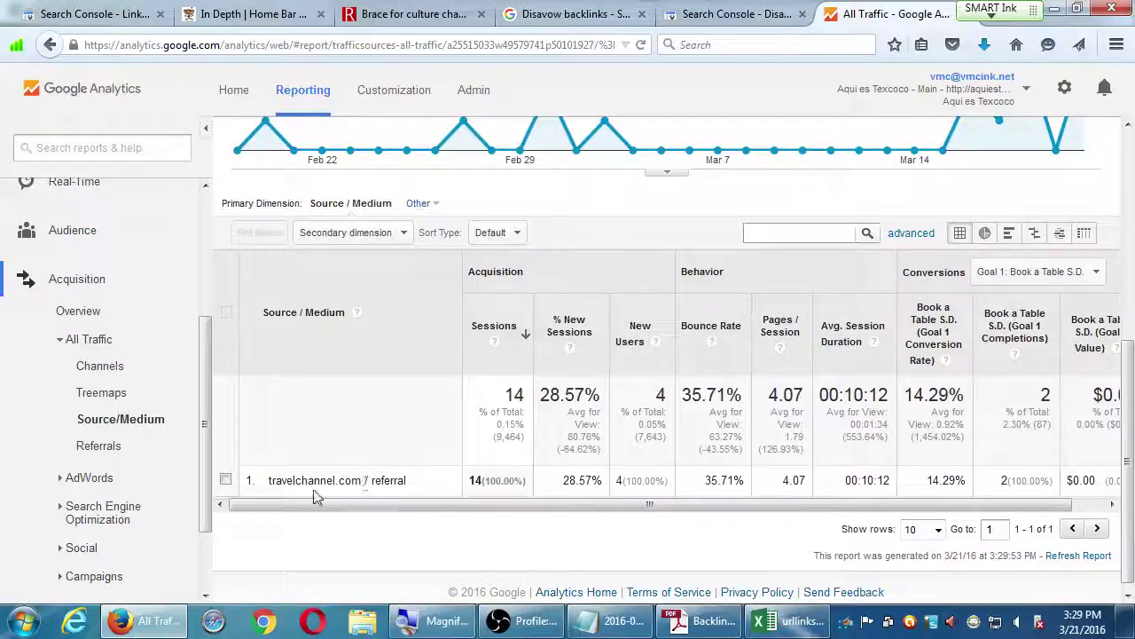
{"action": "left_click", "coordinate": [393, 480]}
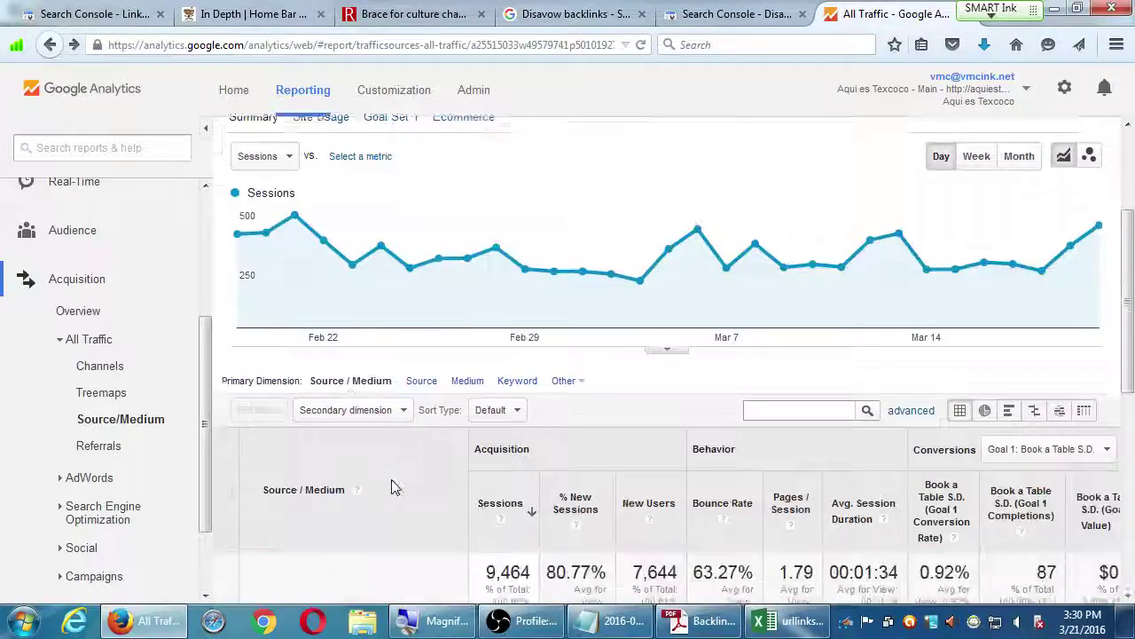
{"action": "scroll", "coordinate": [394, 487], "scroll_direction": "down", "scroll_amount": 5}
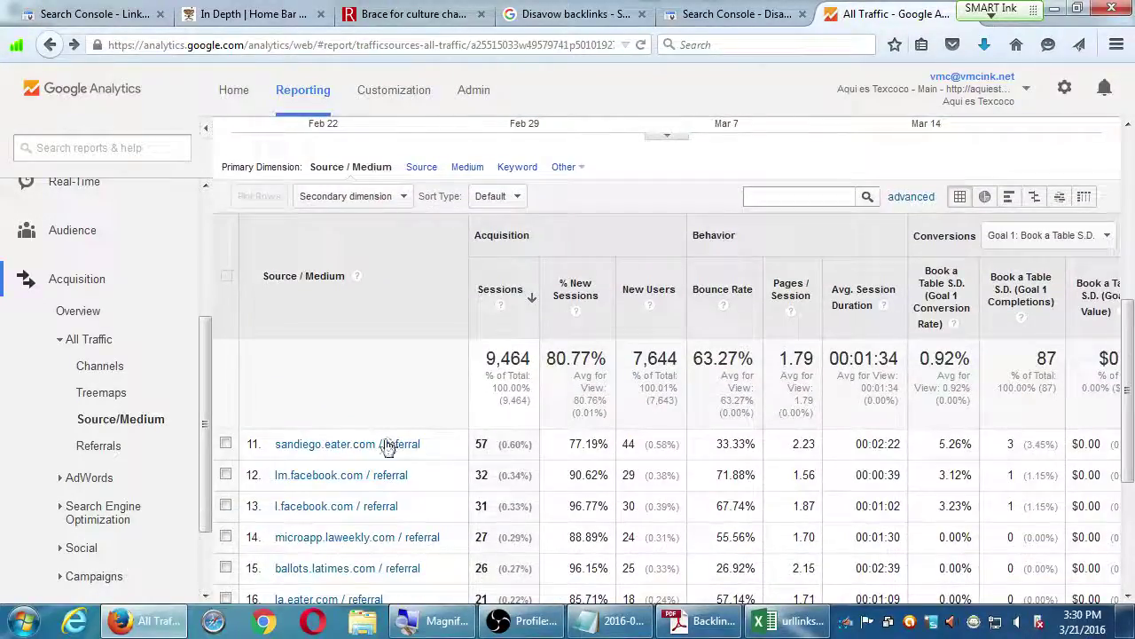
{"action": "left_click", "coordinate": [383, 444]}
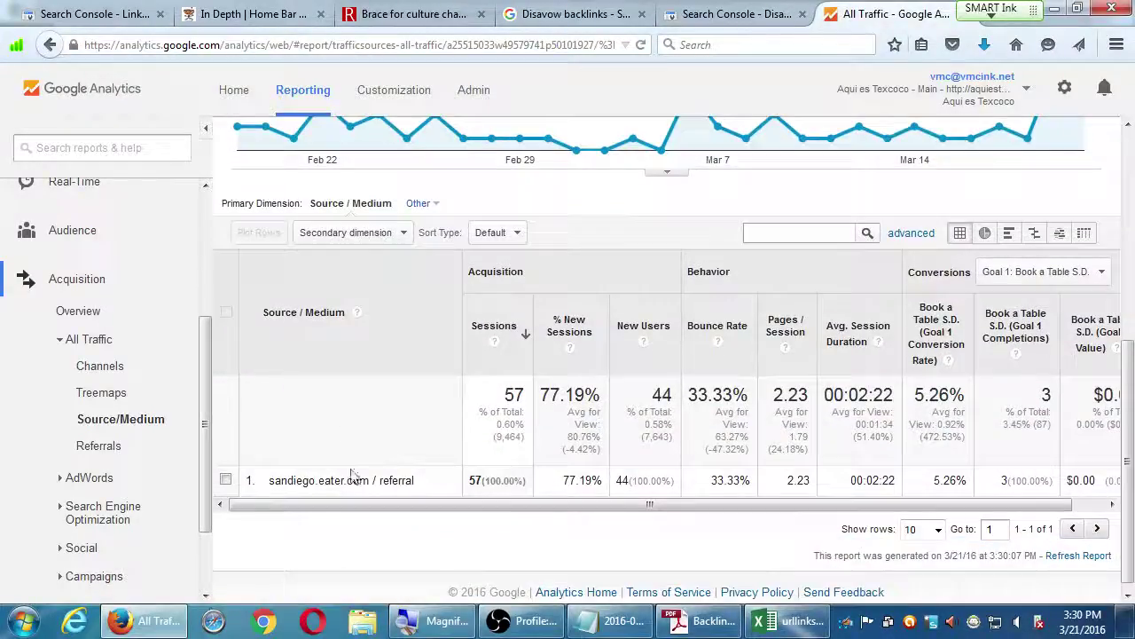
- Reopen the Channels report and examine the table across to the Book a Table S.D. goal conversion columns
{"action": "left_click", "coordinate": [118, 377]}
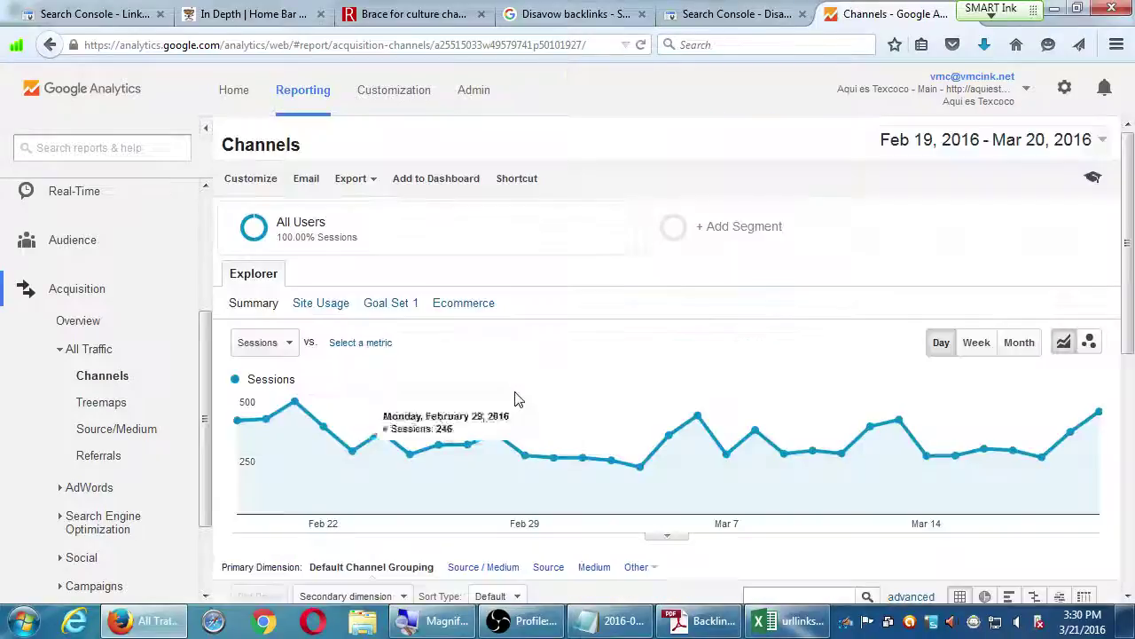
{"action": "scroll", "coordinate": [514, 395], "scroll_direction": "down", "scroll_amount": 5}
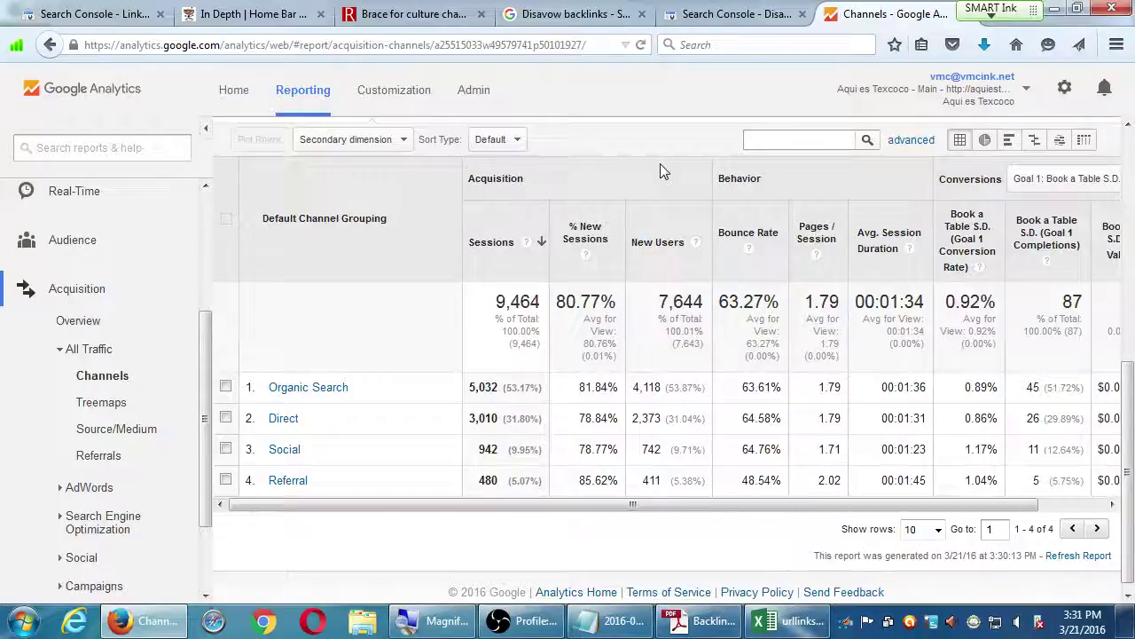
{"action": "left_click", "coordinate": [1073, 505]}
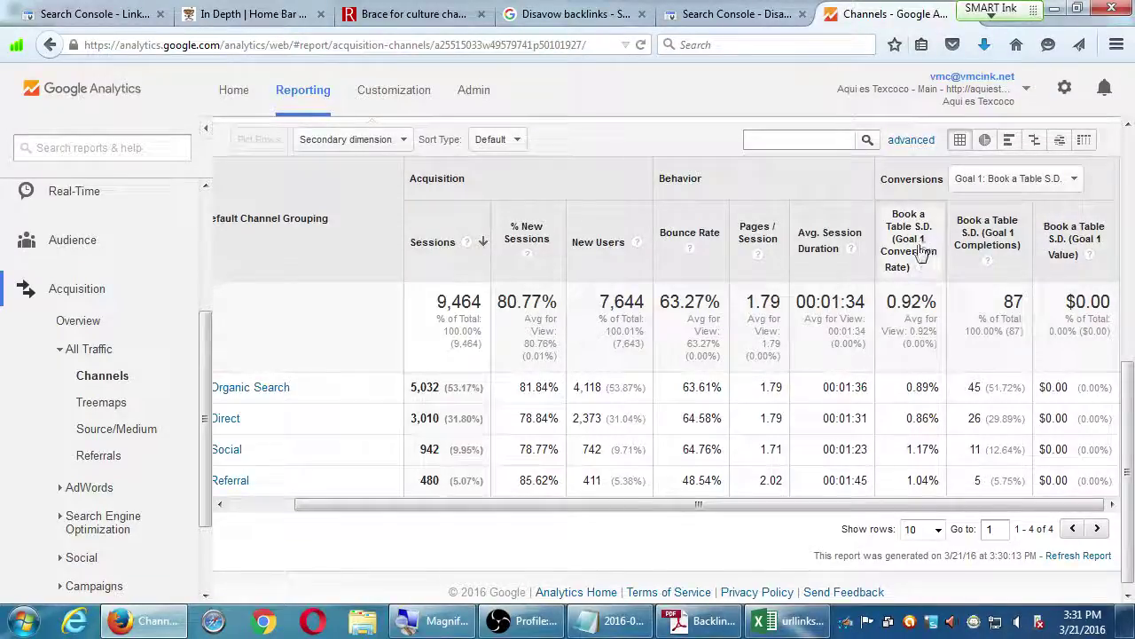
- Look up where Goals are managed in the view's administration settings, and return to the Channels report's conversion figures
{"action": "left_click", "coordinate": [474, 92]}
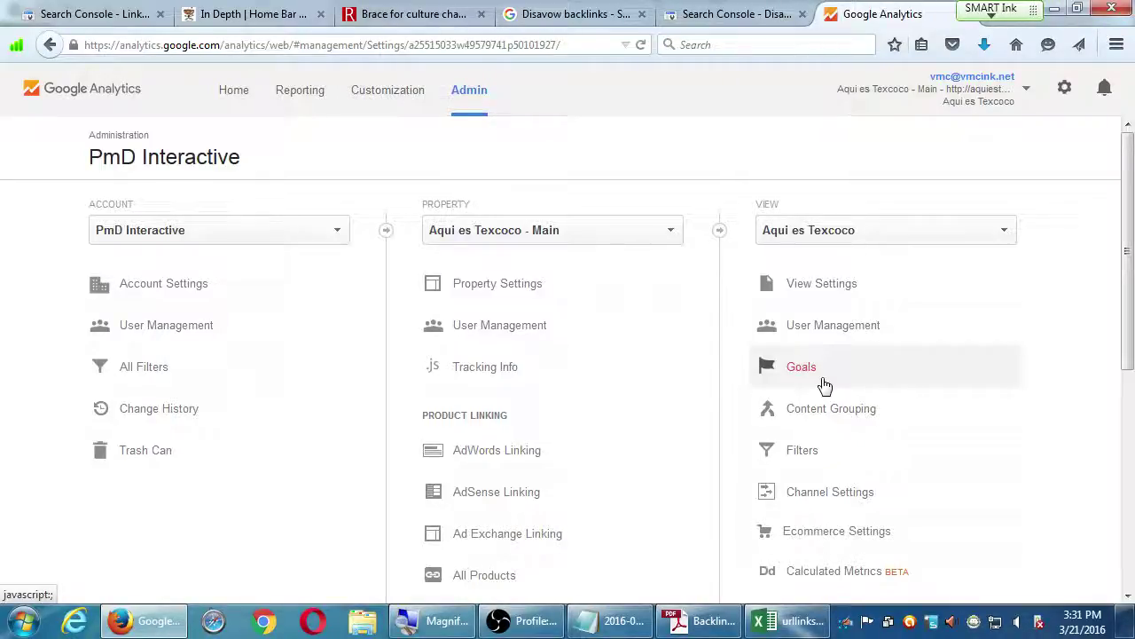
{"action": "key", "text": "alt+Left"}
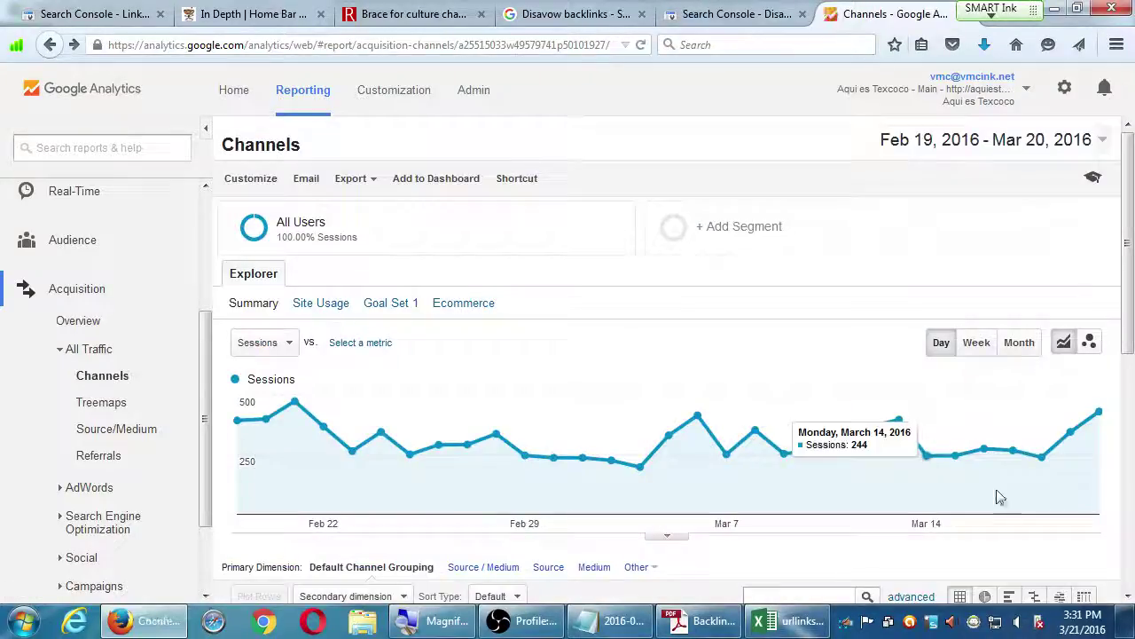
{"action": "scroll", "coordinate": [1075, 532], "scroll_direction": "down", "scroll_amount": 2}
{"action": "scroll", "coordinate": [1076, 532], "scroll_direction": "down", "scroll_amount": 3}
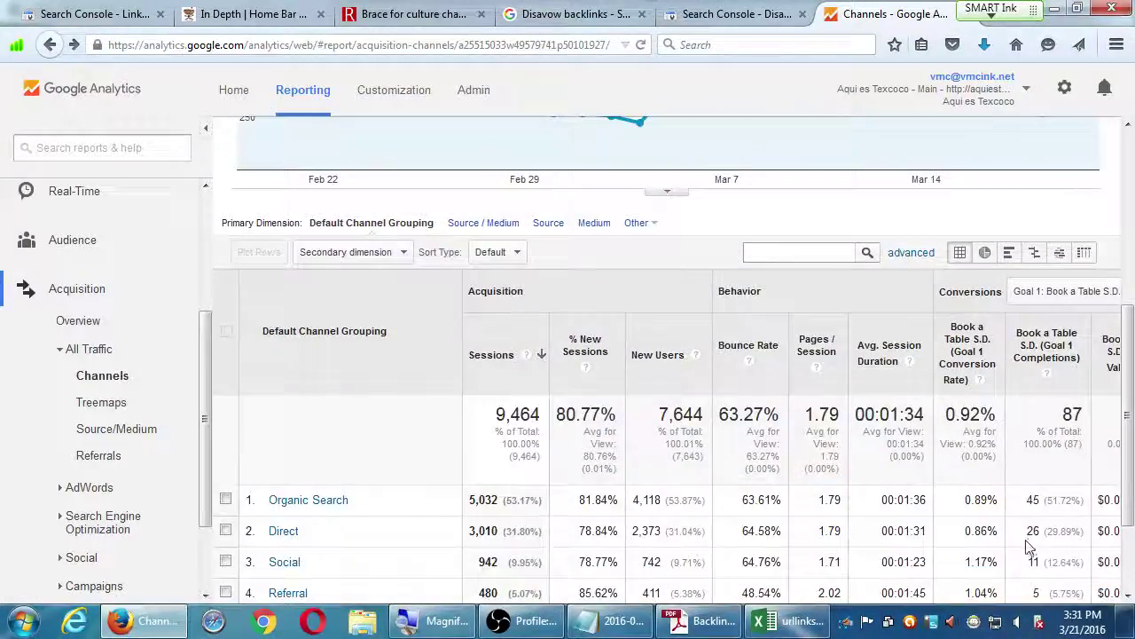
- Examine the Book a Table S.D. conversion columns for each channel in the Channels table
{"action": "scroll", "coordinate": [1027, 543], "scroll_direction": "right", "scroll_amount": 2}
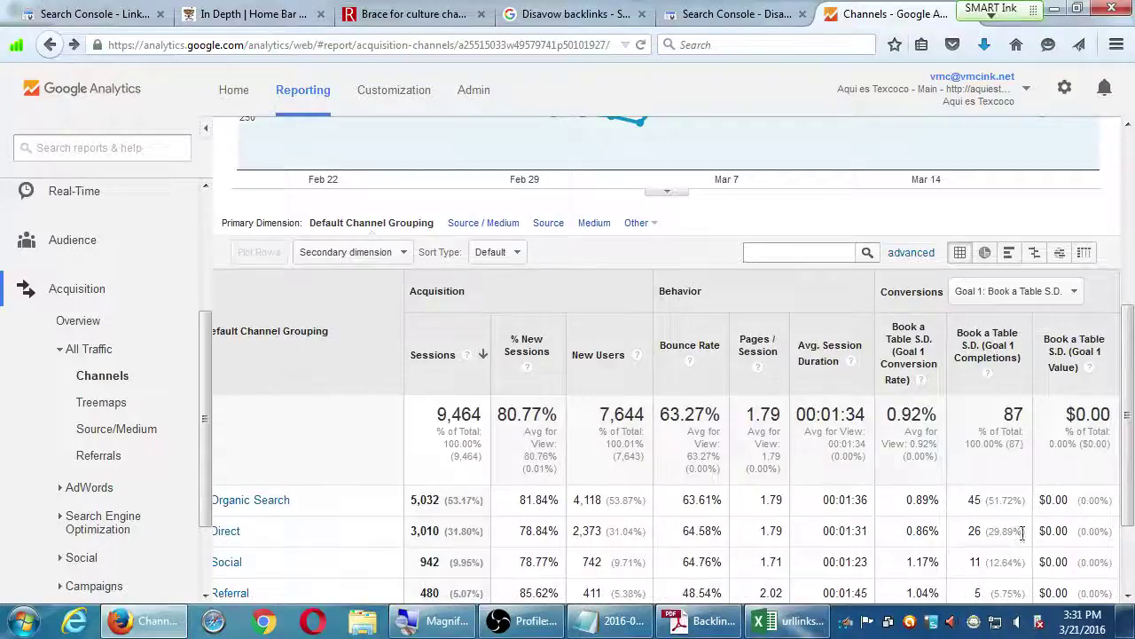
{"action": "scroll", "coordinate": [1049, 524], "scroll_direction": "down", "scroll_amount": 1}
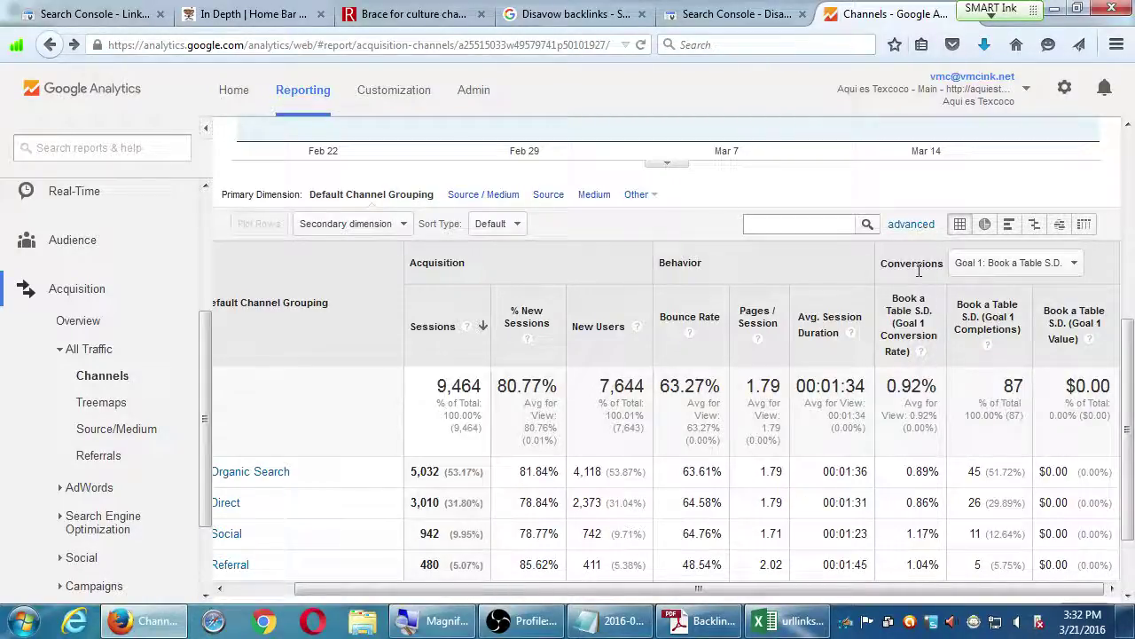
{"action": "left_click", "coordinate": [278, 593]}
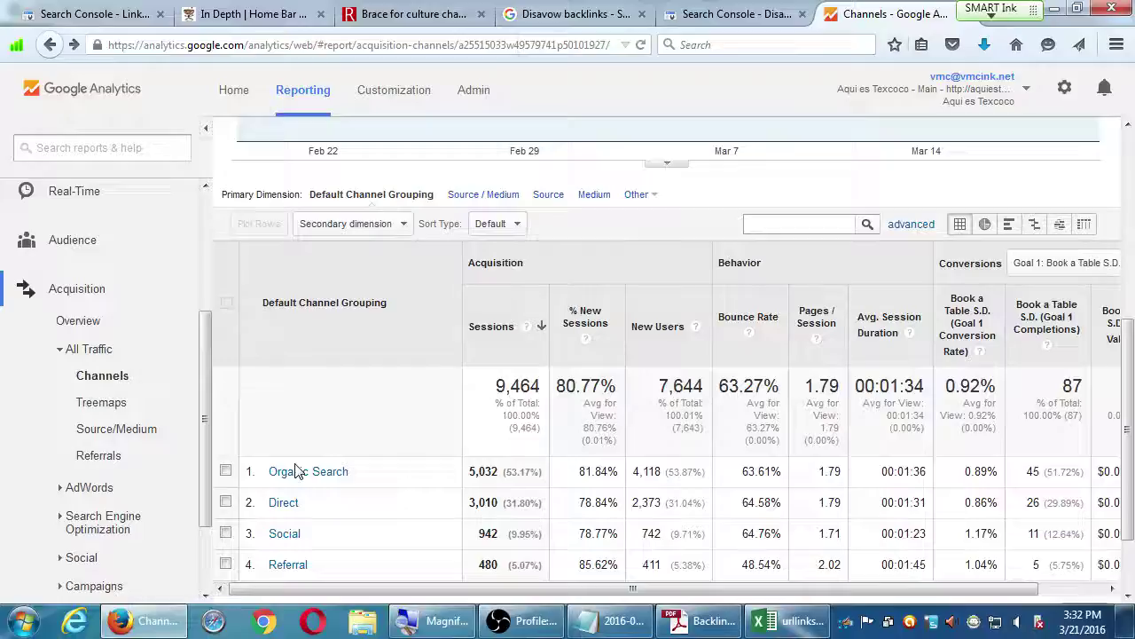
{"action": "scroll", "coordinate": [291, 470], "scroll_direction": "down", "scroll_amount": 2}
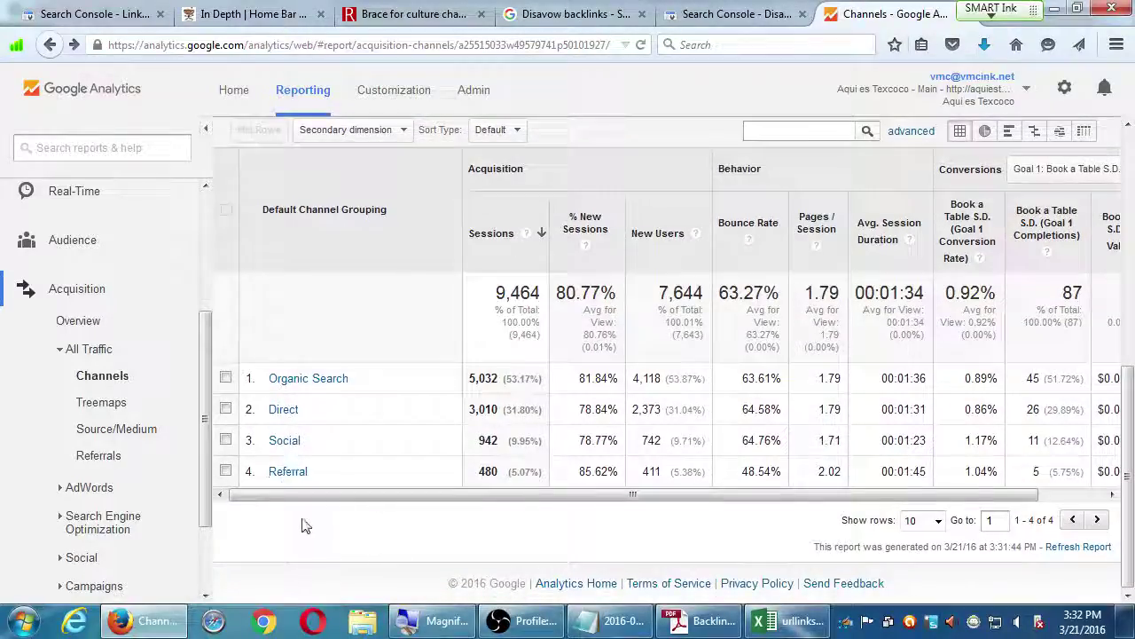
- Open the Social channel and review the sessions and goal conversions of each social network
{"action": "left_click", "coordinate": [284, 440]}
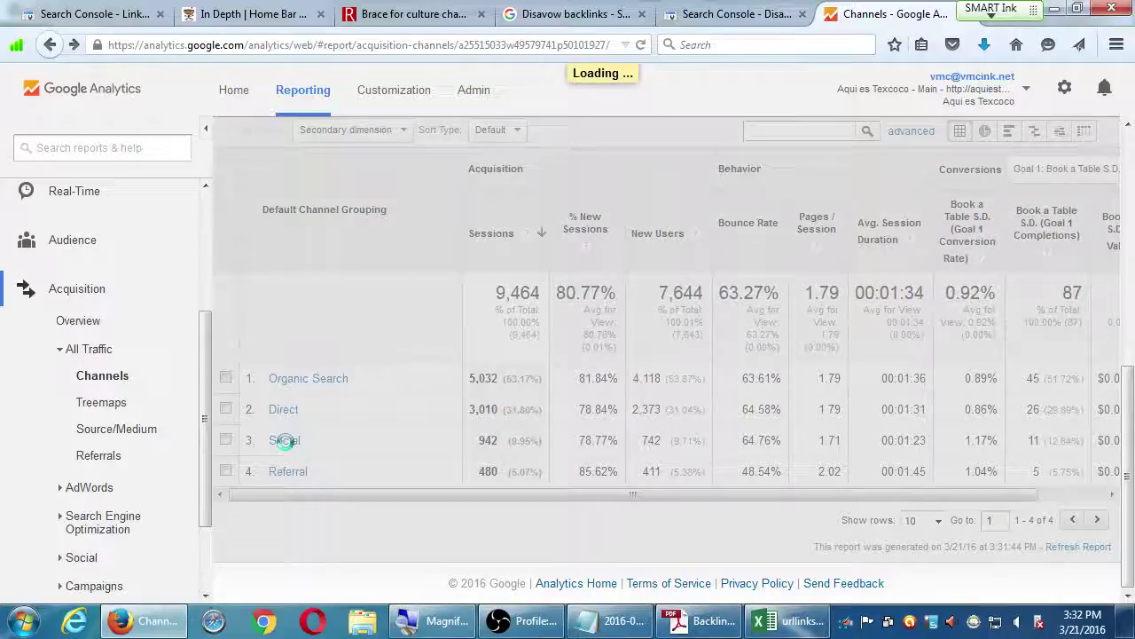
{"action": "scroll", "coordinate": [289, 446], "scroll_direction": "down", "scroll_amount": 2}
{"action": "scroll", "coordinate": [289, 446], "scroll_direction": "down", "scroll_amount": 5}
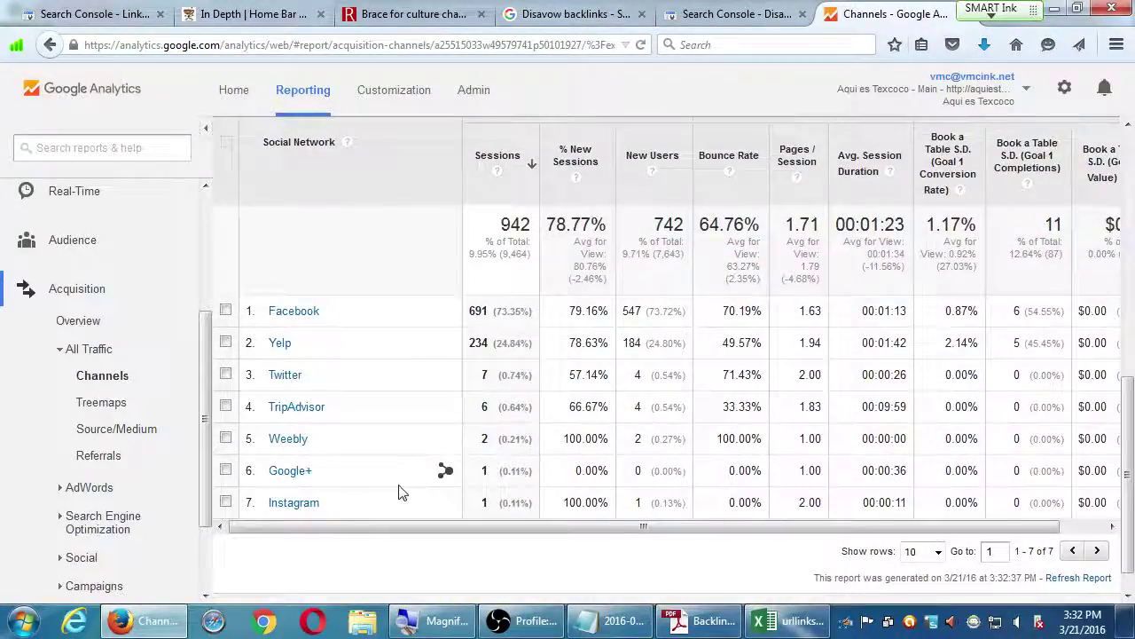
- Open the Twitter details in the Social channel and review its sessions and goal conversion figures
{"action": "left_click", "coordinate": [285, 375]}
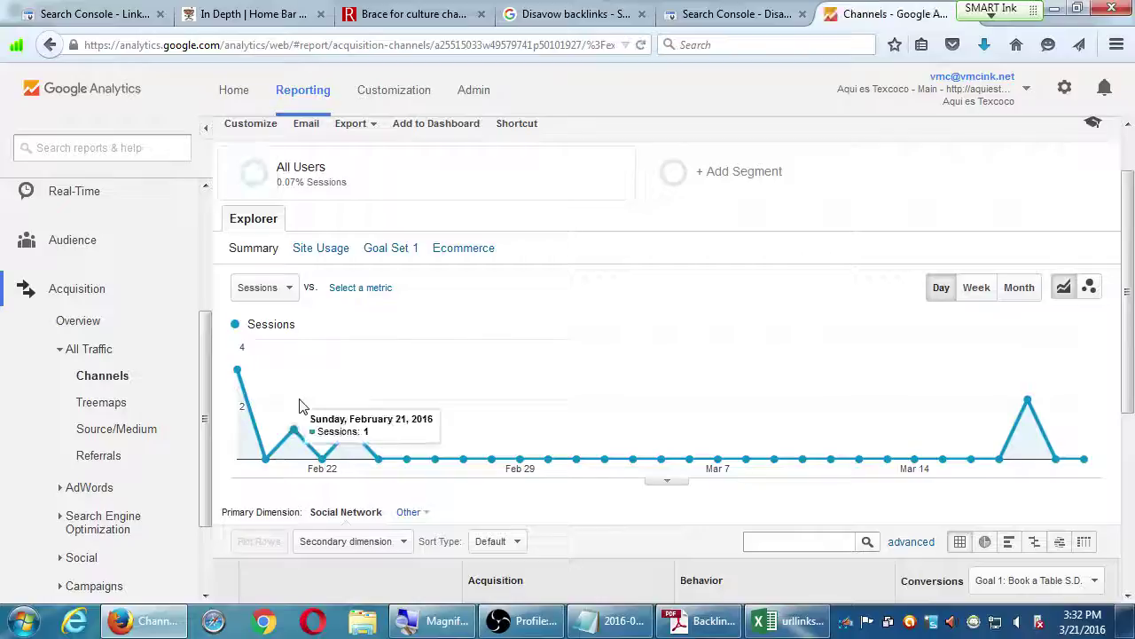
{"action": "scroll", "coordinate": [307, 436], "scroll_direction": "down", "scroll_amount": 5}
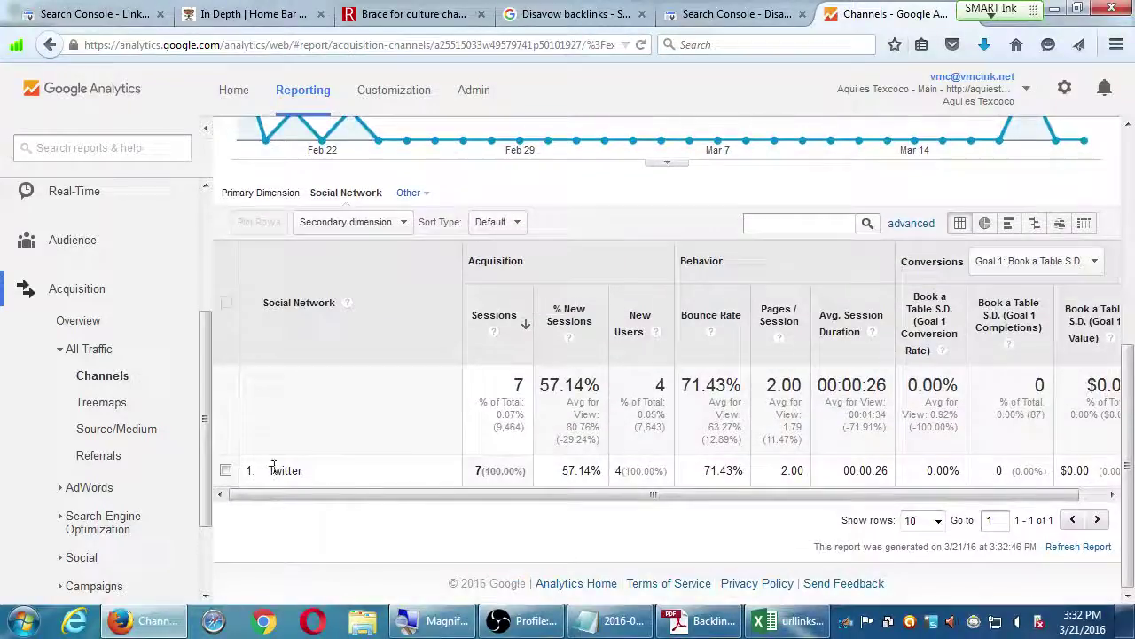
{"action": "mouse_move", "coordinate": [282, 476]}
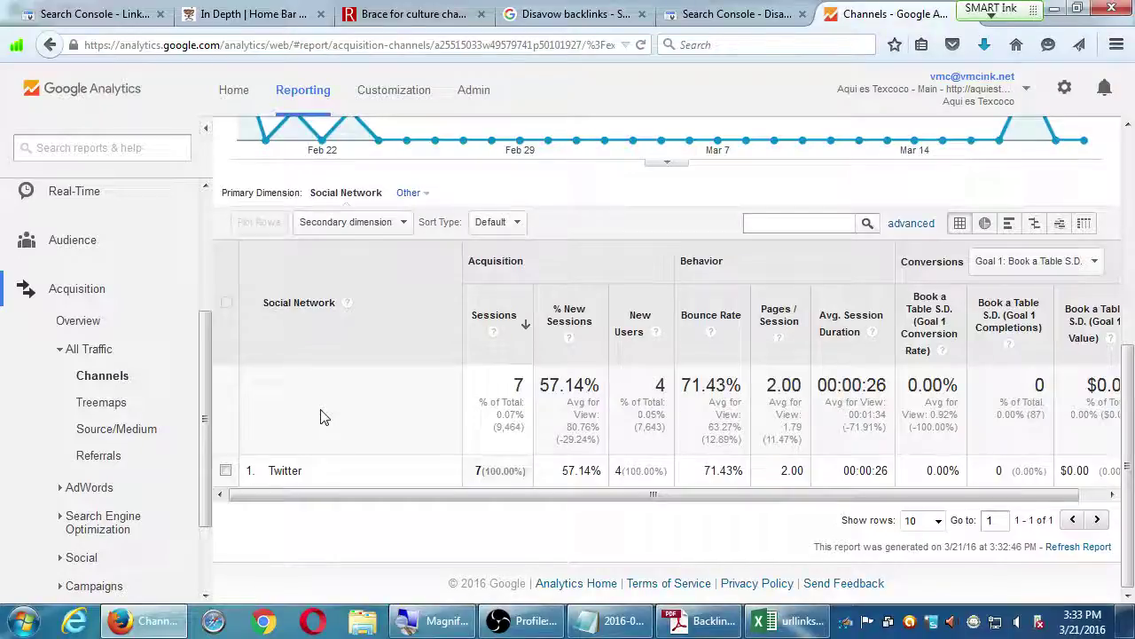
- Collapse the All Traffic and Acquisition groups in the report navigation
{"action": "scroll", "coordinate": [324, 417], "scroll_direction": "up", "scroll_amount": 5}
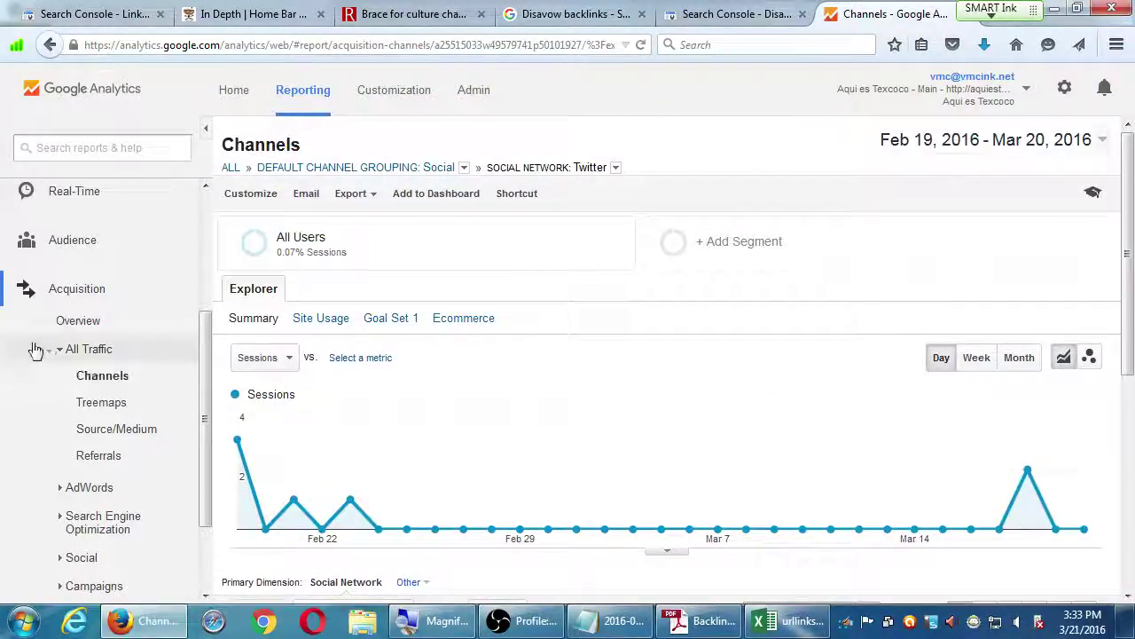
{"action": "left_click", "coordinate": [58, 351]}
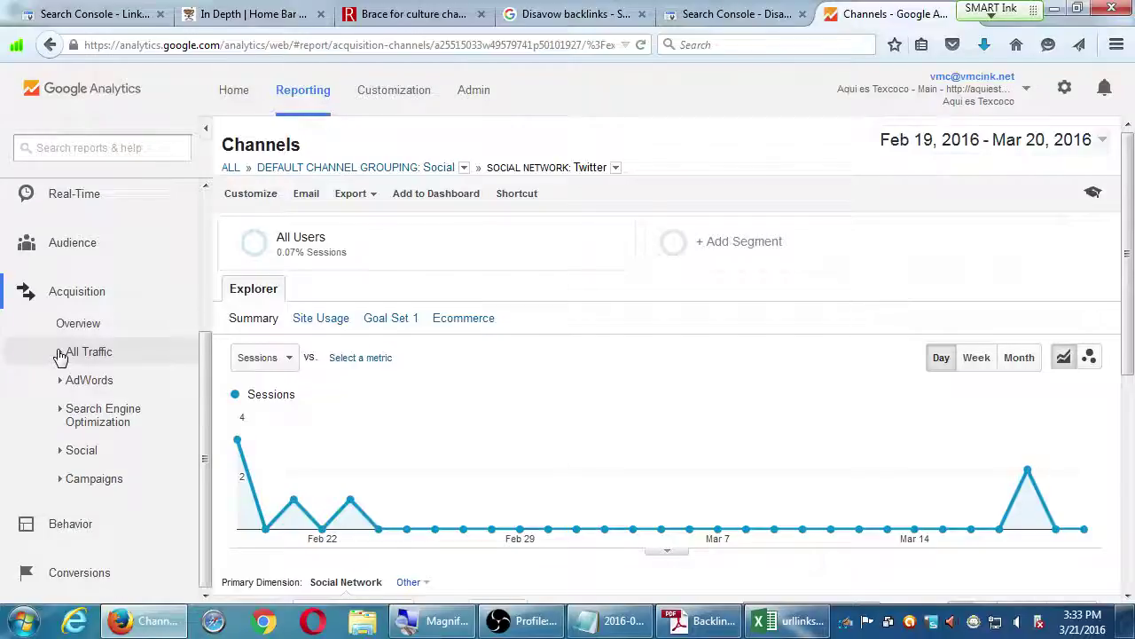
{"action": "left_click", "coordinate": [45, 302]}
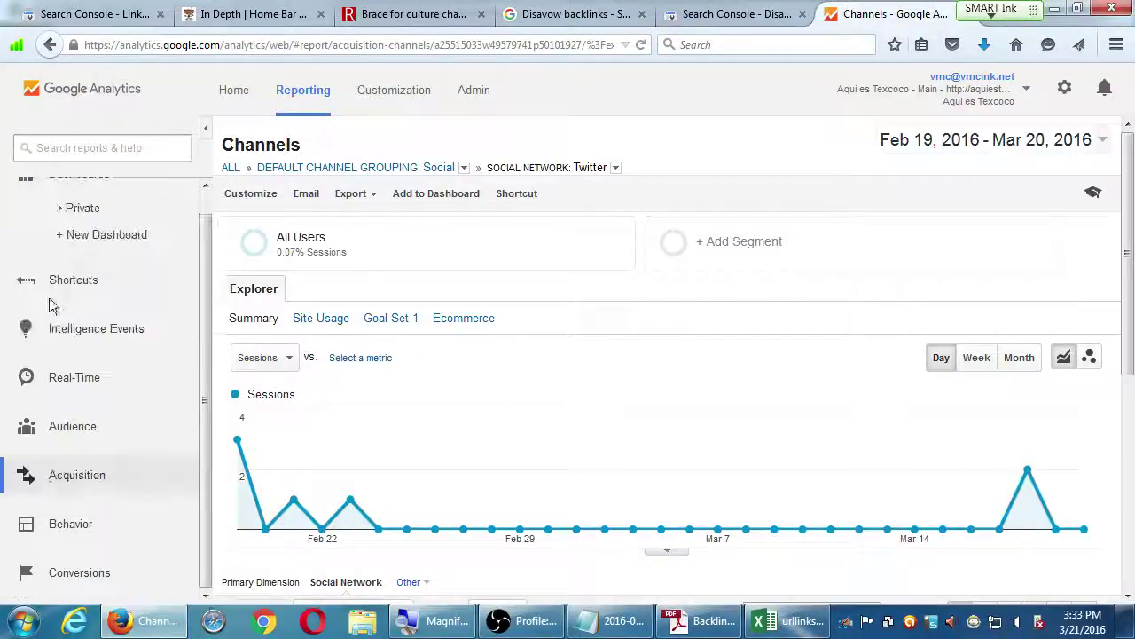
- Read the Analytics Education introduction on evaluating referrals and campaigns for this report, and close the help section
{"action": "left_click", "coordinate": [1092, 194]}
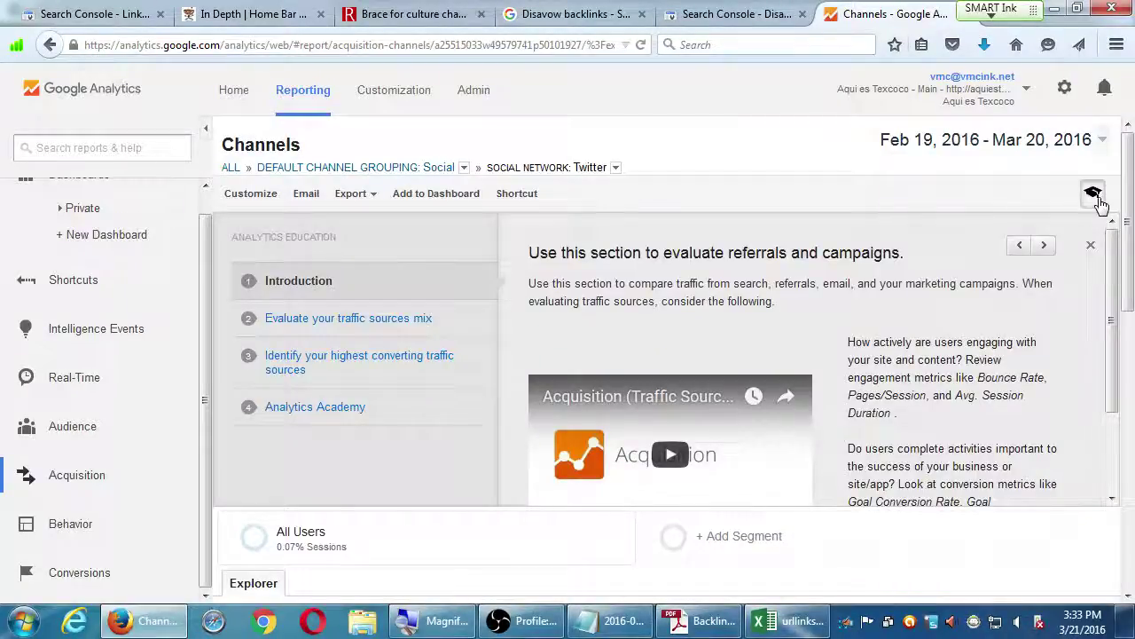
{"action": "left_click", "coordinate": [1096, 197]}
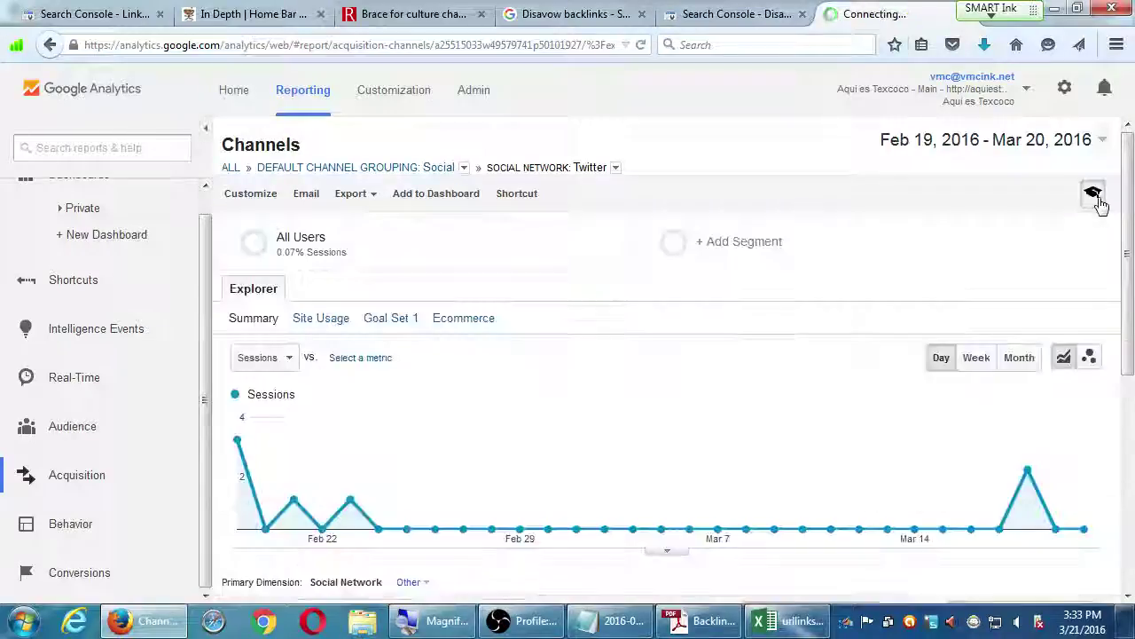
{"action": "left_click", "coordinate": [1098, 200]}
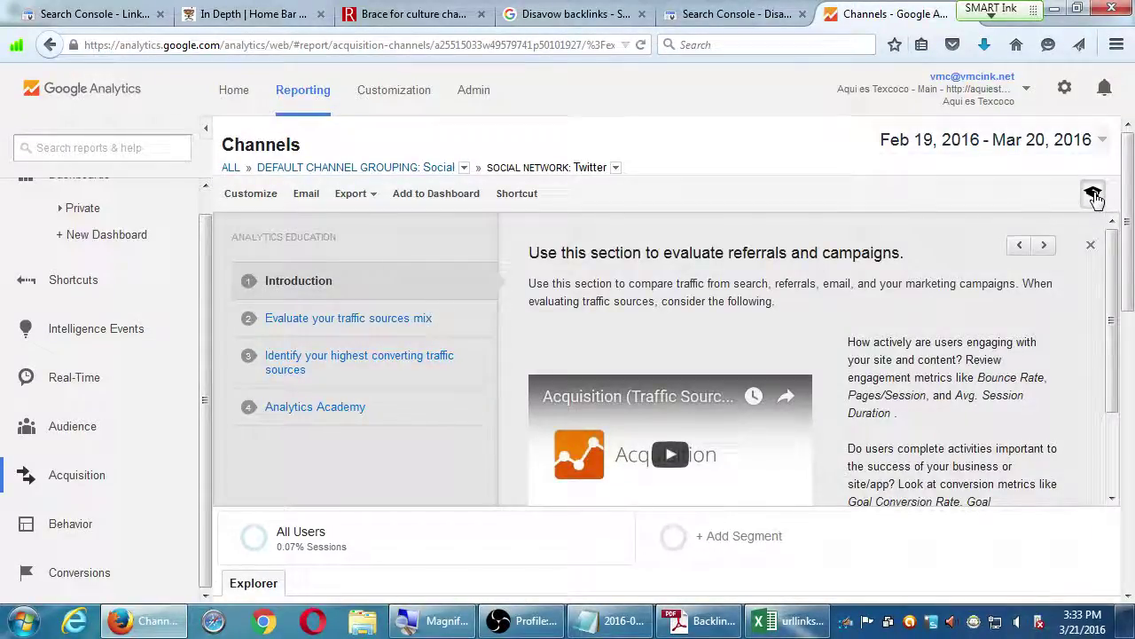
{"action": "left_click", "coordinate": [1096, 197]}
{"action": "left_click", "coordinate": [1097, 197]}
{"action": "scroll", "coordinate": [979, 383], "scroll_direction": "down", "scroll_amount": 2}
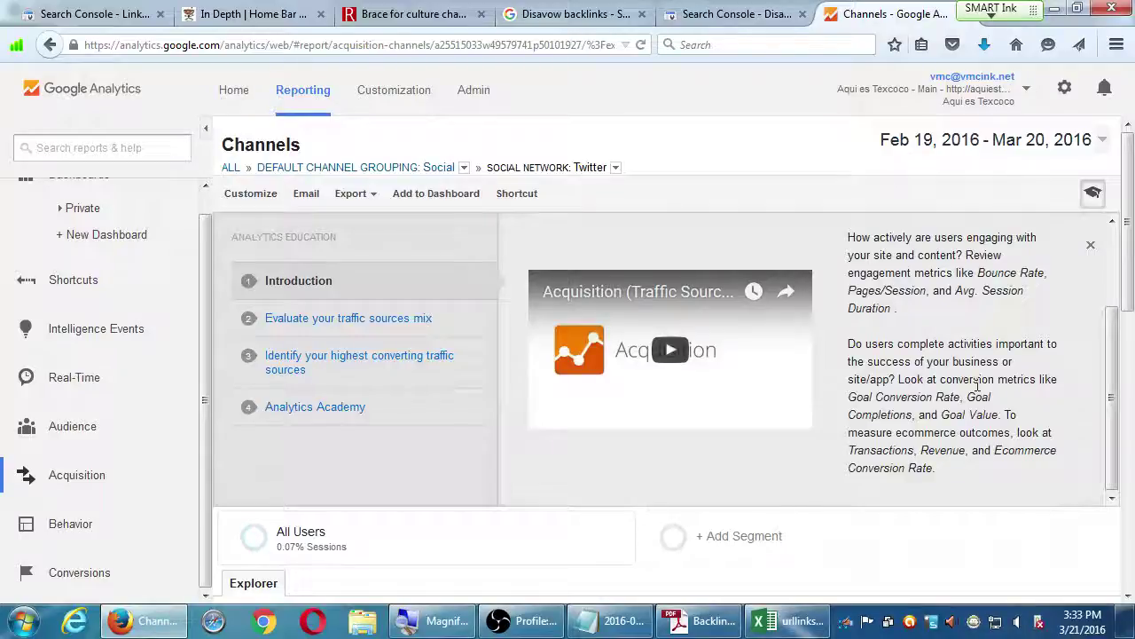
{"action": "left_click", "coordinate": [1093, 194]}
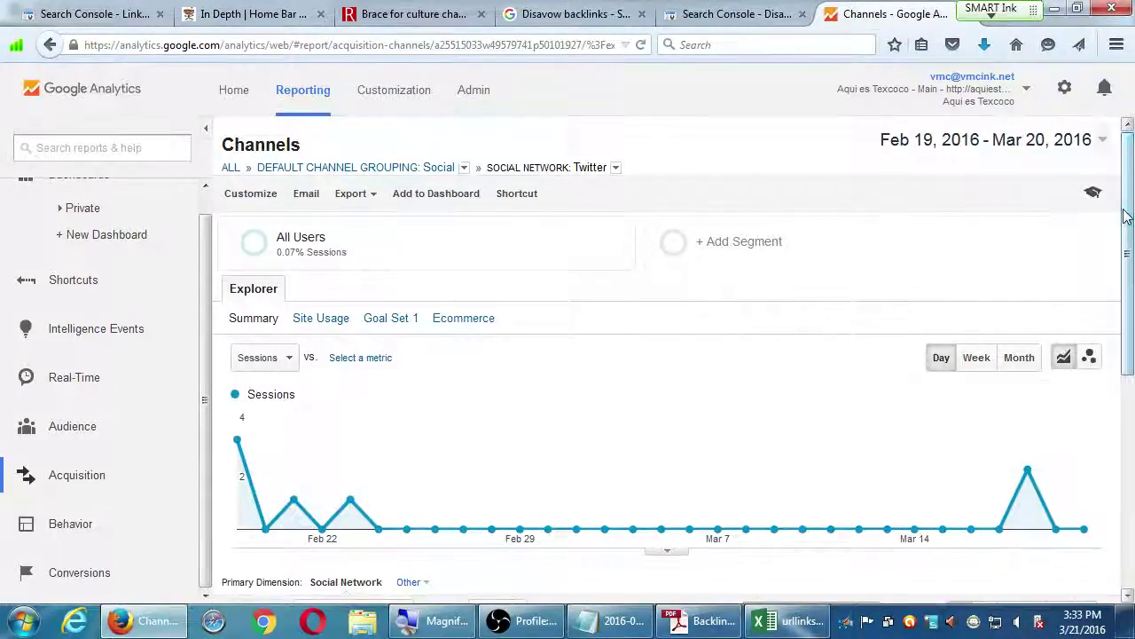
{"action": "scroll", "coordinate": [1119, 217], "scroll_direction": "down", "scroll_amount": 5}
{"action": "scroll", "coordinate": [1127, 215], "scroll_direction": "up", "scroll_amount": 5}
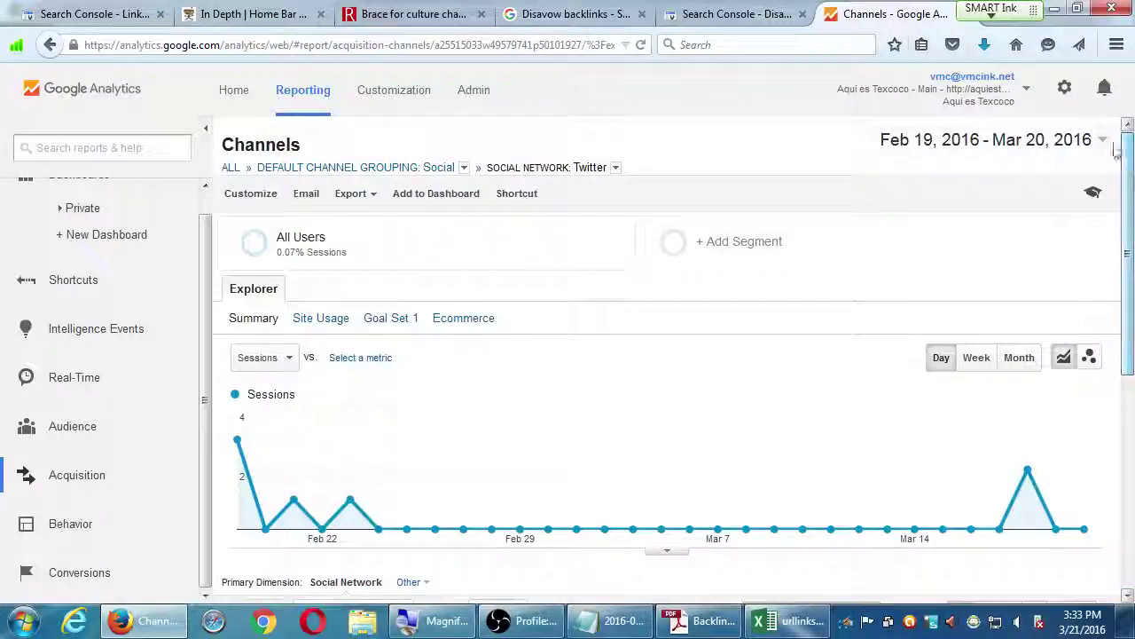
{"action": "scroll", "coordinate": [202, 206], "scroll_direction": "up", "scroll_amount": 1}
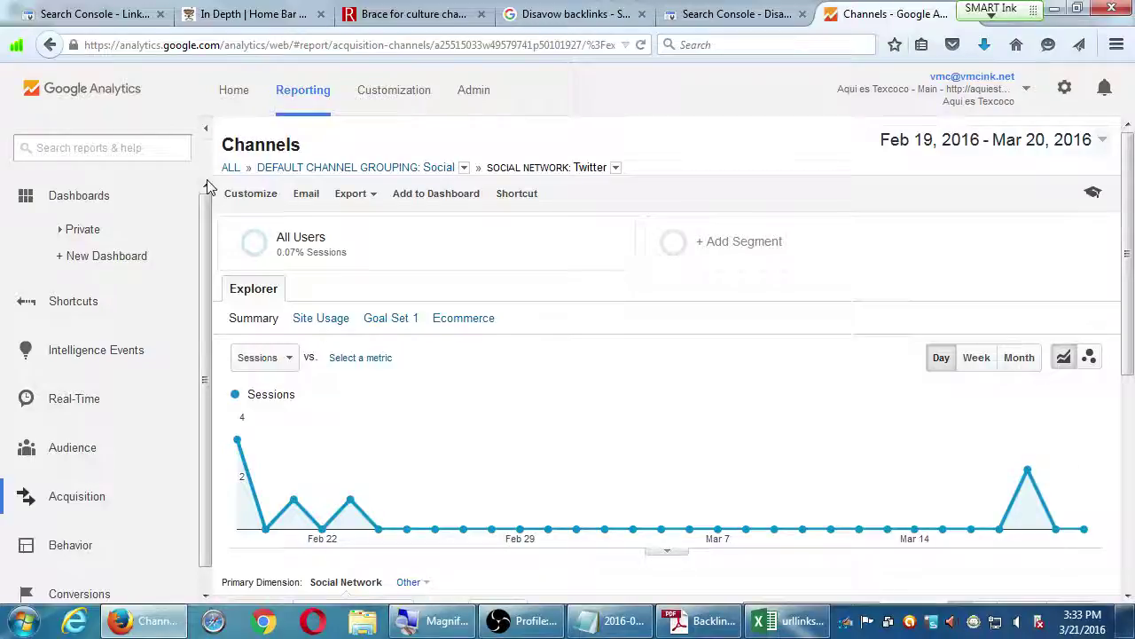
- Close the Backlinks Strategy document in Adobe Reader, and minimize the browser and Notepad windows
{"action": "key", "text": "alt+Tab"}
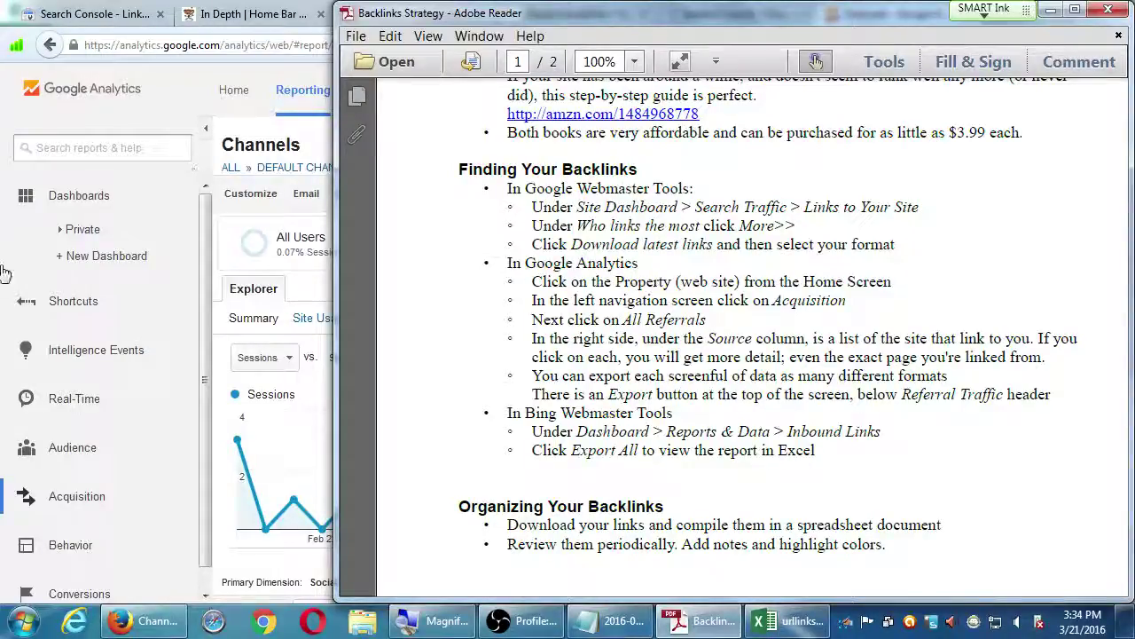
{"action": "left_click", "coordinate": [1107, 11]}
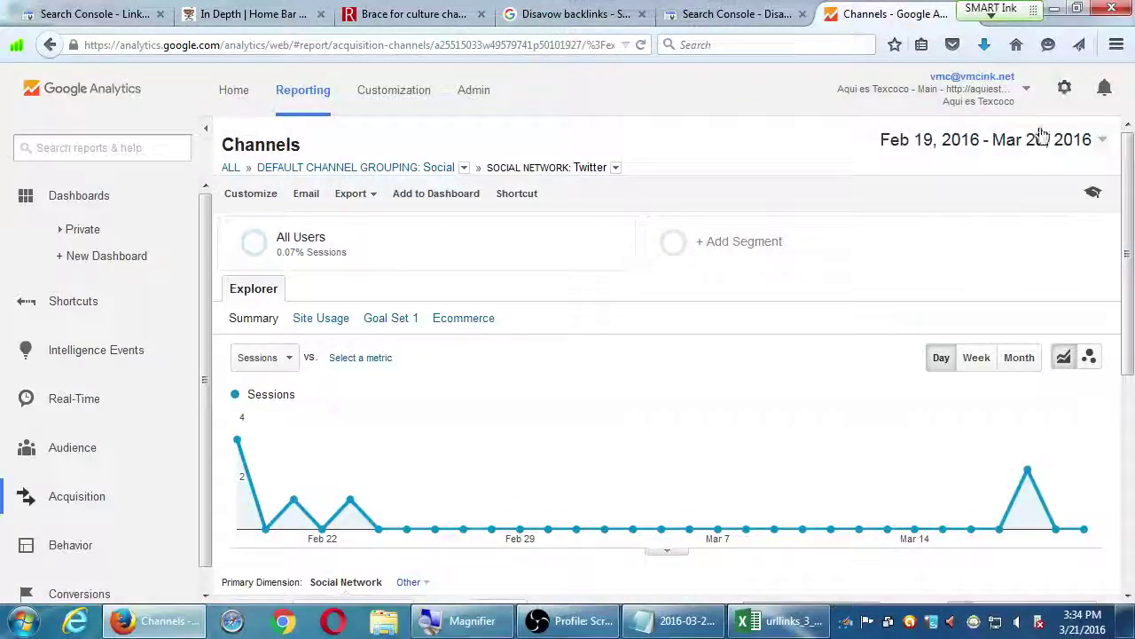
{"action": "left_click", "coordinate": [1054, 14]}
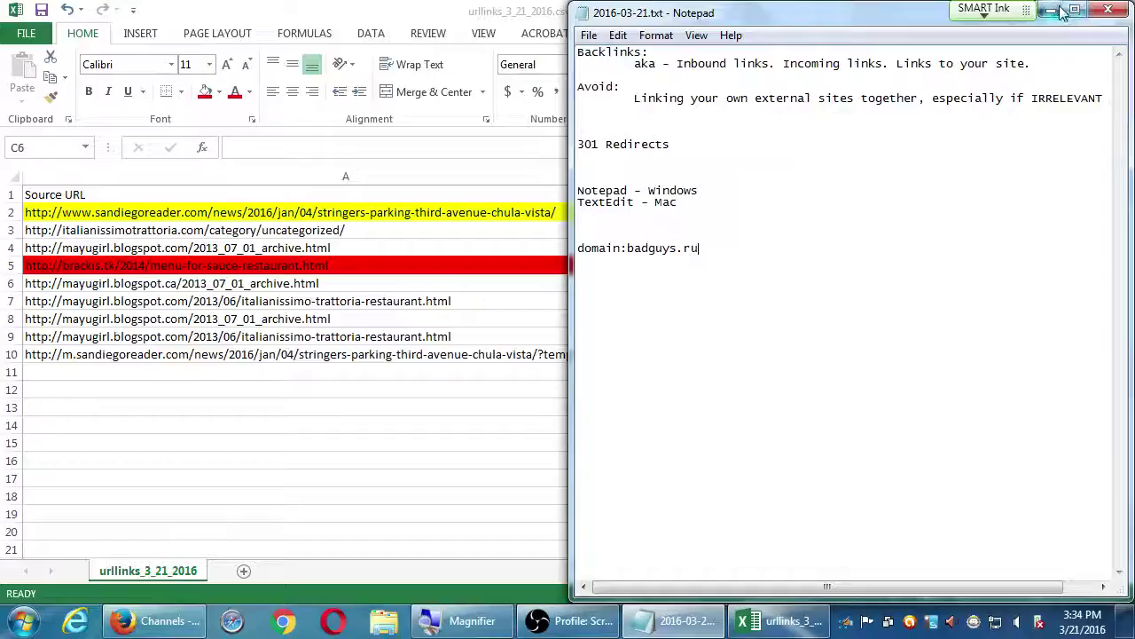
{"action": "left_click", "coordinate": [1050, 10]}
- Close the urllinks_3_21_2016.csv workbook in Excel without saving its changes
{"action": "left_click", "coordinate": [1123, 10]}
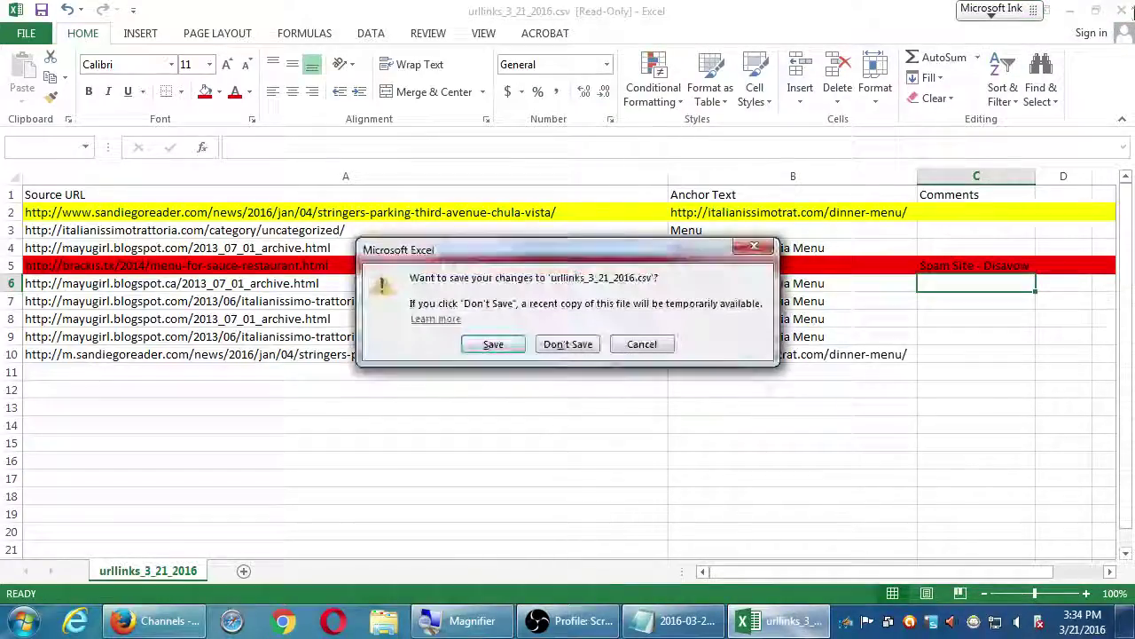
{"action": "left_click", "coordinate": [566, 342]}
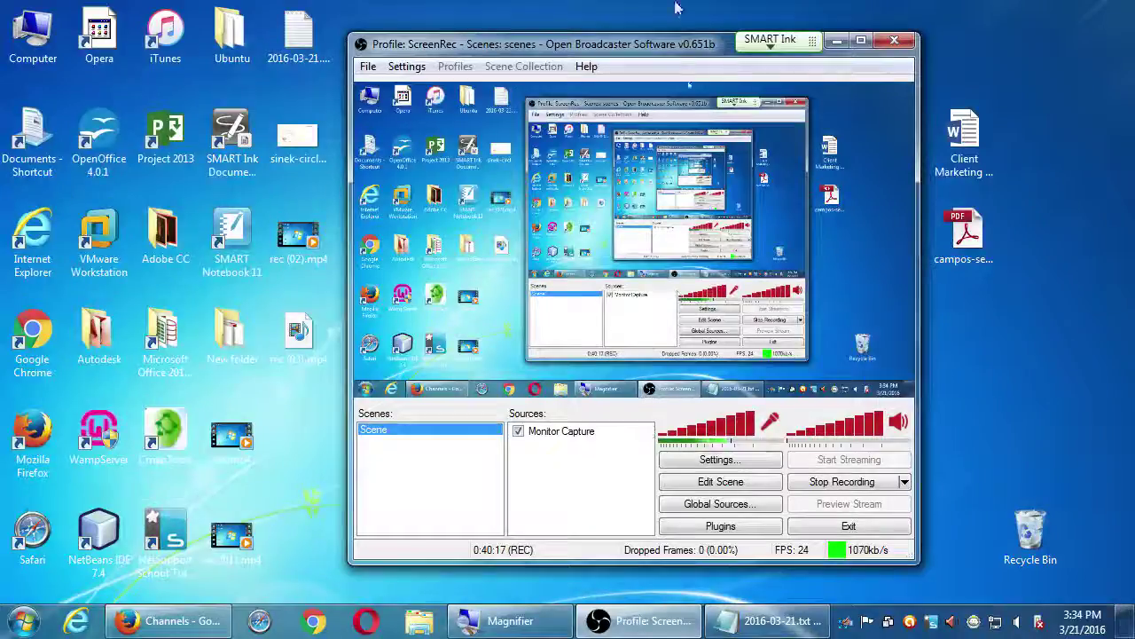
{"action": "left_click_drag", "start_coordinate": [640, 40], "coordinate": [593, 47]}
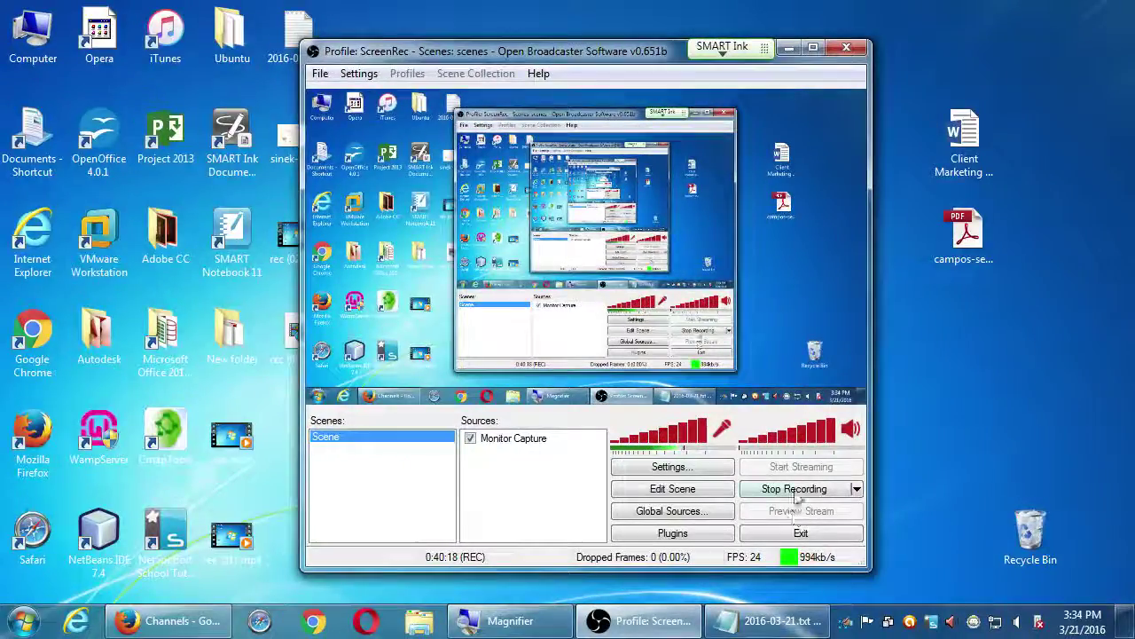